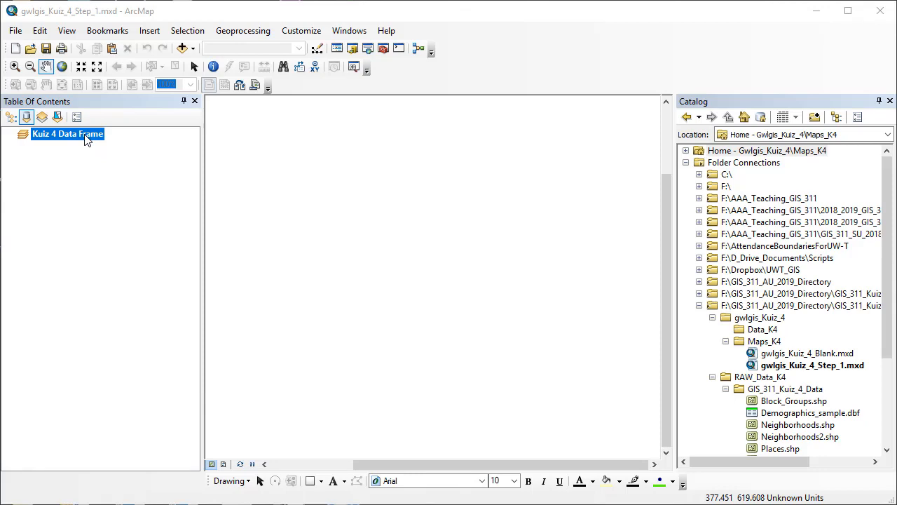
Step: Check the coordinate system of the Kuiz 4 Data Frame in its properties, then close them
{"action": "right_click", "coordinate": [86, 137]}
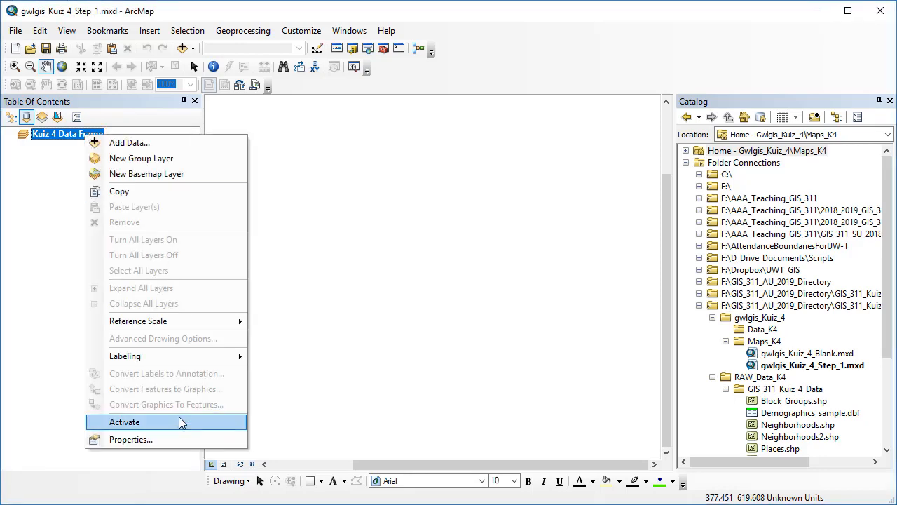
{"action": "left_click", "coordinate": [181, 439]}
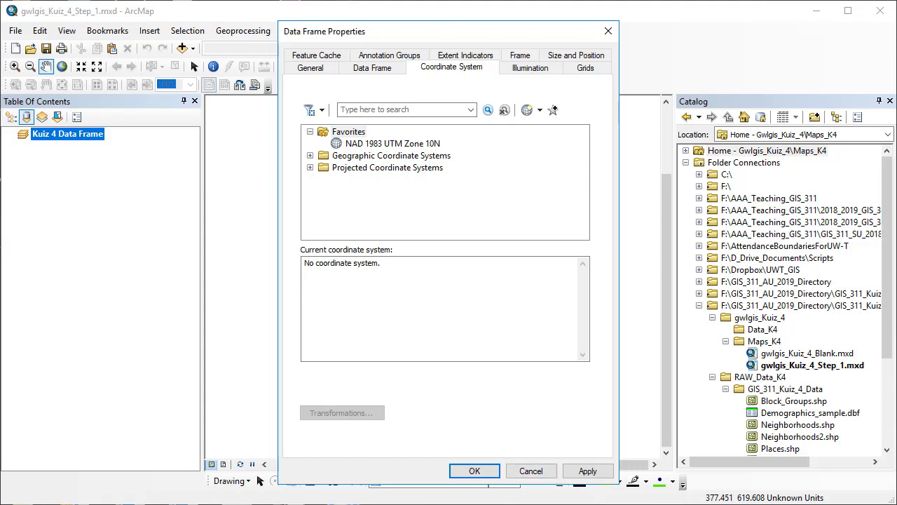
{"action": "left_click", "coordinate": [474, 472]}
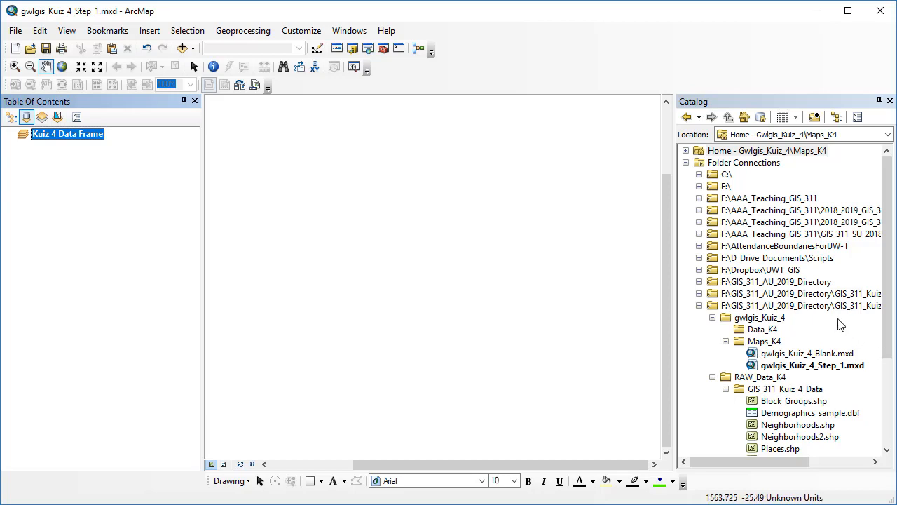
Step: Examine the coordinate system of WA_Counties.shp in its shapefile properties, noting the datum and spheroid
{"action": "scroll", "coordinate": [837, 325], "scroll_direction": "down", "scroll_amount": 3}
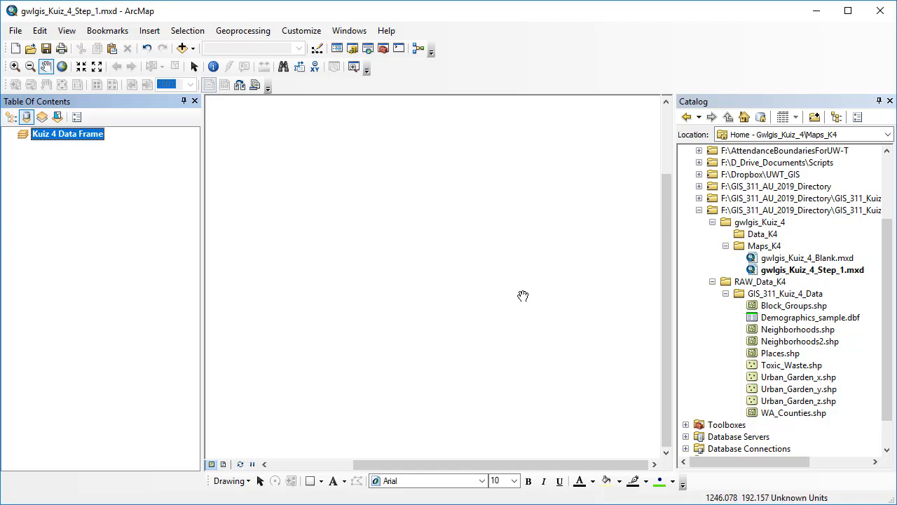
{"action": "right_click", "coordinate": [789, 415]}
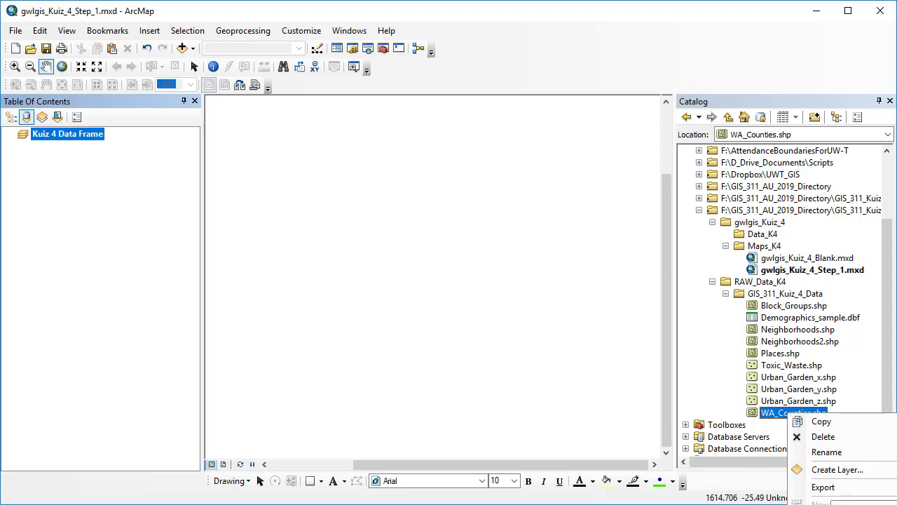
{"action": "left_click", "coordinate": [830, 504]}
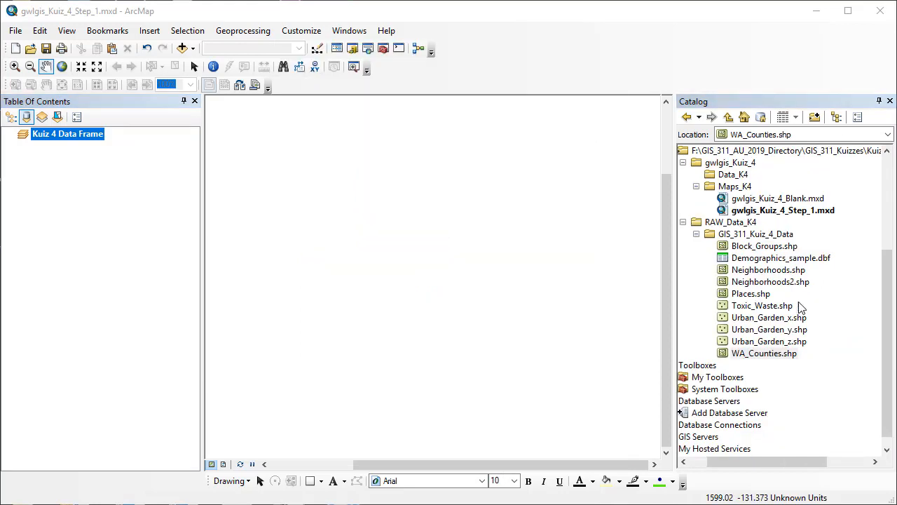
{"action": "right_click", "coordinate": [758, 356]}
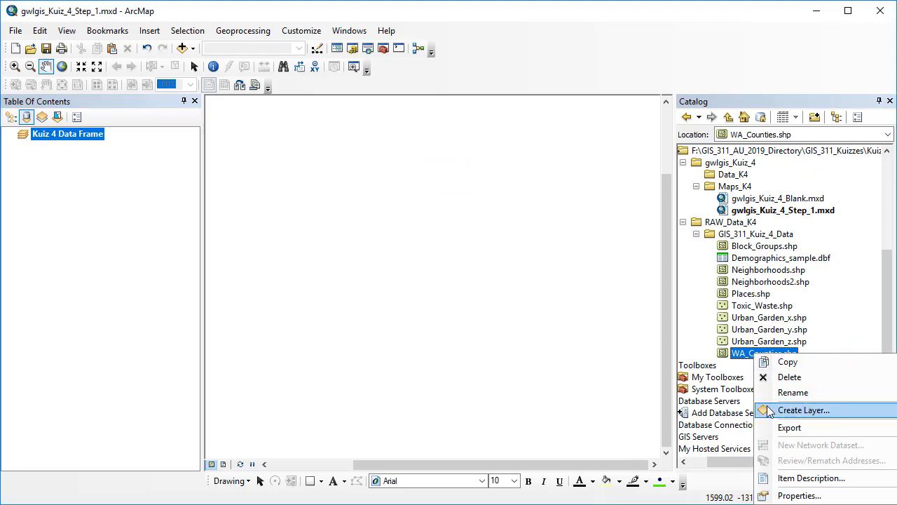
{"action": "left_click", "coordinate": [794, 496]}
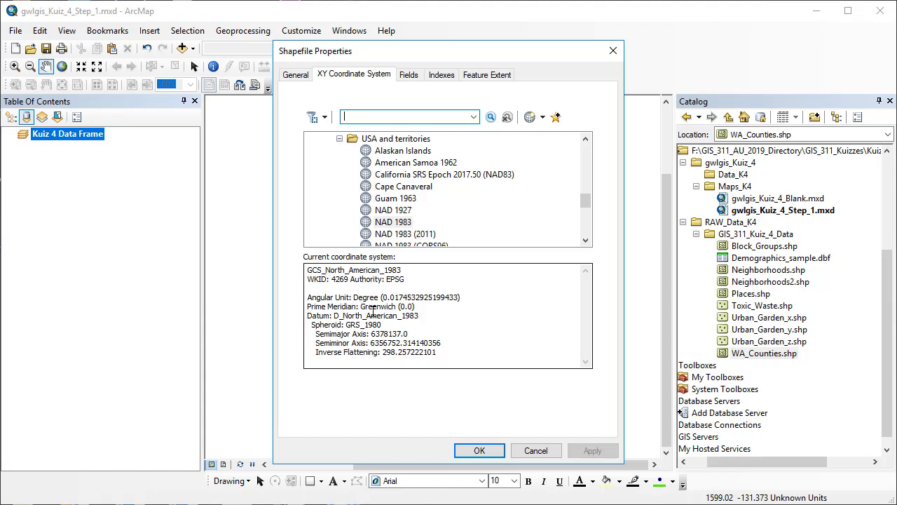
{"action": "left_click_drag", "start_coordinate": [420, 316], "coordinate": [336, 317]}
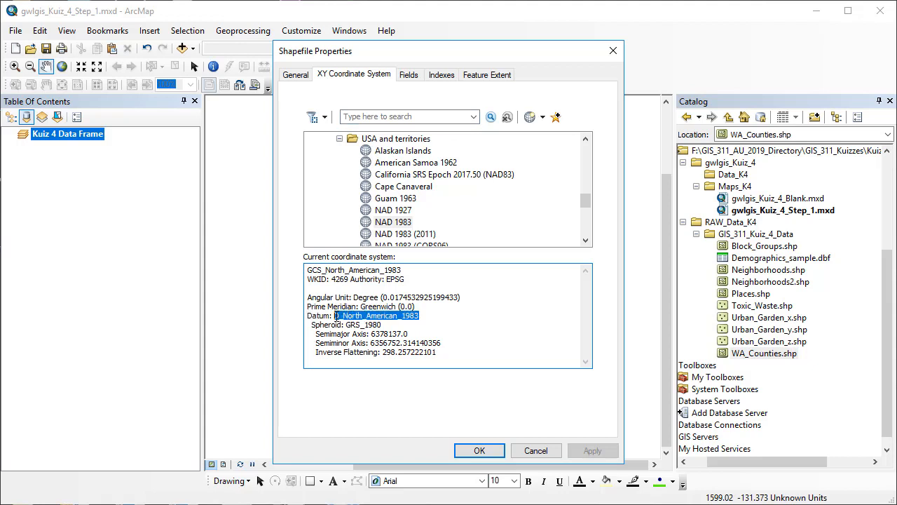
{"action": "left_click", "coordinate": [386, 325]}
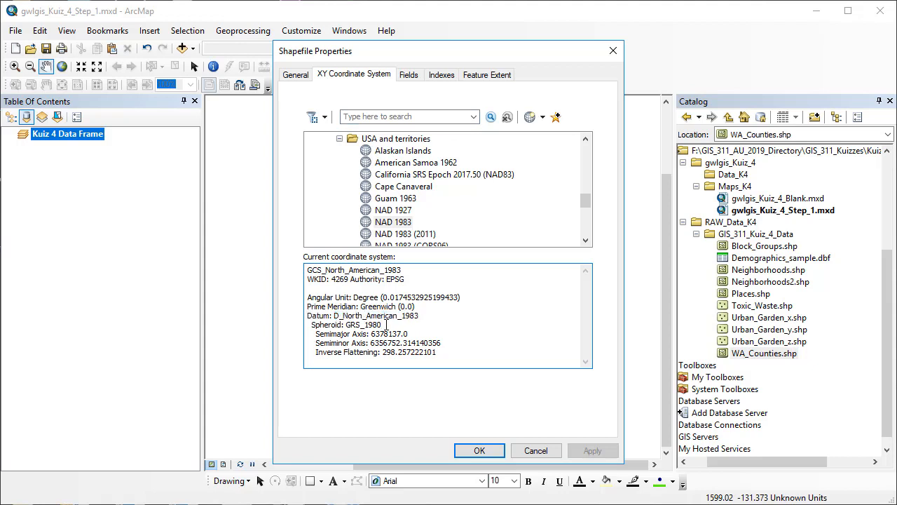
{"action": "left_click_drag", "start_coordinate": [386, 324], "coordinate": [347, 324]}
{"action": "left_click", "coordinate": [480, 450]}
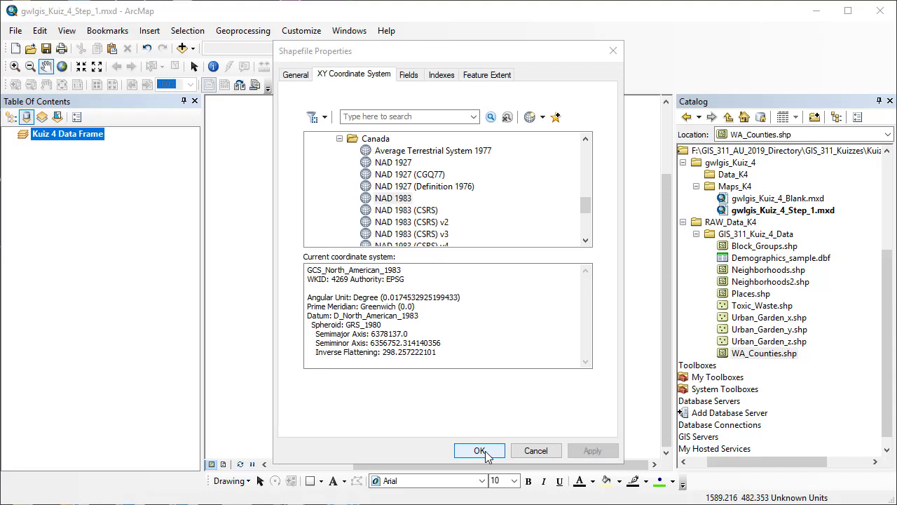
{"action": "left_click", "coordinate": [484, 450]}
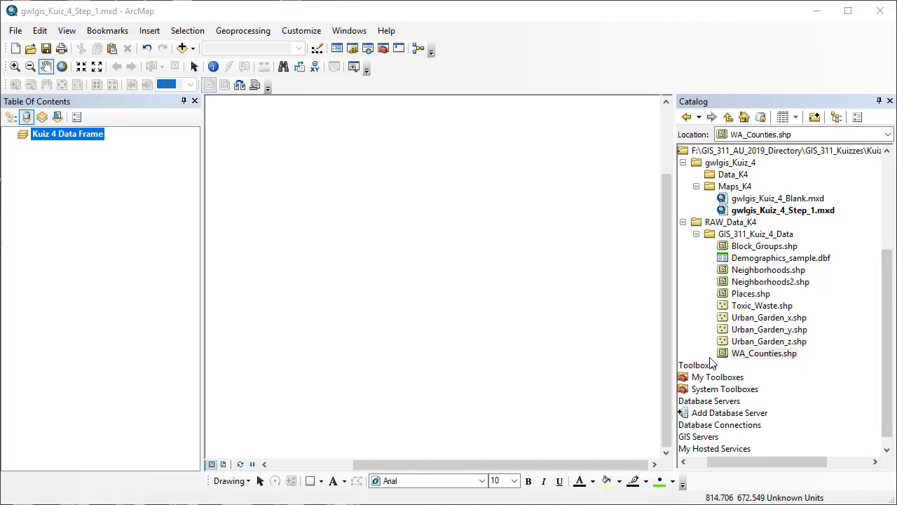
Step: Examine the coordinate system of Toxic_Waste.shp, noting its projected system, geographic coordinate system and projection
{"action": "scroll", "coordinate": [712, 361], "scroll_direction": "down", "scroll_amount": 1}
{"action": "right_click", "coordinate": [750, 295]}
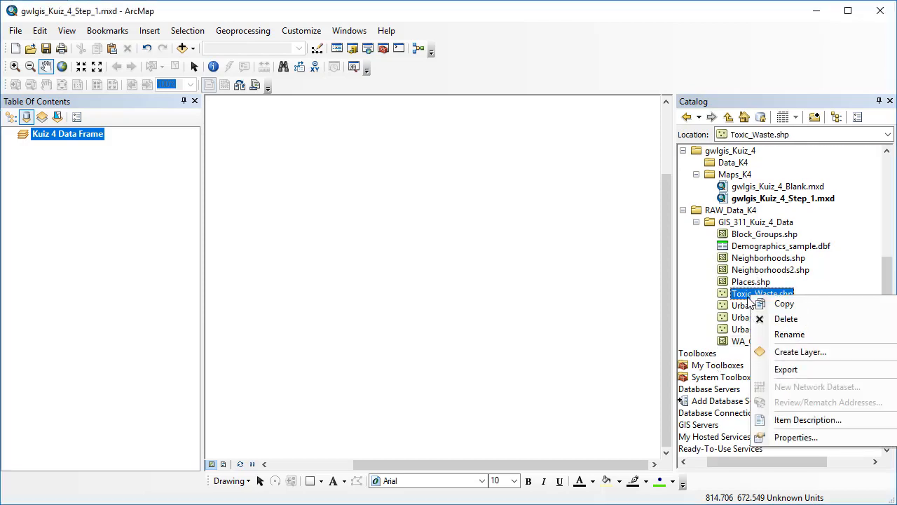
{"action": "left_click", "coordinate": [795, 436]}
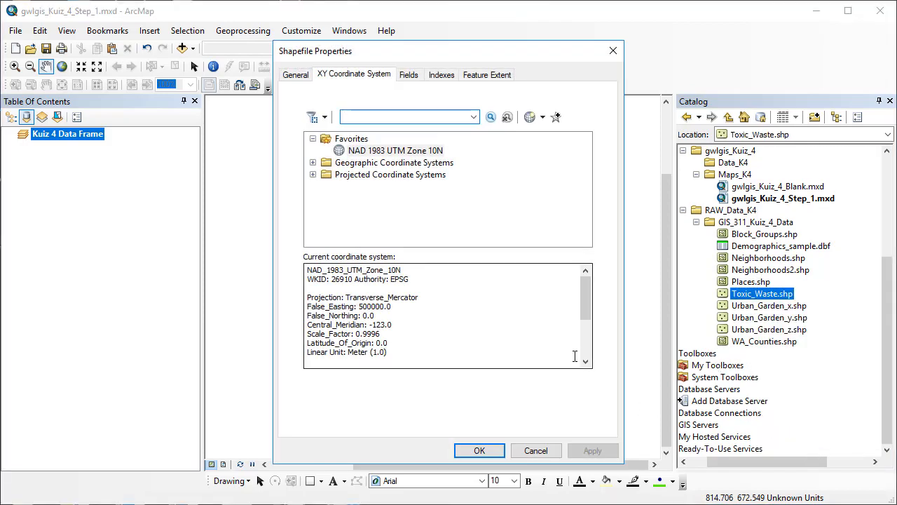
{"action": "left_click_drag", "start_coordinate": [407, 270], "coordinate": [305, 269]}
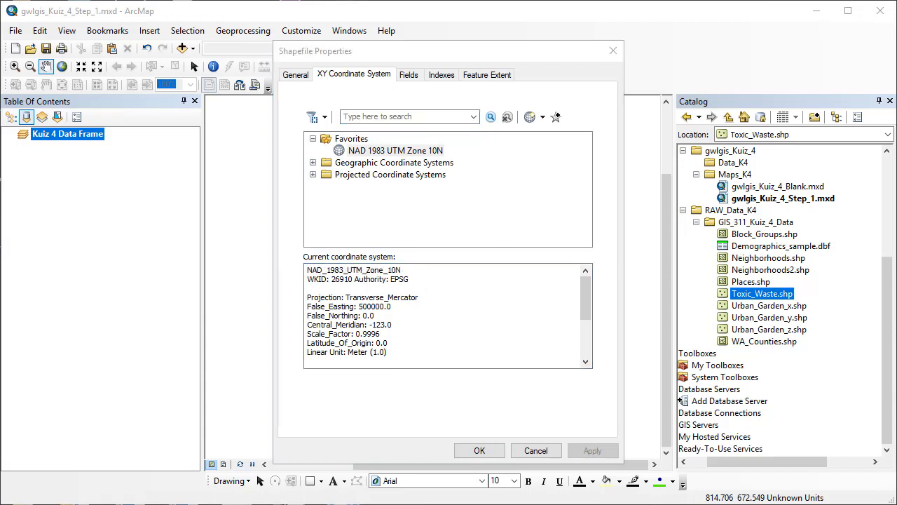
{"action": "scroll", "coordinate": [455, 305], "scroll_direction": "down", "scroll_amount": 3}
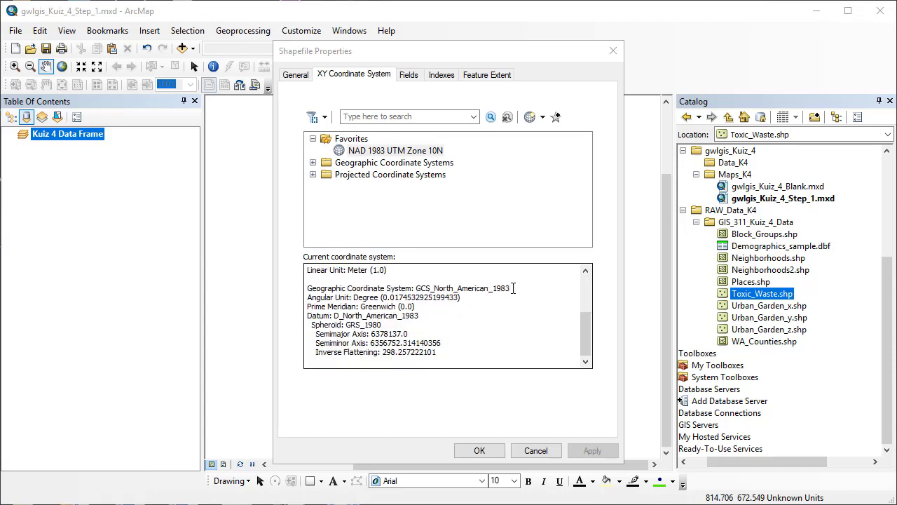
{"action": "left_click_drag", "start_coordinate": [511, 288], "coordinate": [418, 289]}
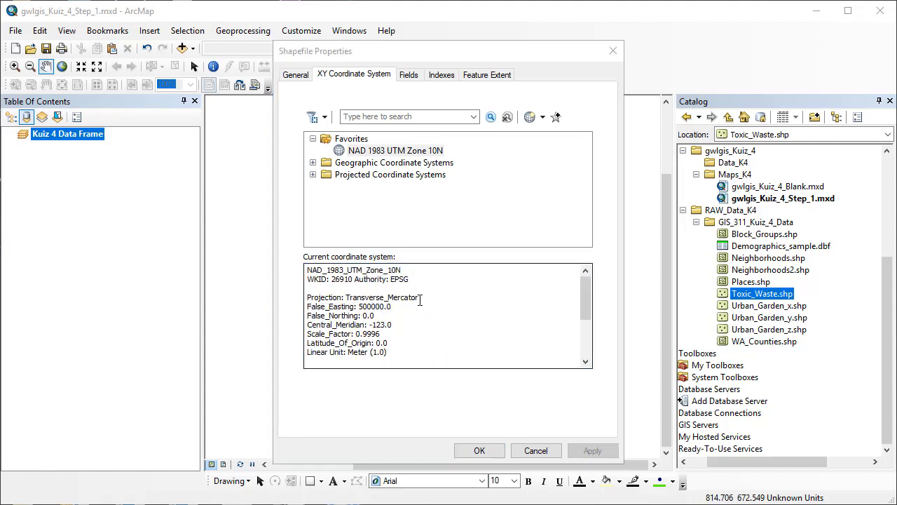
{"action": "left_click_drag", "start_coordinate": [419, 297], "coordinate": [346, 297]}
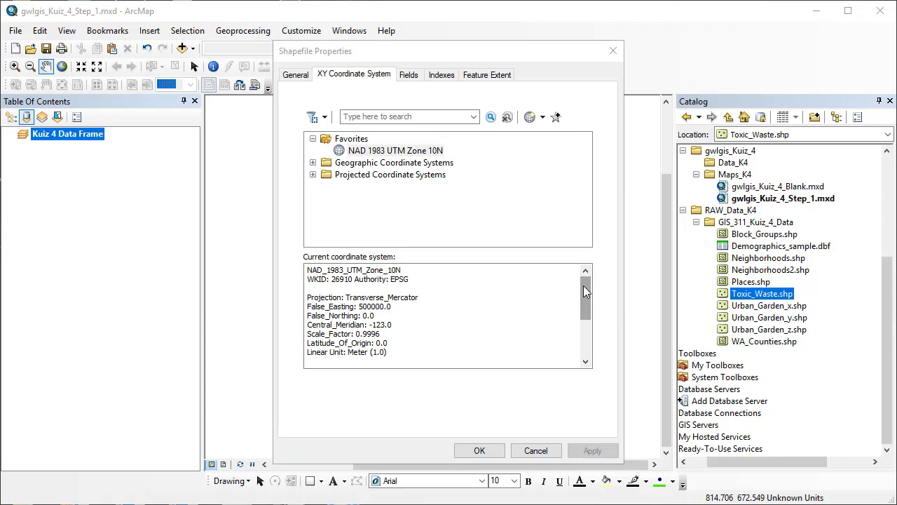
{"action": "left_click_drag", "start_coordinate": [583, 285], "coordinate": [576, 322]}
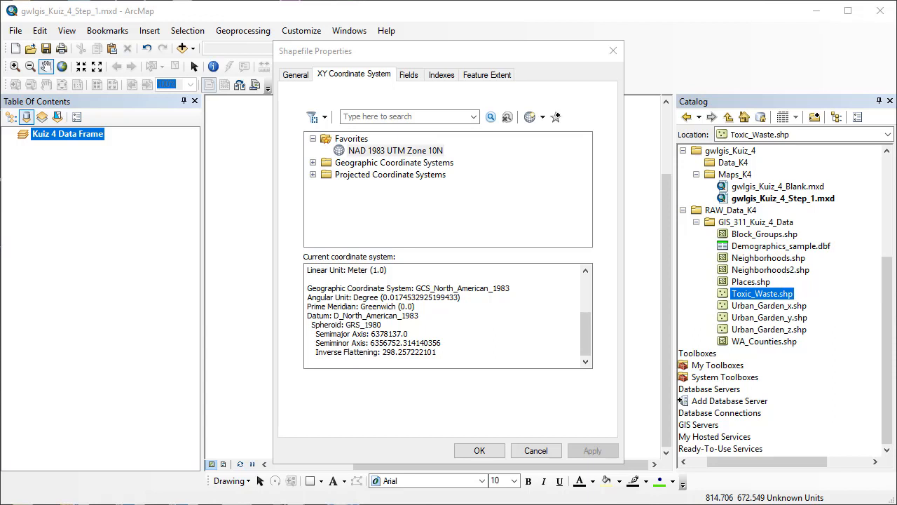
{"action": "left_click", "coordinate": [479, 450]}
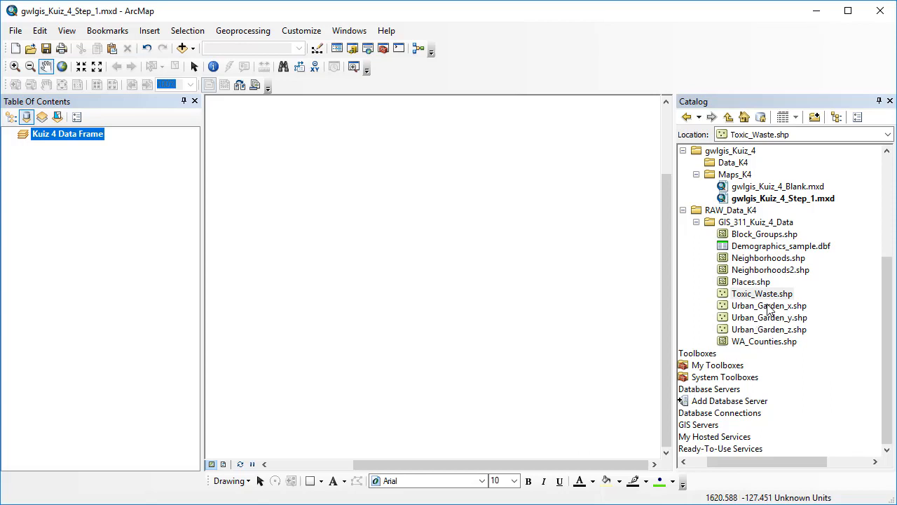
Step: Examine the coordinate system of Urban_Garden_x.shp, noting its projected and geographic systems, projection, datum and spheroid
{"action": "right_click", "coordinate": [771, 306]}
{"action": "left_click", "coordinate": [794, 447]}
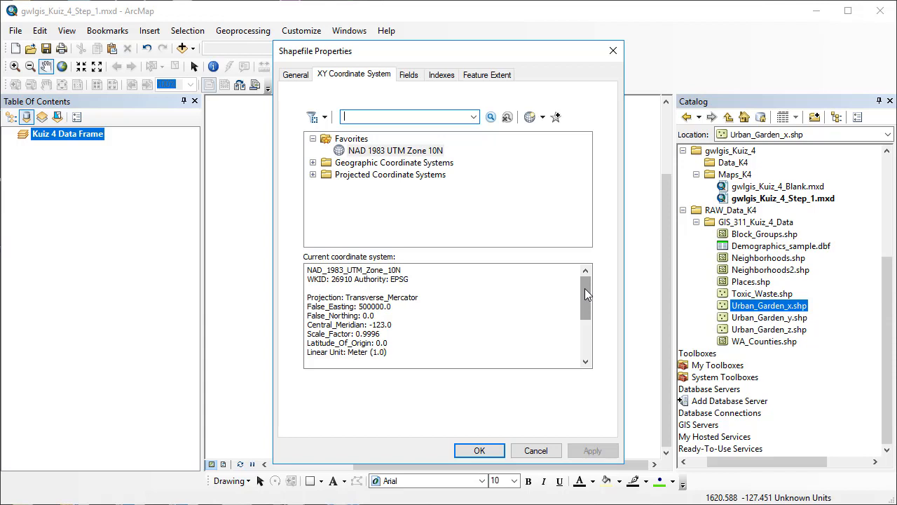
{"action": "double_click", "coordinate": [429, 270]}
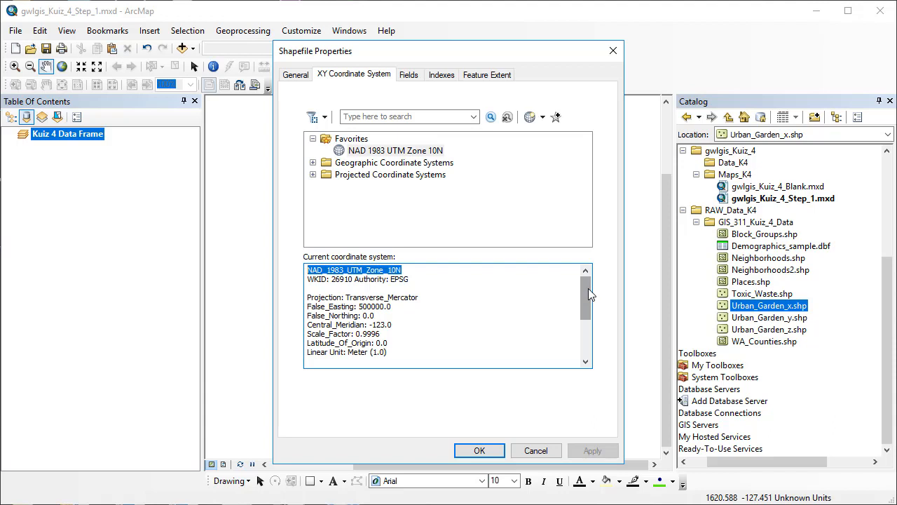
{"action": "left_click_drag", "start_coordinate": [588, 288], "coordinate": [583, 326]}
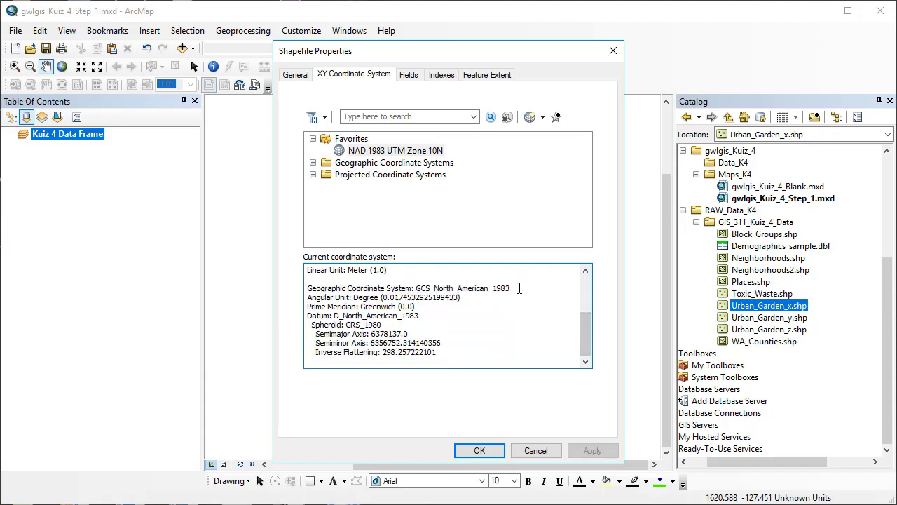
{"action": "left_click_drag", "start_coordinate": [519, 288], "coordinate": [416, 287]}
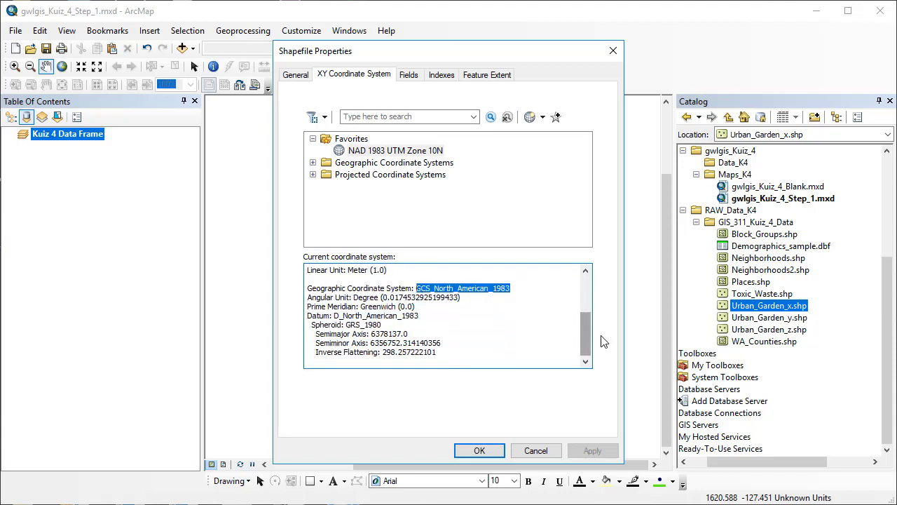
{"action": "left_click_drag", "start_coordinate": [582, 330], "coordinate": [582, 293]}
{"action": "left_click_drag", "start_coordinate": [419, 297], "coordinate": [343, 297]}
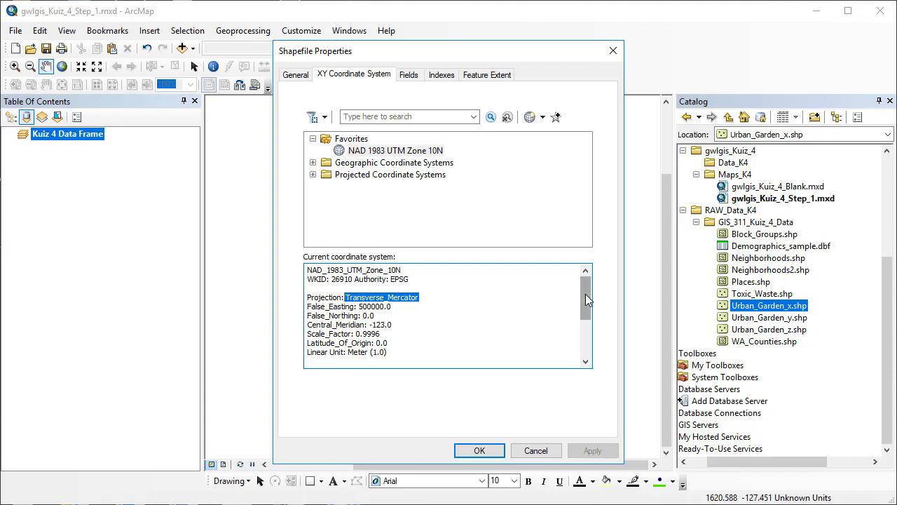
{"action": "left_click_drag", "start_coordinate": [585, 296], "coordinate": [583, 340]}
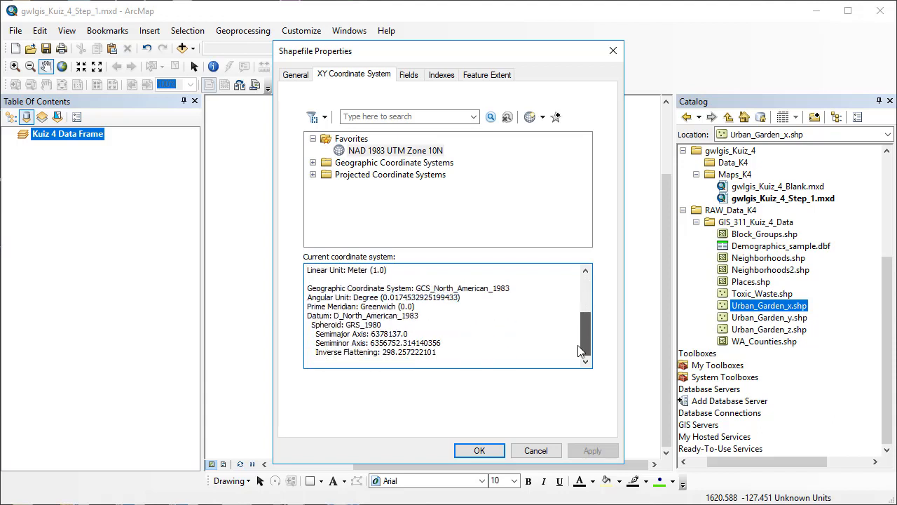
{"action": "double_click", "coordinate": [393, 316]}
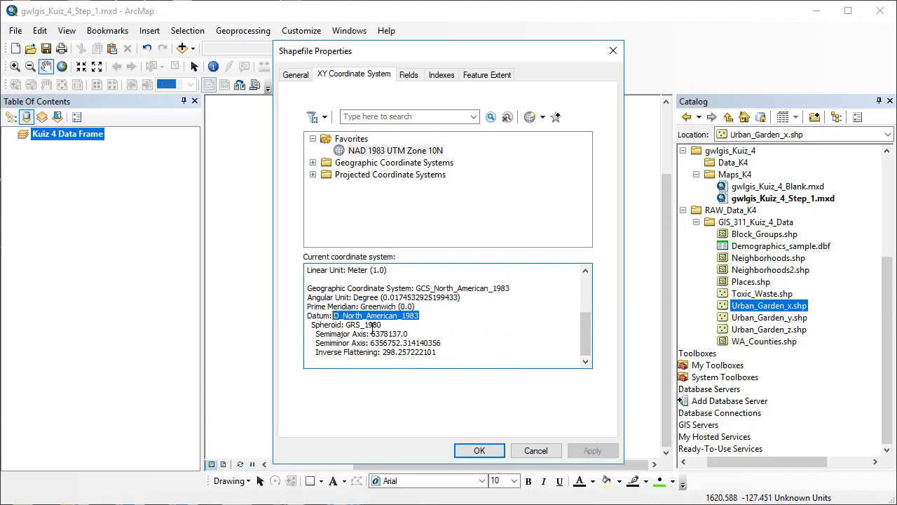
{"action": "left_click_drag", "start_coordinate": [383, 325], "coordinate": [344, 323]}
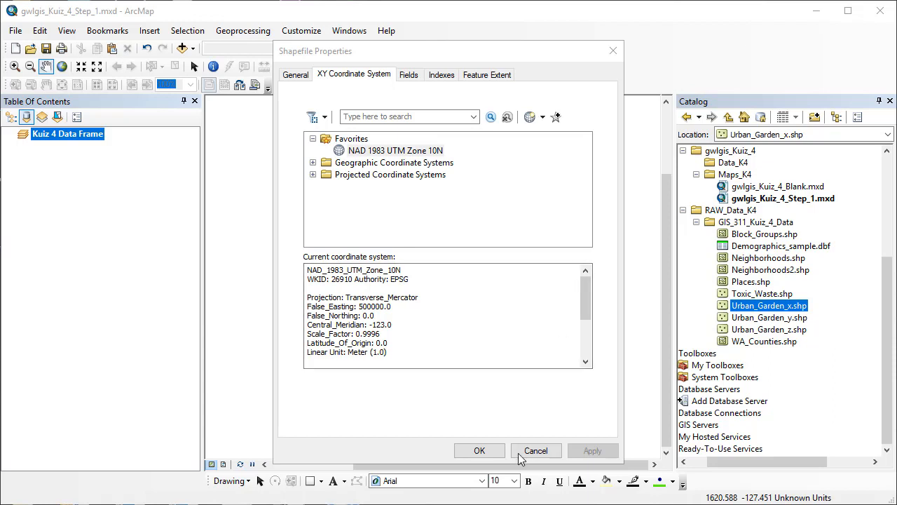
{"action": "left_click", "coordinate": [481, 451]}
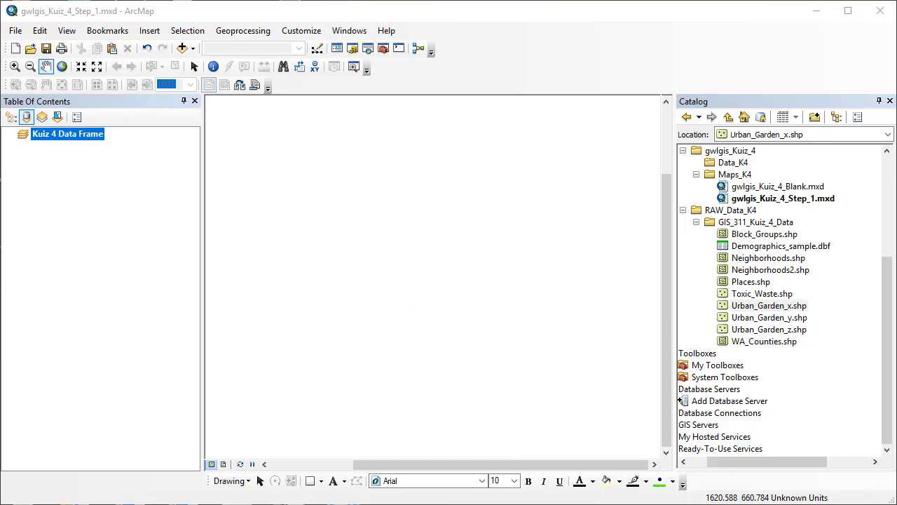
Step: Examine the coordinate system of Urban_Garden_y.shp in its shapefile properties, noting the projected and geographic systems, projection, datum and spheroid
{"action": "right_click", "coordinate": [776, 319]}
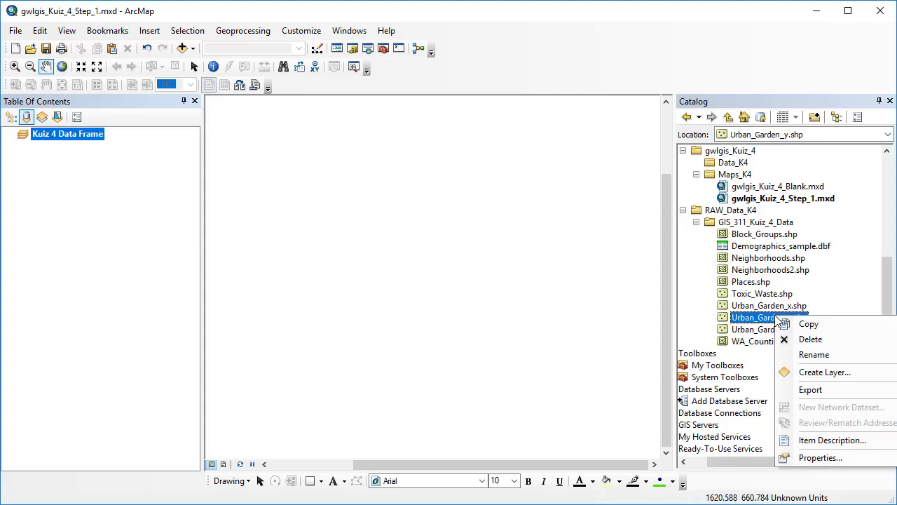
{"action": "left_click", "coordinate": [829, 454]}
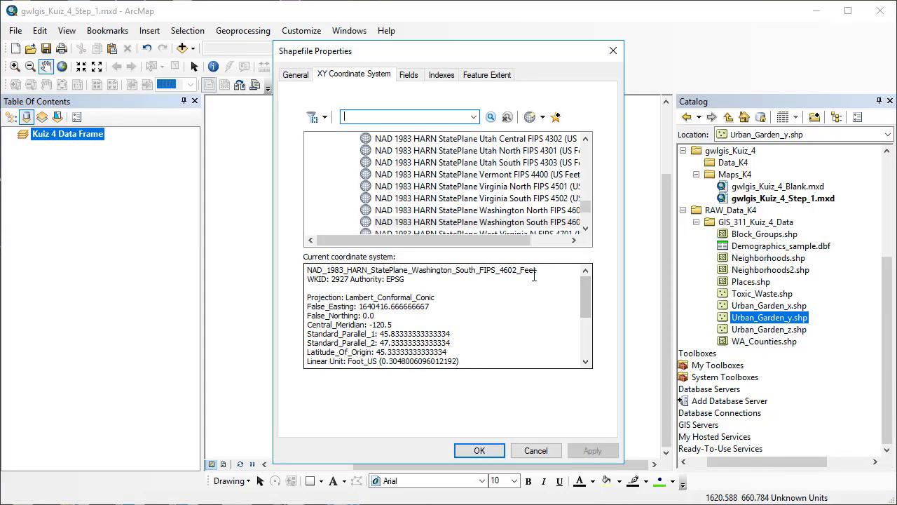
{"action": "left_click_drag", "start_coordinate": [539, 271], "coordinate": [296, 266]}
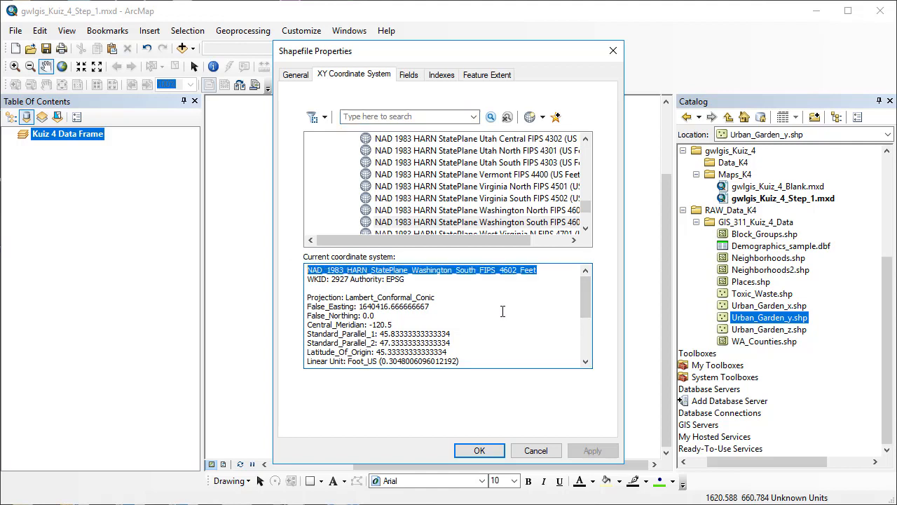
{"action": "scroll", "coordinate": [503, 311], "scroll_direction": "down", "scroll_amount": 3}
{"action": "left_click_drag", "start_coordinate": [536, 297], "coordinate": [418, 297]}
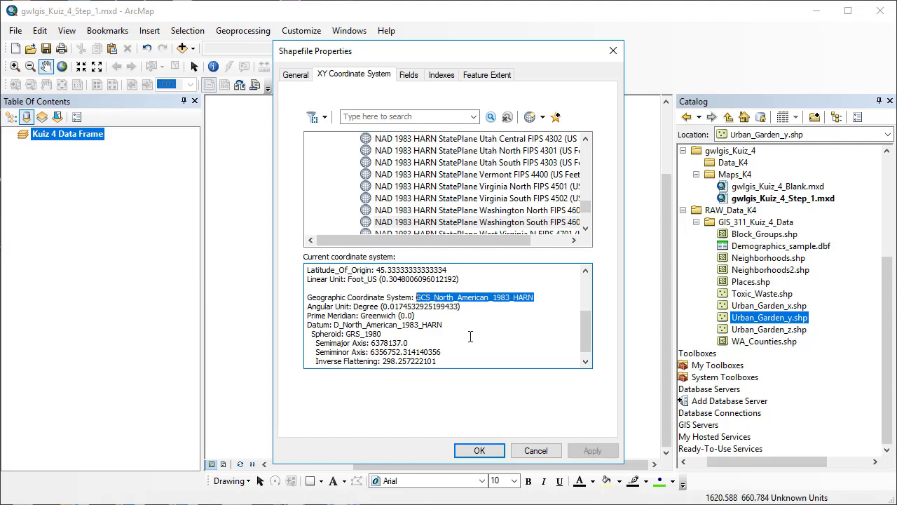
{"action": "scroll", "coordinate": [472, 334], "scroll_direction": "up", "scroll_amount": 3}
{"action": "left_click_drag", "start_coordinate": [437, 297], "coordinate": [346, 294]}
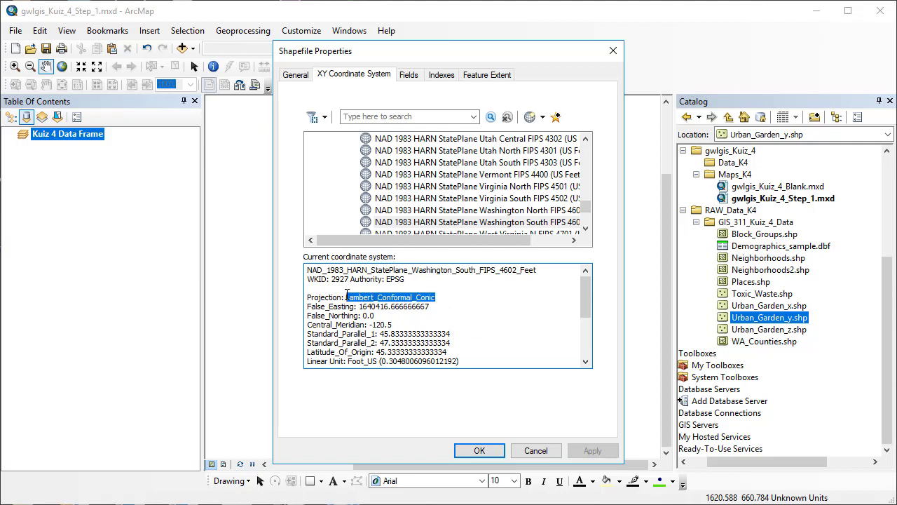
{"action": "scroll", "coordinate": [402, 319], "scroll_direction": "down", "scroll_amount": 3}
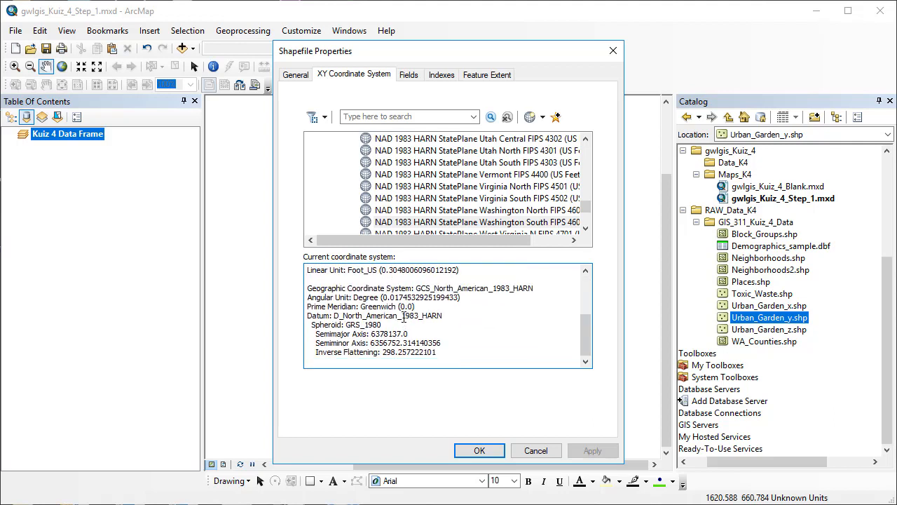
{"action": "left_click_drag", "start_coordinate": [443, 315], "coordinate": [346, 324]}
{"action": "left_click", "coordinate": [383, 325]}
{"action": "left_click", "coordinate": [440, 320]}
{"action": "left_click", "coordinate": [479, 451]}
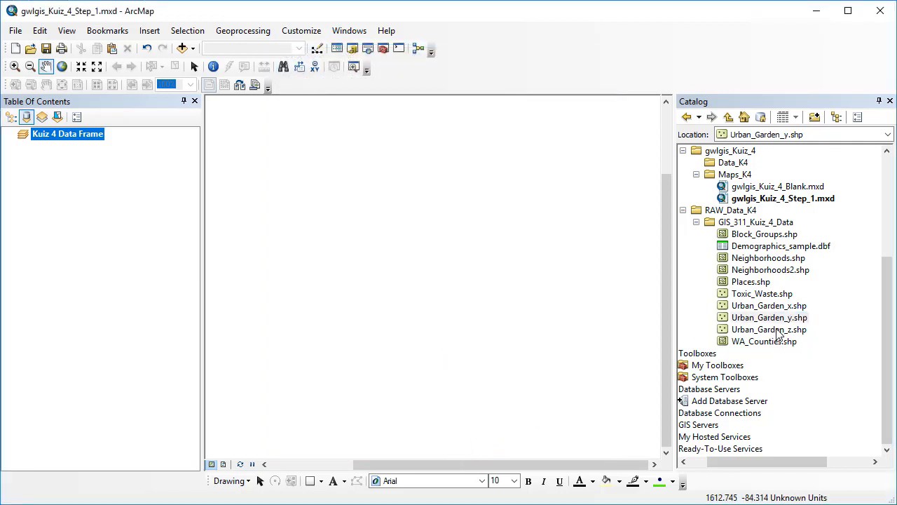
Step: Examine the coordinate system of Urban_Garden_z.shp in its shapefile properties, noting the projected and geographic systems, projection, datum and spheroid
{"action": "right_click", "coordinate": [778, 332]}
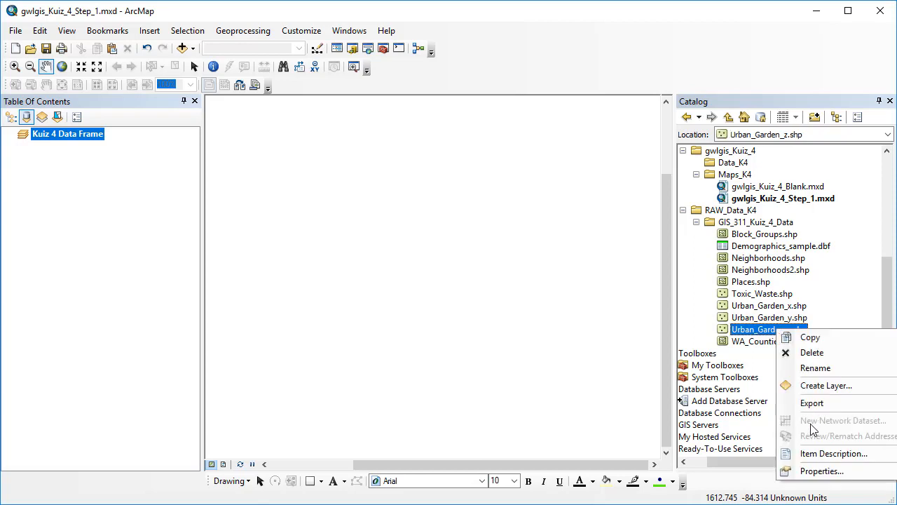
{"action": "left_click", "coordinate": [822, 468]}
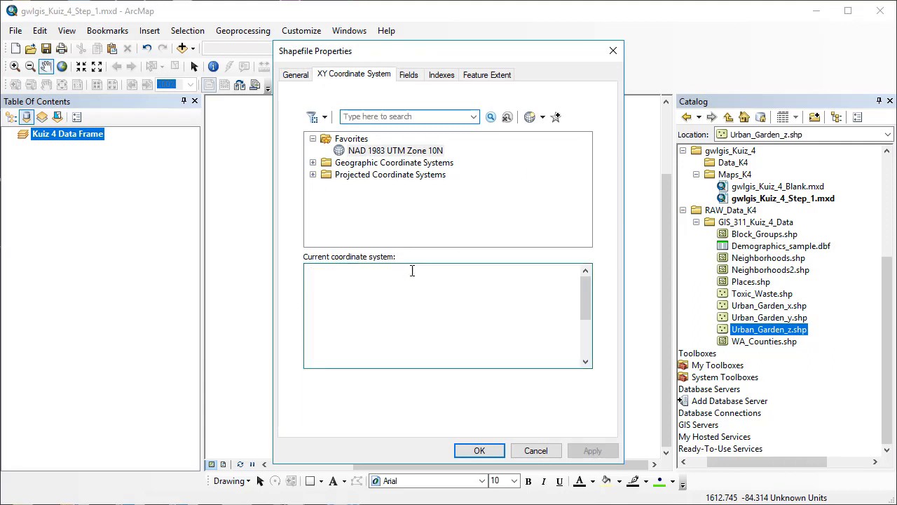
{"action": "left_click_drag", "start_coordinate": [410, 270], "coordinate": [280, 270]}
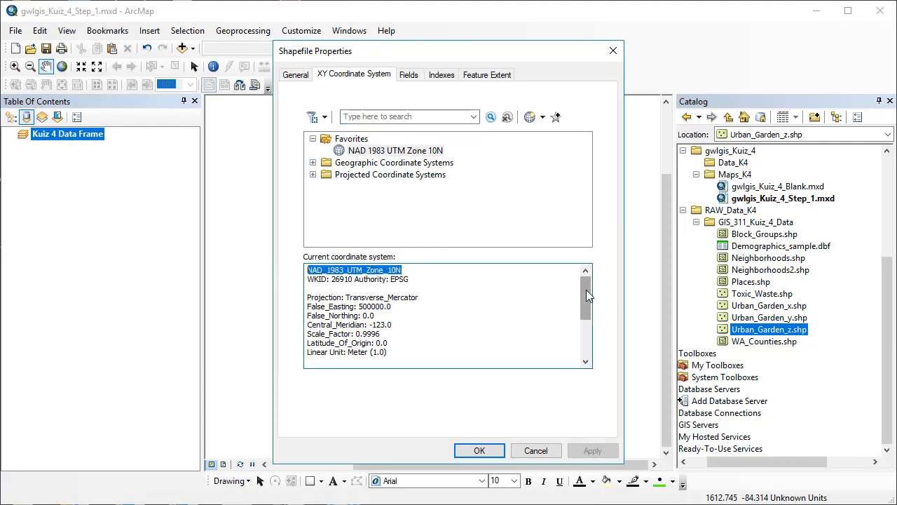
{"action": "left_click_drag", "start_coordinate": [586, 290], "coordinate": [582, 314]}
{"action": "left_click_drag", "start_coordinate": [581, 322], "coordinate": [581, 337]}
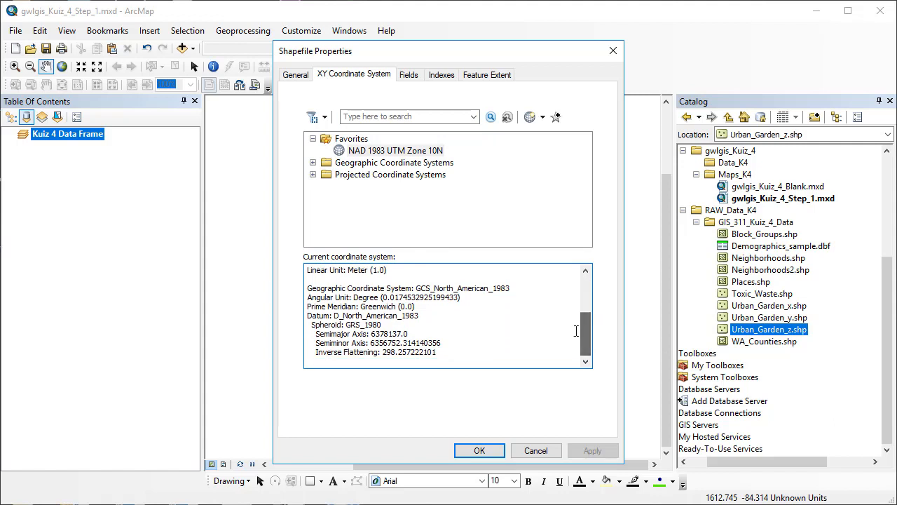
{"action": "left_click_drag", "start_coordinate": [510, 288], "coordinate": [418, 290]}
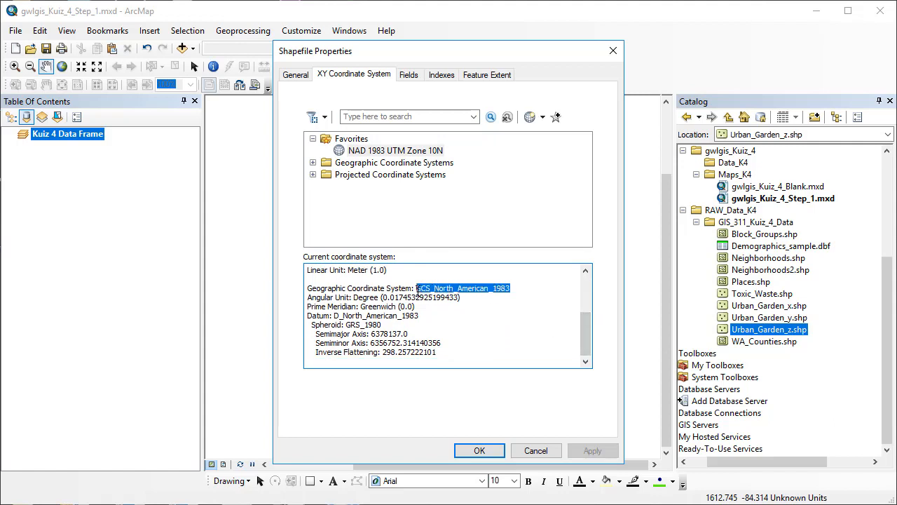
{"action": "scroll", "coordinate": [524, 333], "scroll_direction": "up", "scroll_amount": 3}
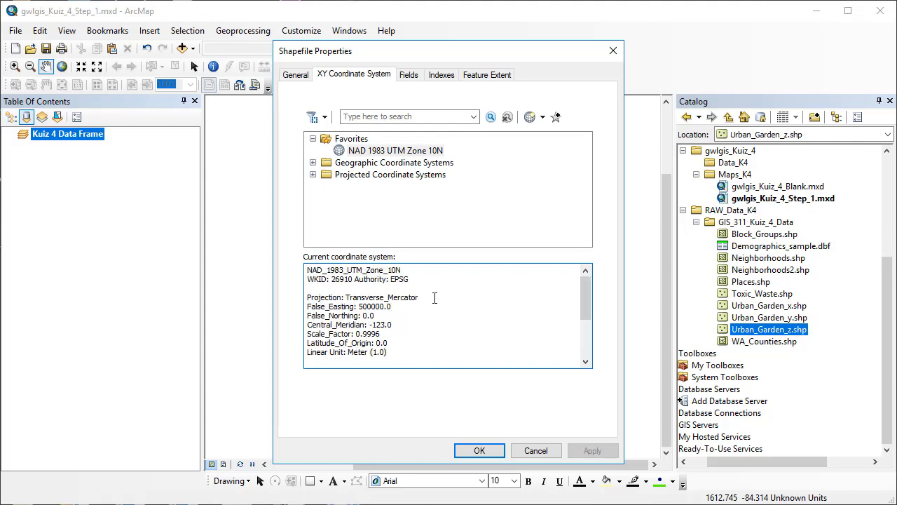
{"action": "scroll", "coordinate": [456, 308], "scroll_direction": "down", "scroll_amount": 3}
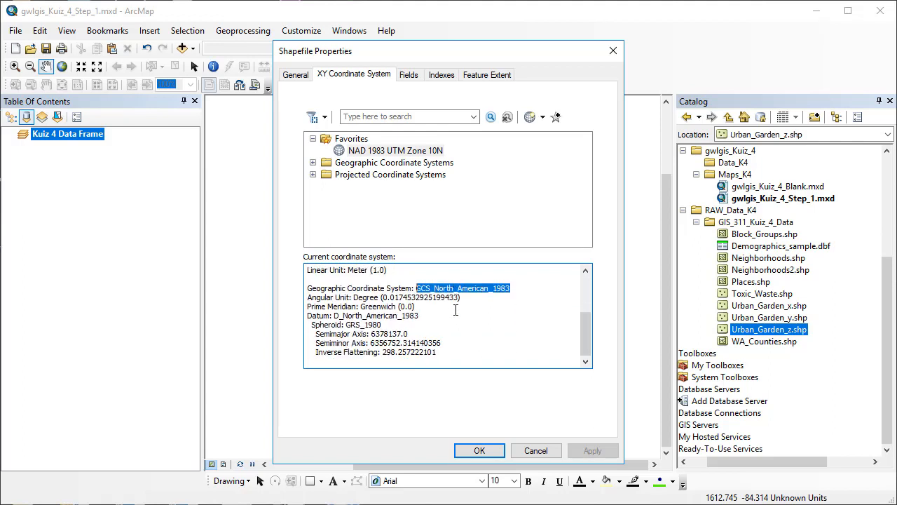
{"action": "left_click_drag", "start_coordinate": [419, 316], "coordinate": [344, 324]}
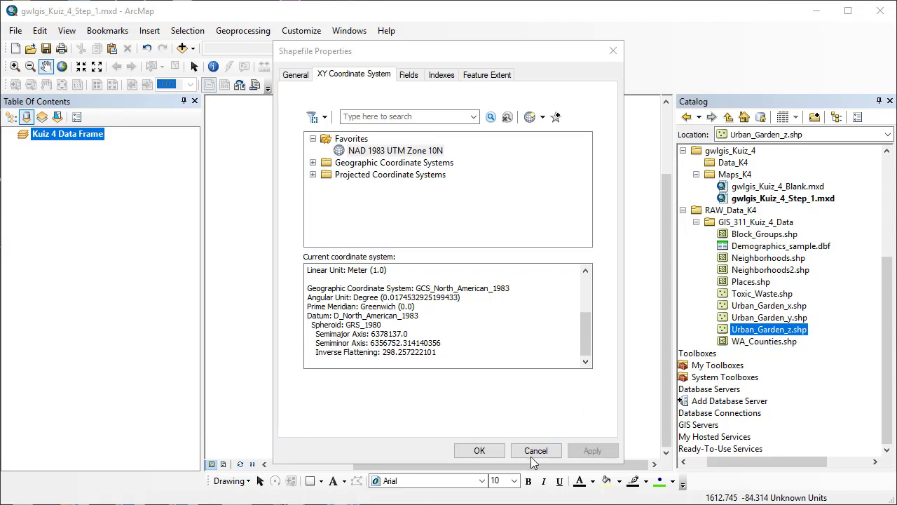
{"action": "left_click", "coordinate": [480, 452]}
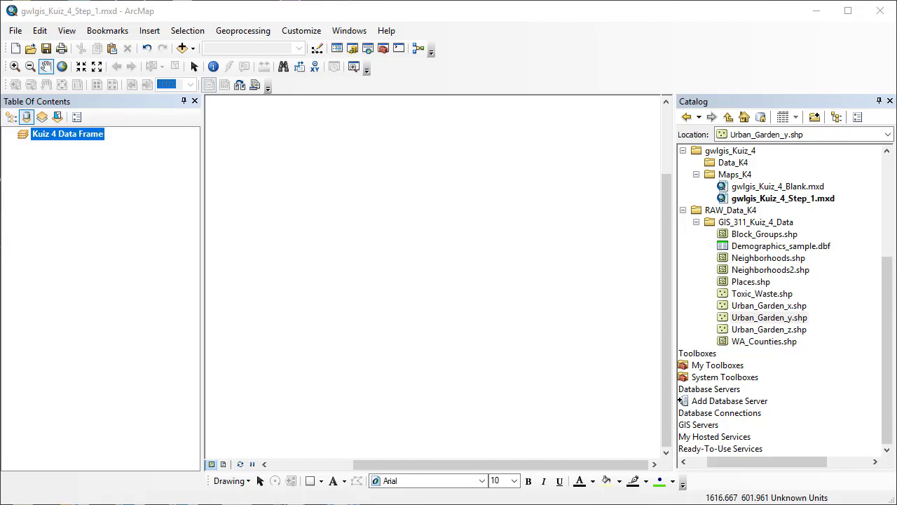
Step: Examine the coordinate system of Block_Groups.shp in its shapefile properties, noting the projected and geographic systems, projection, datum and spheroid
{"action": "right_click", "coordinate": [752, 237]}
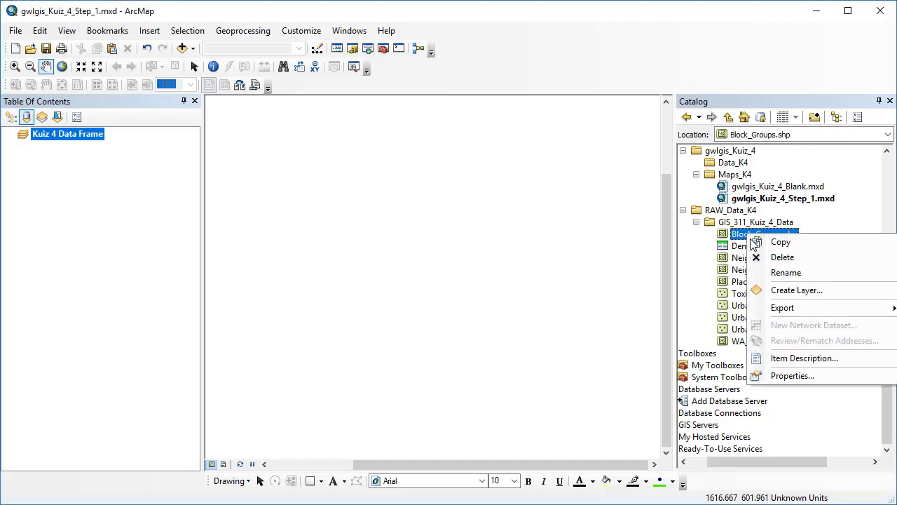
{"action": "left_click", "coordinate": [797, 377]}
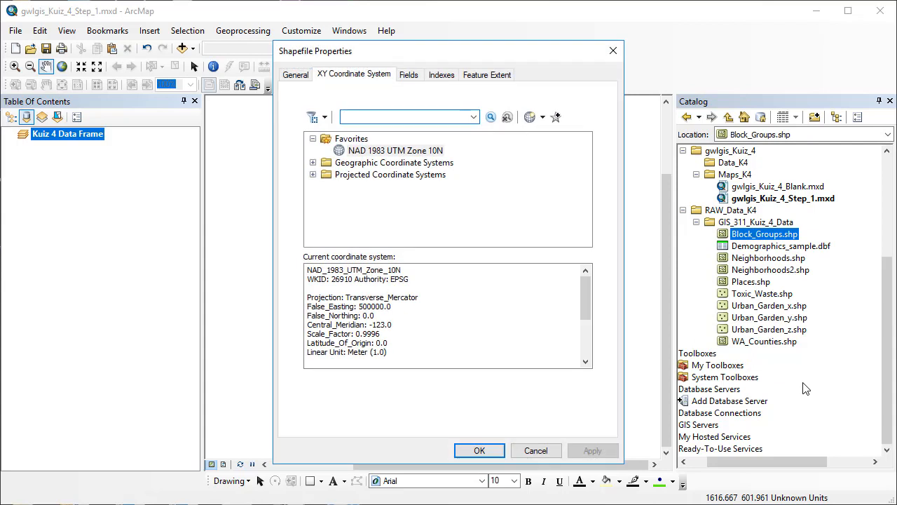
{"action": "left_click_drag", "start_coordinate": [426, 270], "coordinate": [283, 273]}
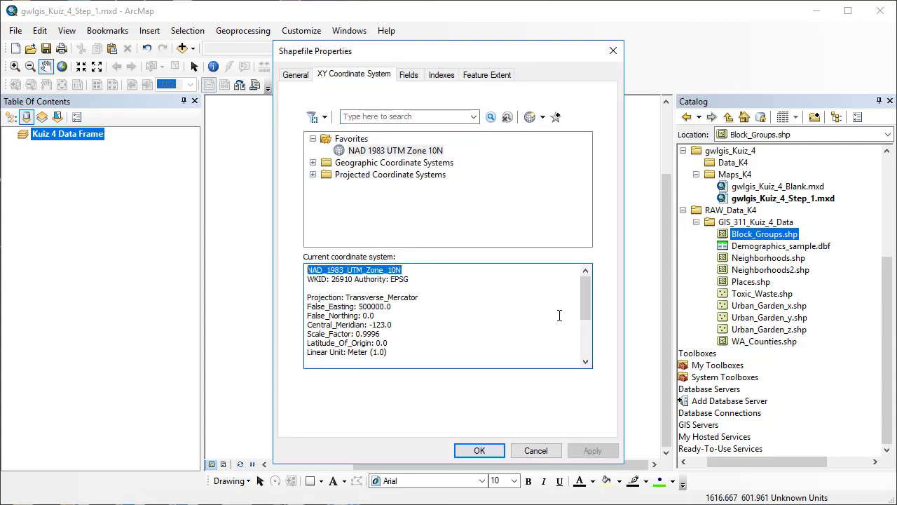
{"action": "left_click_drag", "start_coordinate": [585, 300], "coordinate": [577, 335]}
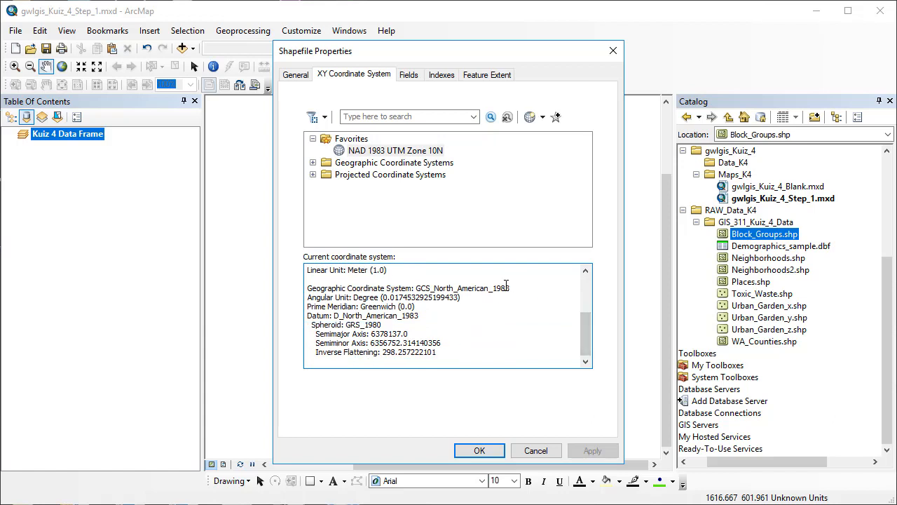
{"action": "left_click_drag", "start_coordinate": [510, 288], "coordinate": [415, 286]}
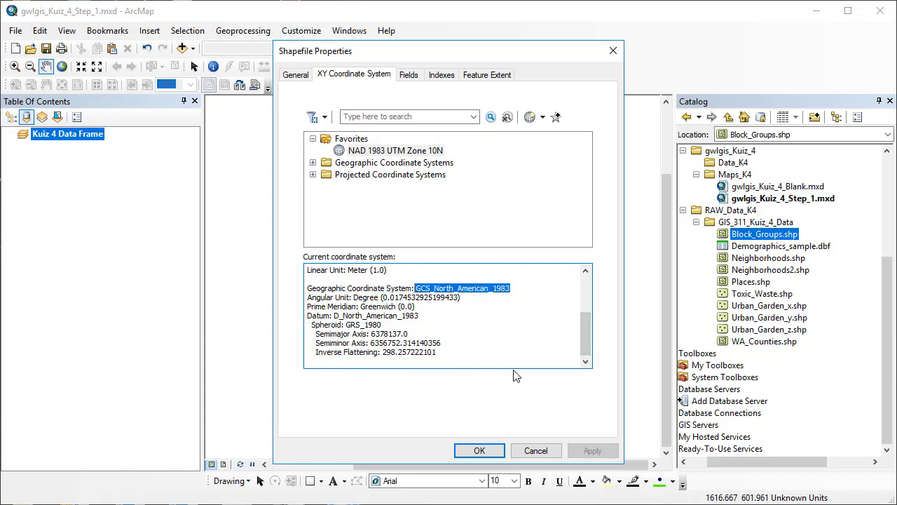
{"action": "left_click_drag", "start_coordinate": [587, 325], "coordinate": [586, 279]}
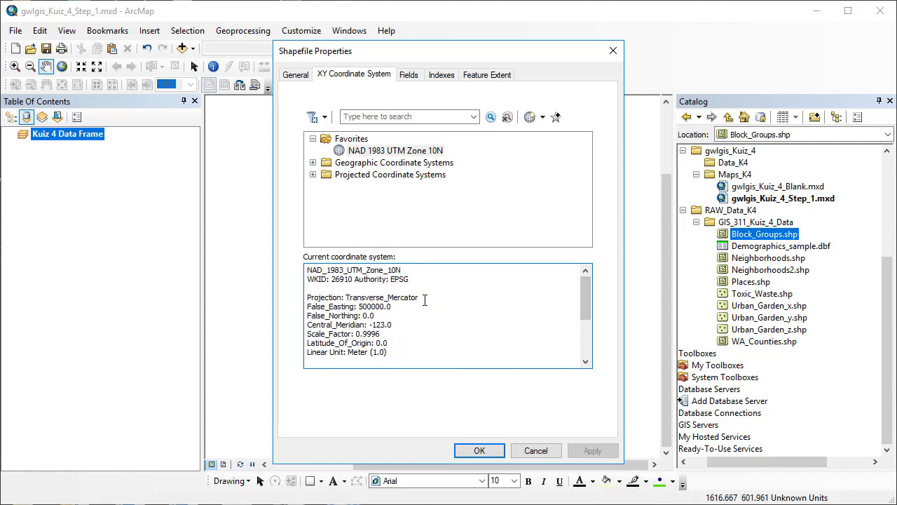
{"action": "left_click_drag", "start_coordinate": [419, 297], "coordinate": [345, 300]}
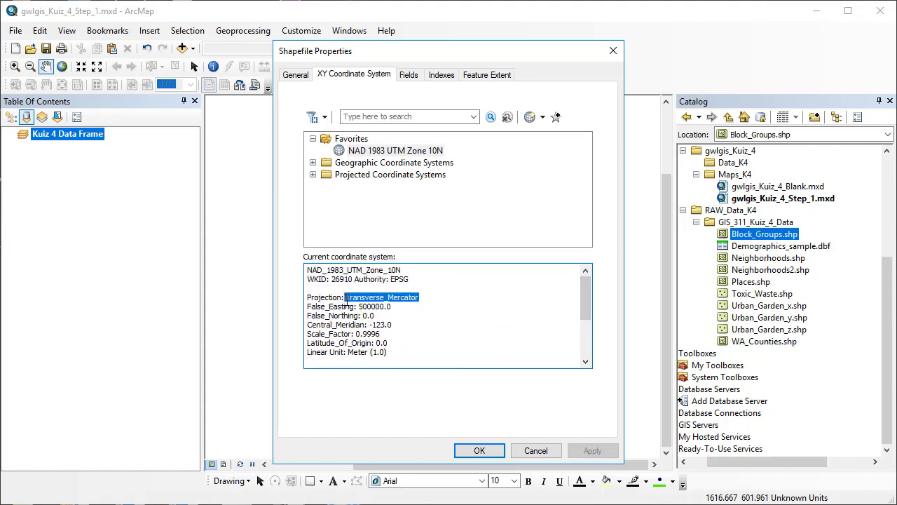
{"action": "left_click_drag", "start_coordinate": [587, 304], "coordinate": [583, 359]}
{"action": "left_click_drag", "start_coordinate": [382, 324], "coordinate": [293, 319]}
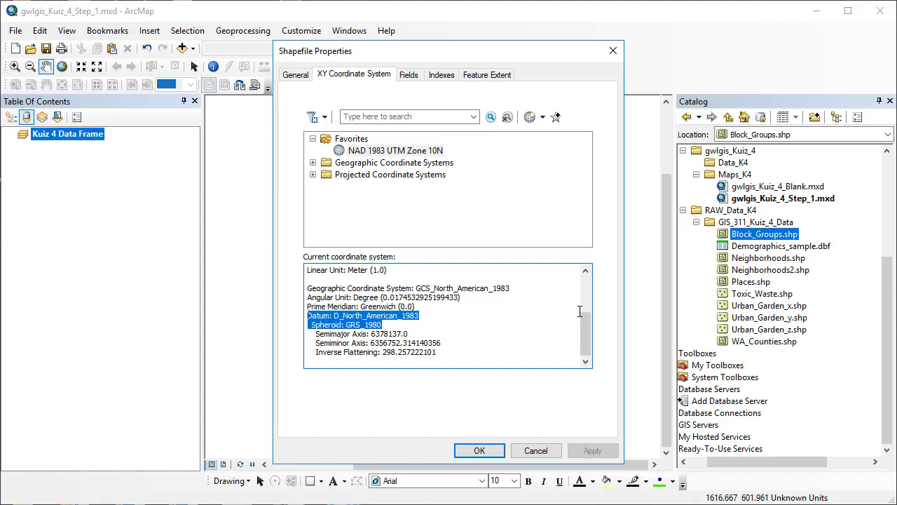
{"action": "left_click_drag", "start_coordinate": [588, 341], "coordinate": [586, 287]}
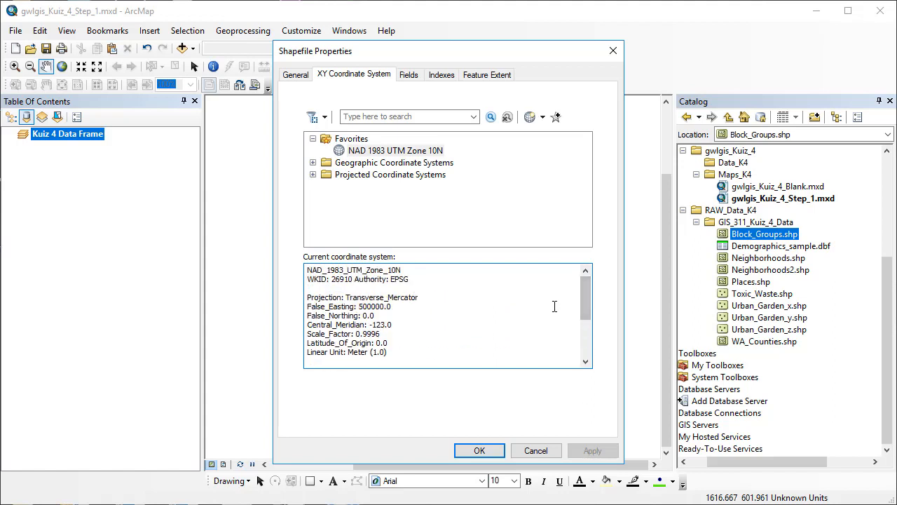
{"action": "left_click", "coordinate": [480, 451]}
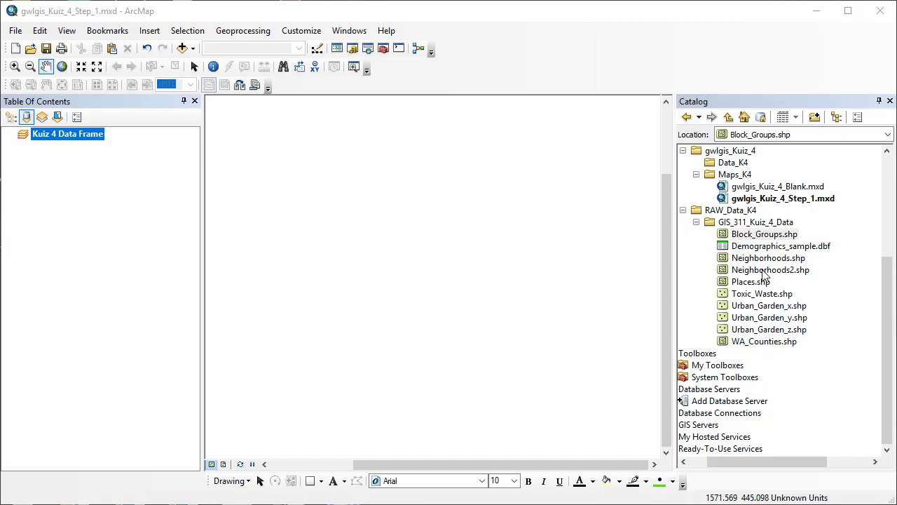
Step: Examine the coordinate system of Neighborhoods.shp in its shapefile properties, noting the projected and geographic systems, projection, datum and spheroid
{"action": "left_click", "coordinate": [766, 259]}
{"action": "right_click", "coordinate": [766, 259]}
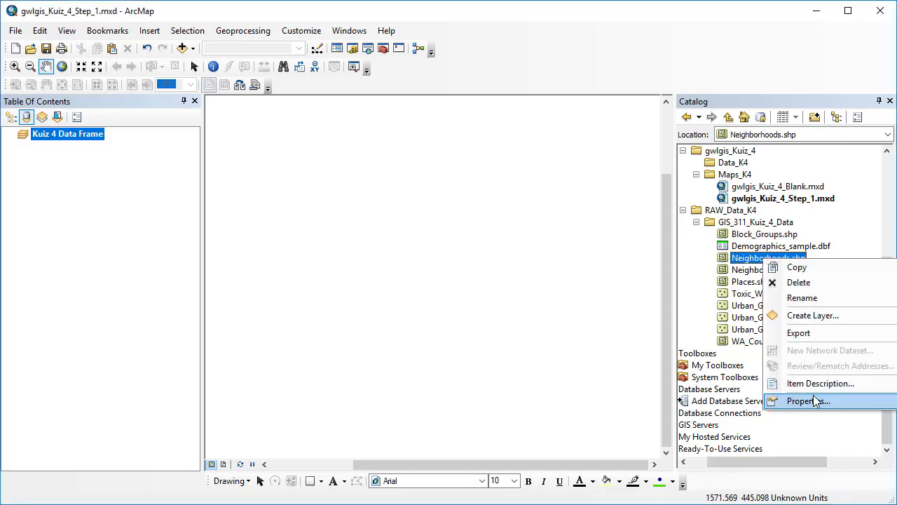
{"action": "left_click", "coordinate": [813, 396]}
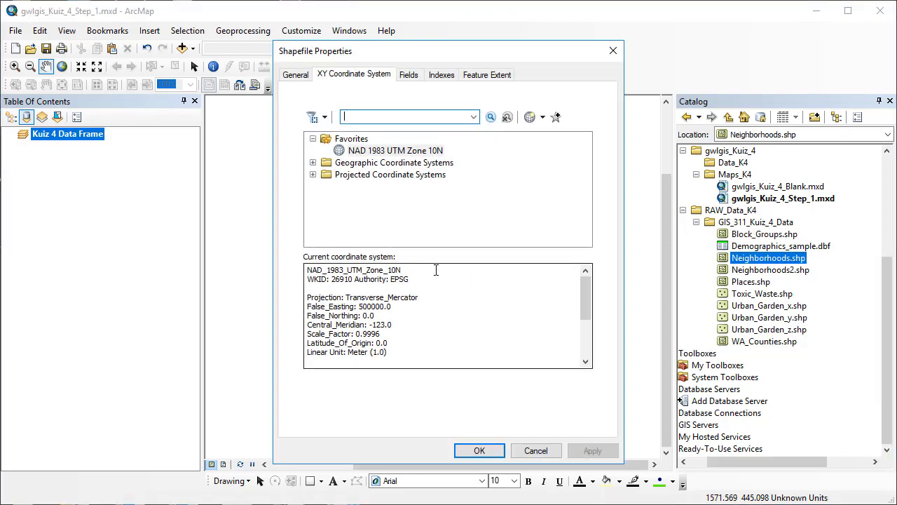
{"action": "left_click_drag", "start_coordinate": [413, 269], "coordinate": [274, 270]}
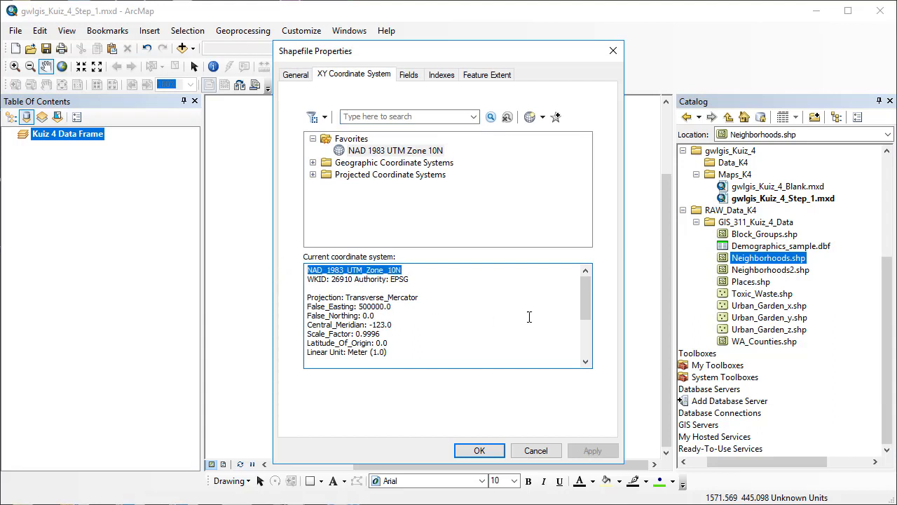
{"action": "left_click_drag", "start_coordinate": [588, 294], "coordinate": [583, 340]}
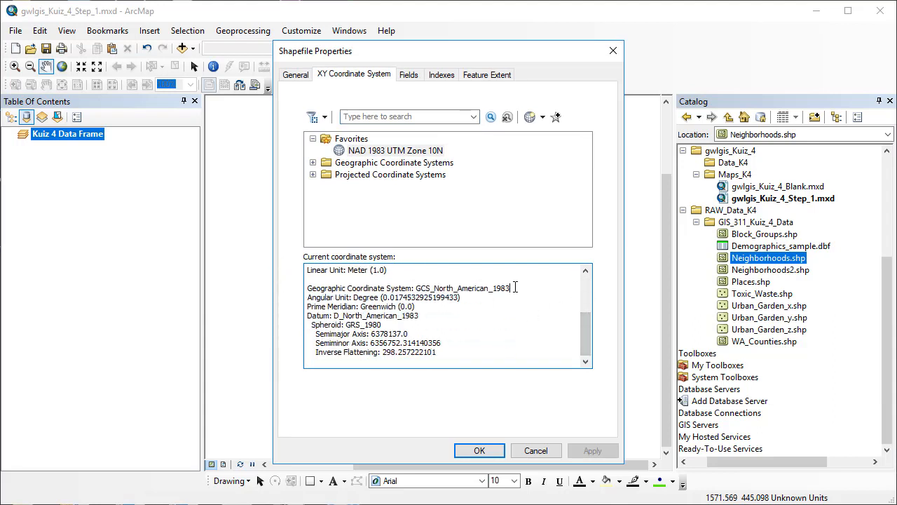
{"action": "left_click_drag", "start_coordinate": [516, 287], "coordinate": [416, 288]}
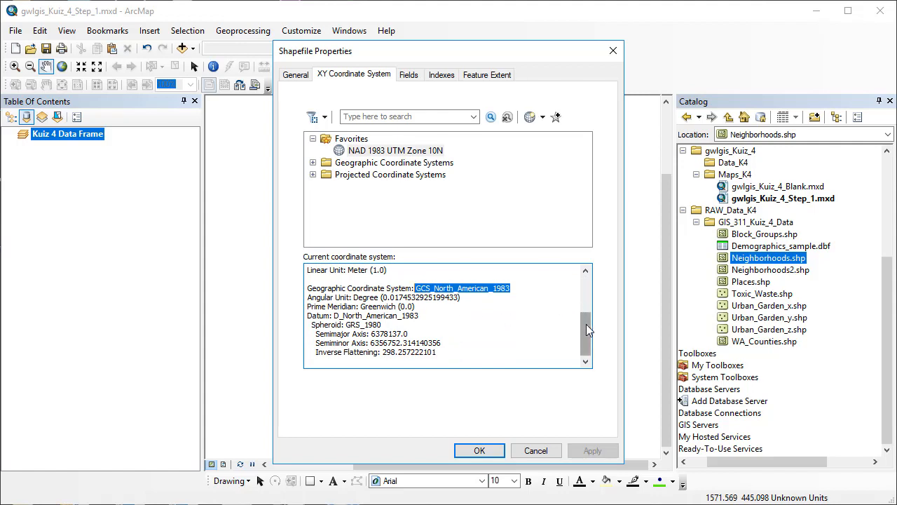
{"action": "left_click_drag", "start_coordinate": [586, 323], "coordinate": [586, 291]}
{"action": "left_click_drag", "start_coordinate": [421, 297], "coordinate": [347, 298]}
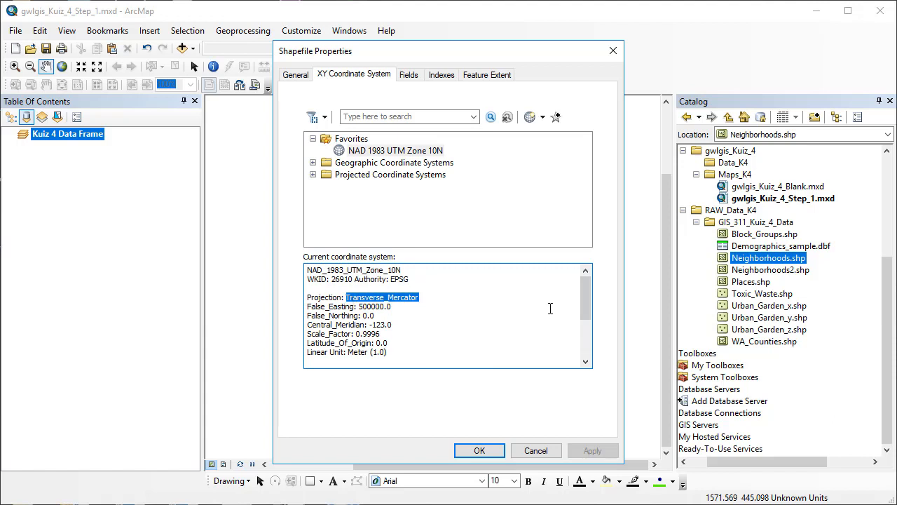
{"action": "left_click_drag", "start_coordinate": [589, 297], "coordinate": [577, 337]}
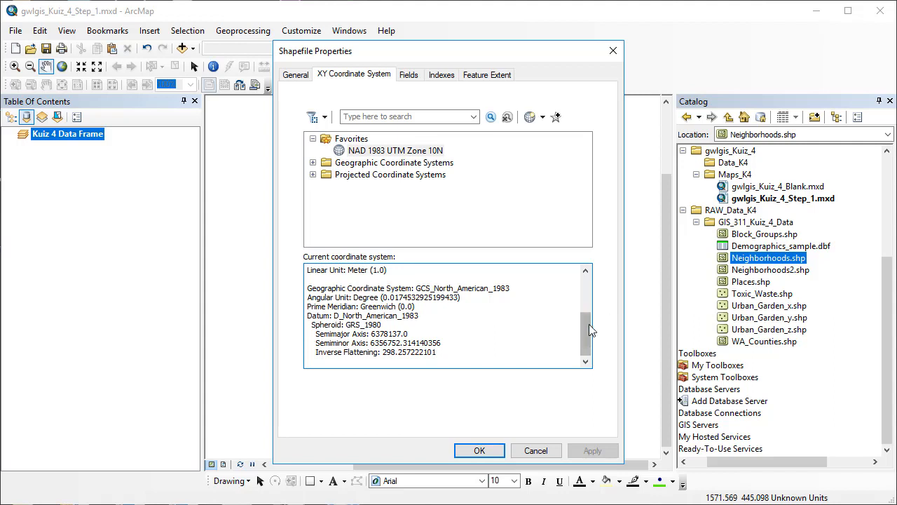
{"action": "left_click_drag", "start_coordinate": [585, 336], "coordinate": [589, 266]}
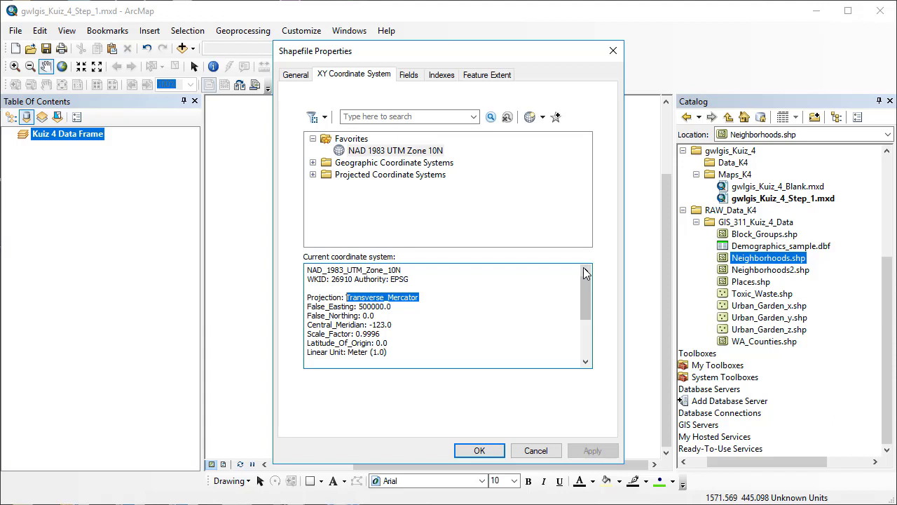
{"action": "left_click", "coordinate": [481, 451]}
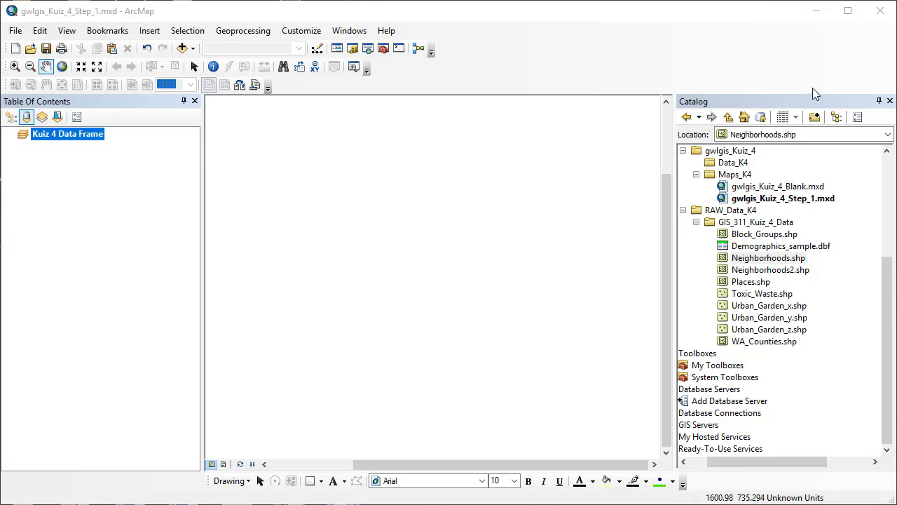
Step: Examine the coordinate system of Neighborhoods2.shp in its shapefile properties, noting the projected and geographic systems, projection, datum and spheroid
{"action": "left_click", "coordinate": [778, 273]}
{"action": "right_click", "coordinate": [778, 274]}
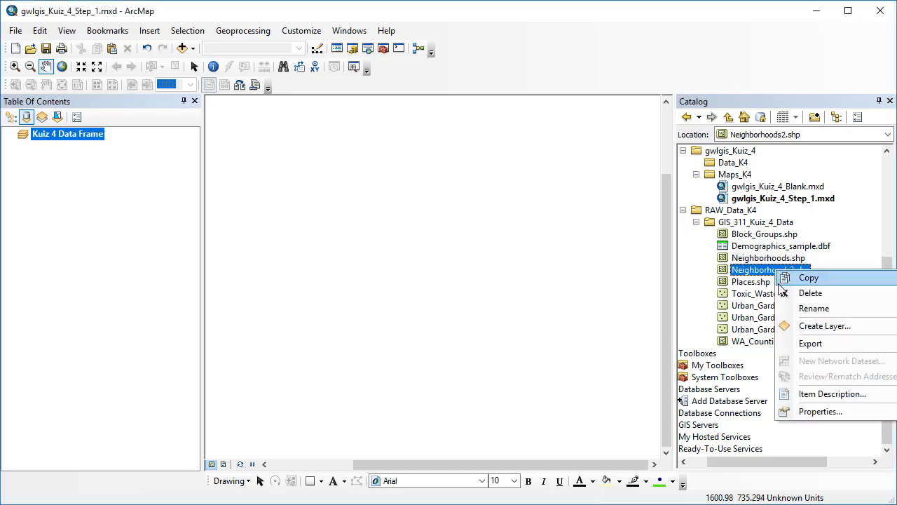
{"action": "left_click", "coordinate": [822, 410]}
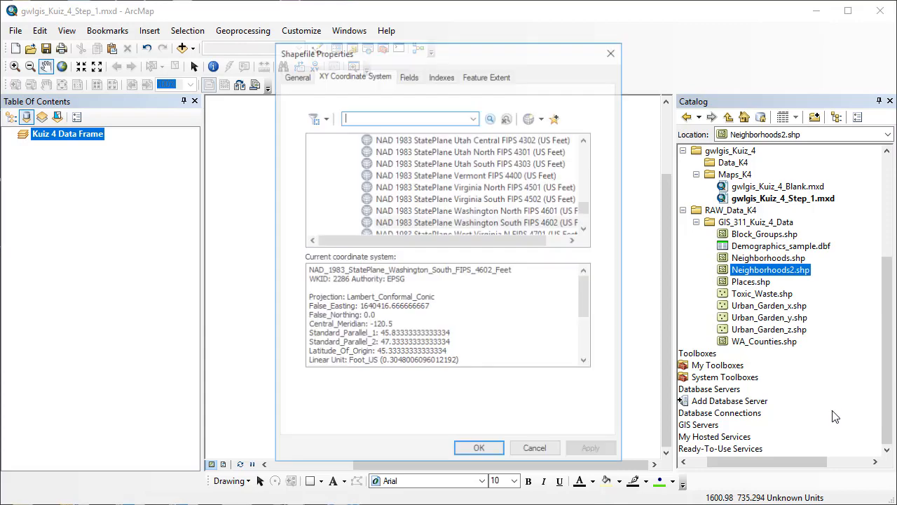
{"action": "left_click_drag", "start_coordinate": [527, 273], "coordinate": [288, 270]}
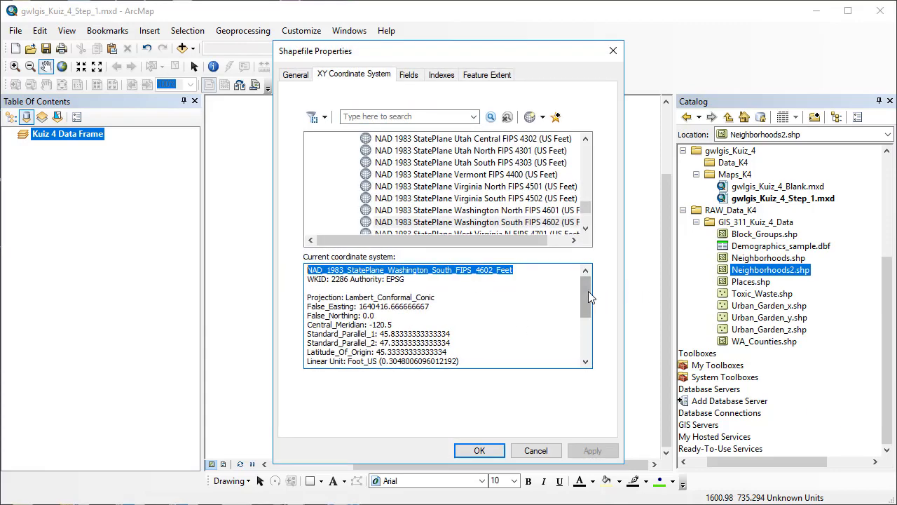
{"action": "scroll", "coordinate": [585, 291], "scroll_direction": "down", "scroll_amount": 3}
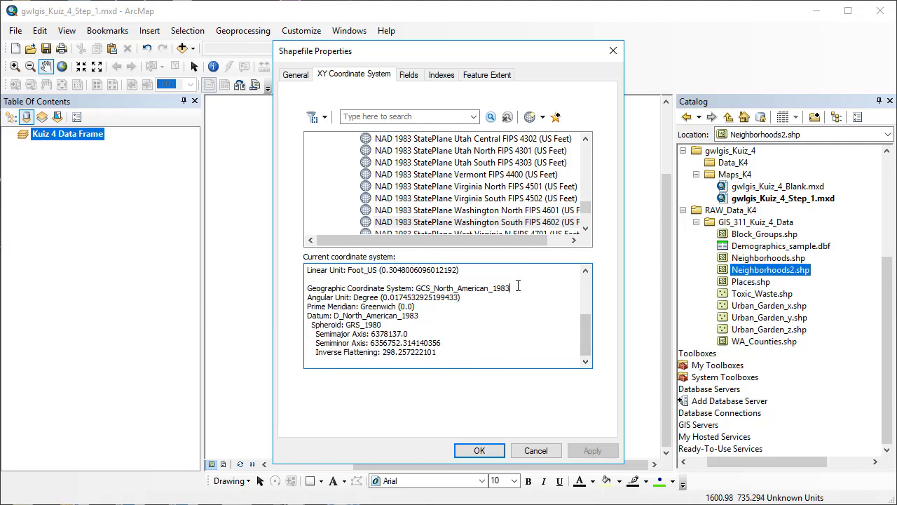
{"action": "left_click_drag", "start_coordinate": [518, 287], "coordinate": [416, 287]}
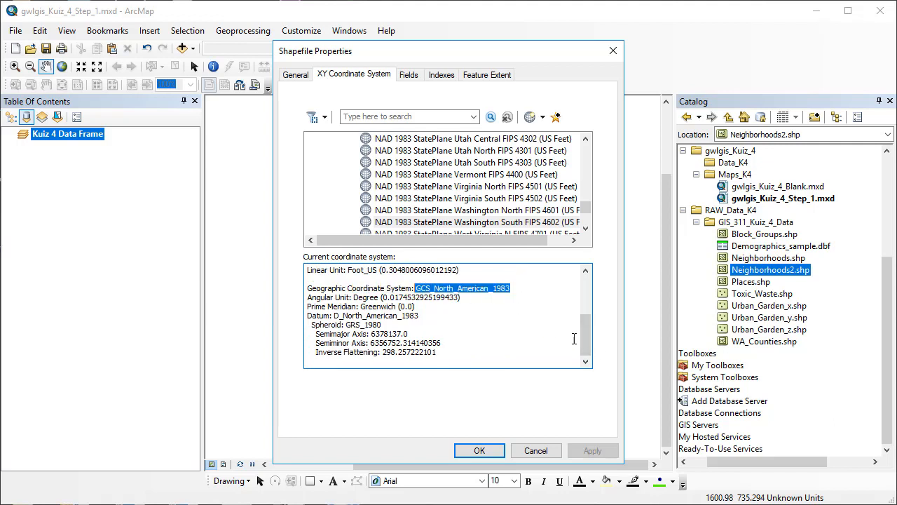
{"action": "left_click_drag", "start_coordinate": [588, 342], "coordinate": [587, 298]}
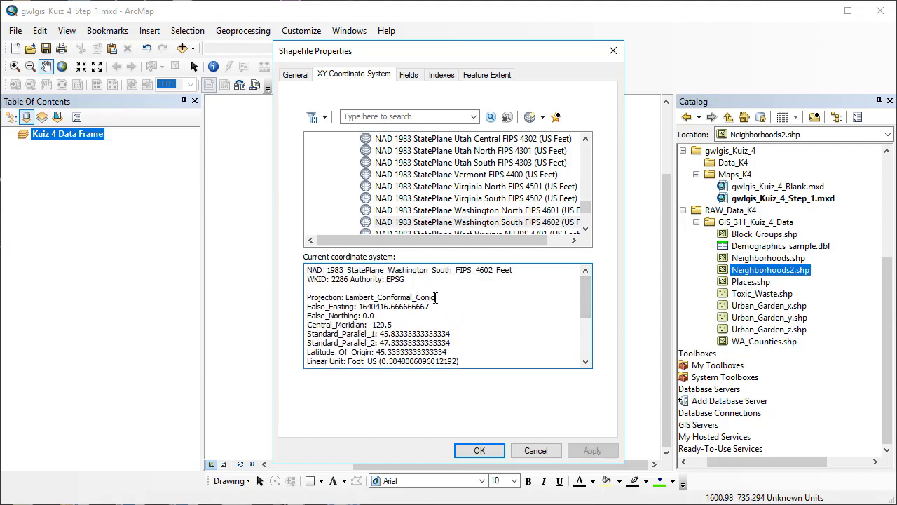
{"action": "left_click_drag", "start_coordinate": [435, 297], "coordinate": [352, 298]}
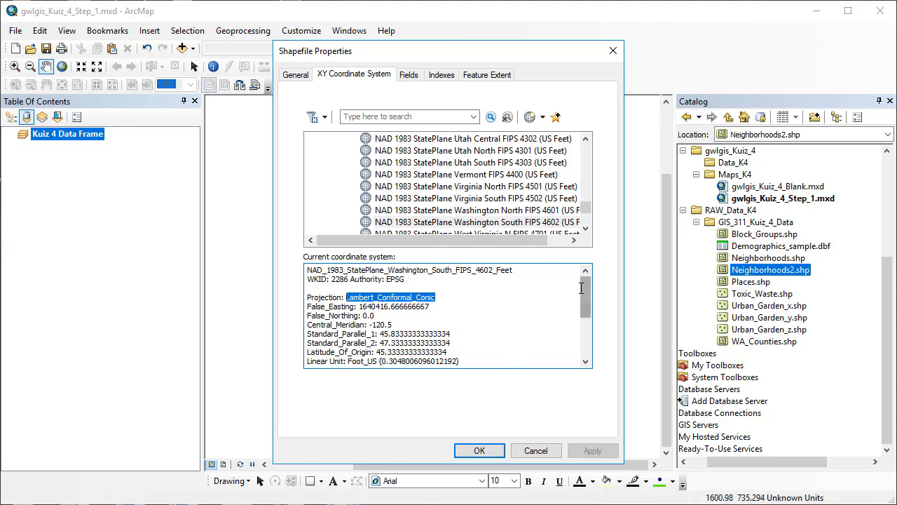
{"action": "left_click_drag", "start_coordinate": [586, 294], "coordinate": [586, 335]}
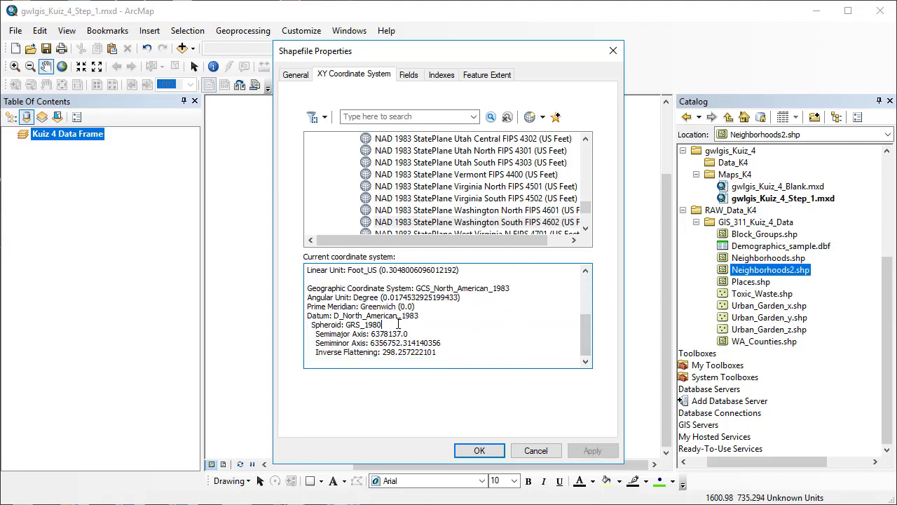
{"action": "left_click_drag", "start_coordinate": [383, 325], "coordinate": [307, 315]}
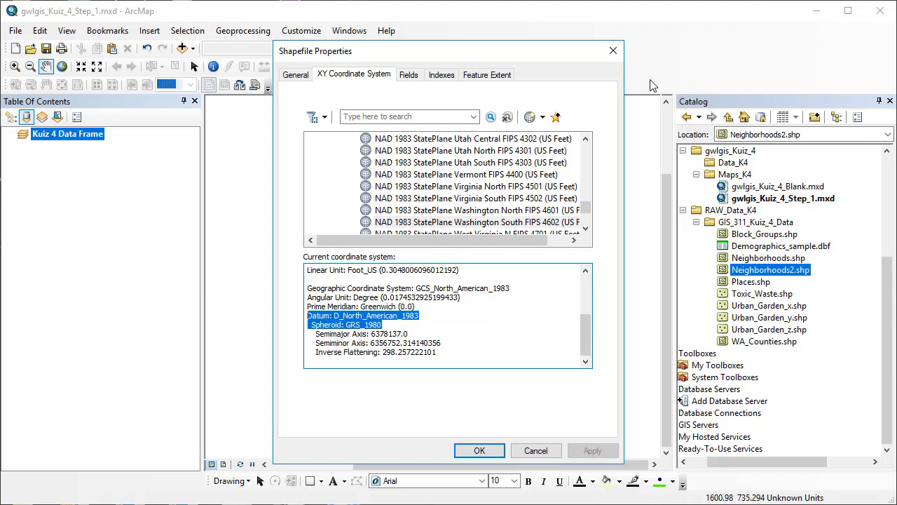
{"action": "left_click", "coordinate": [481, 451]}
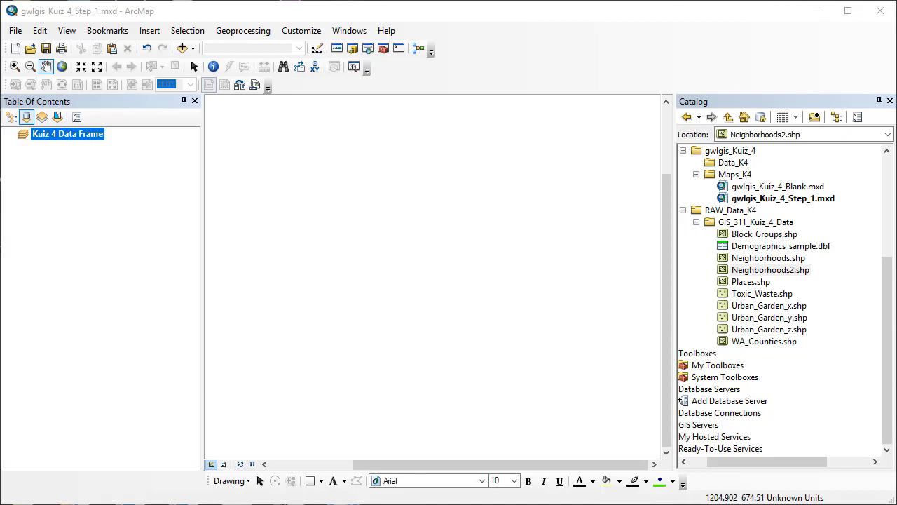
Step: Check the current coordinate system of Places.shp in its shapefile properties
{"action": "right_click", "coordinate": [750, 282]}
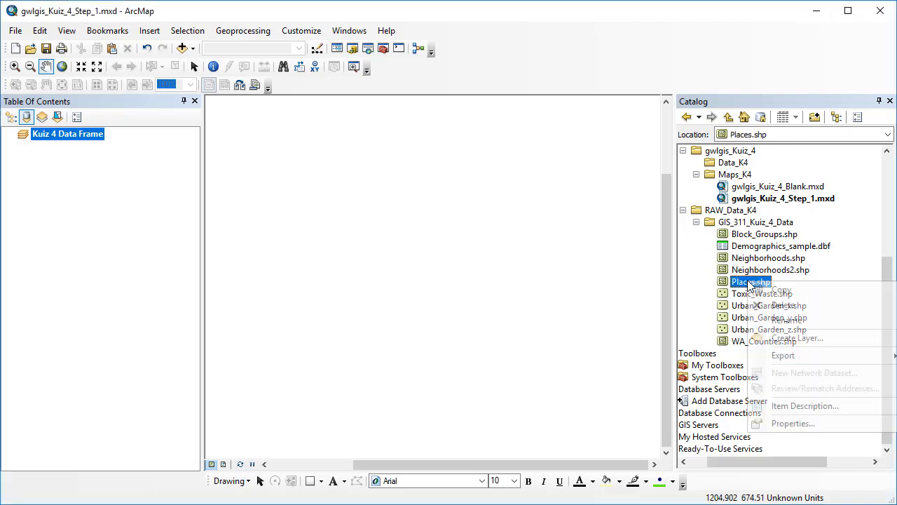
{"action": "left_click", "coordinate": [794, 423]}
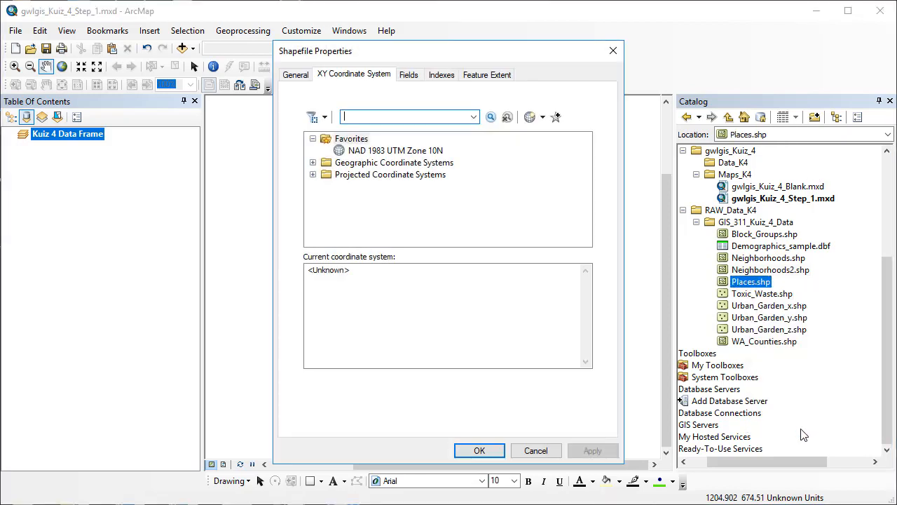
{"action": "left_click_drag", "start_coordinate": [377, 274], "coordinate": [278, 267]}
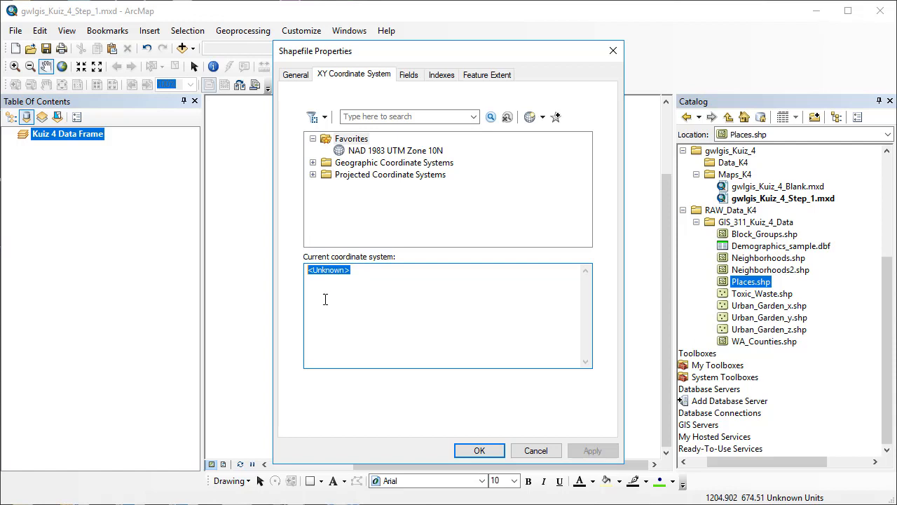
{"action": "left_click", "coordinate": [484, 450]}
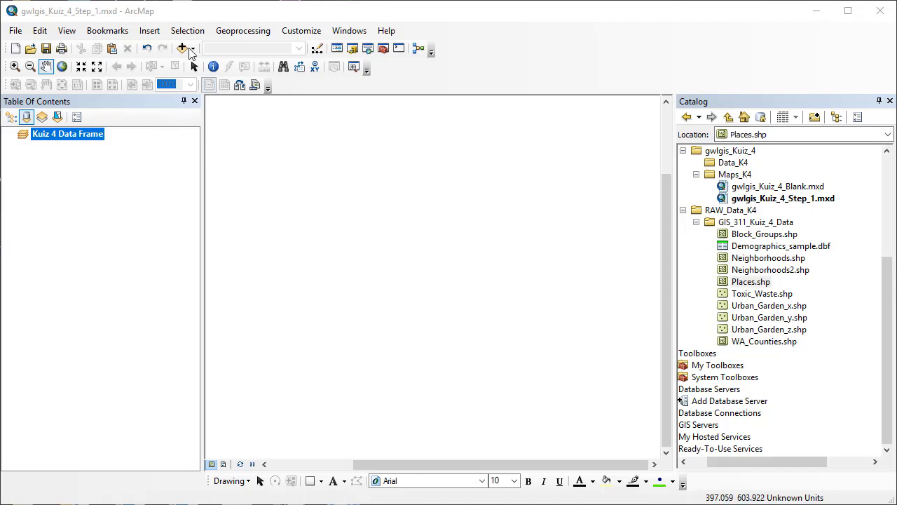
Step: Open the geoprocessing environment settings and check the current and scratch workspace paths
{"action": "left_click", "coordinate": [244, 37]}
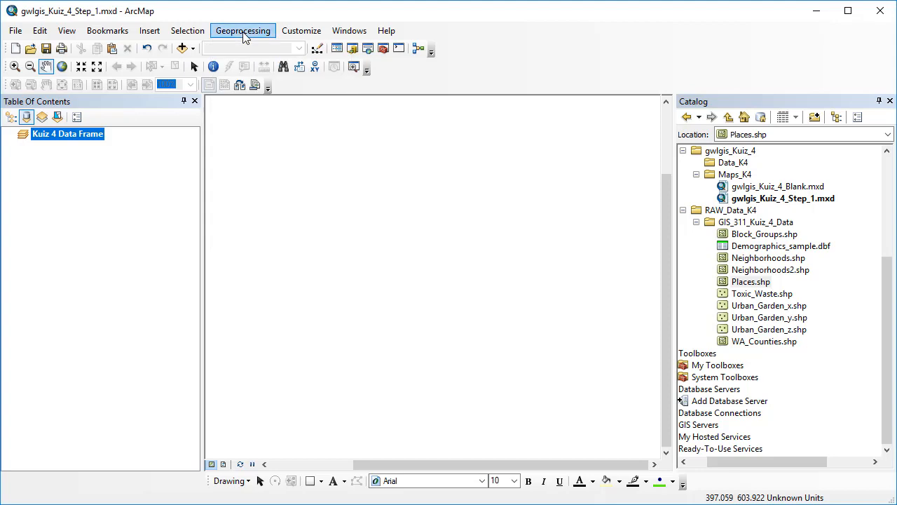
{"action": "left_click", "coordinate": [244, 34]}
{"action": "left_click", "coordinate": [269, 172]}
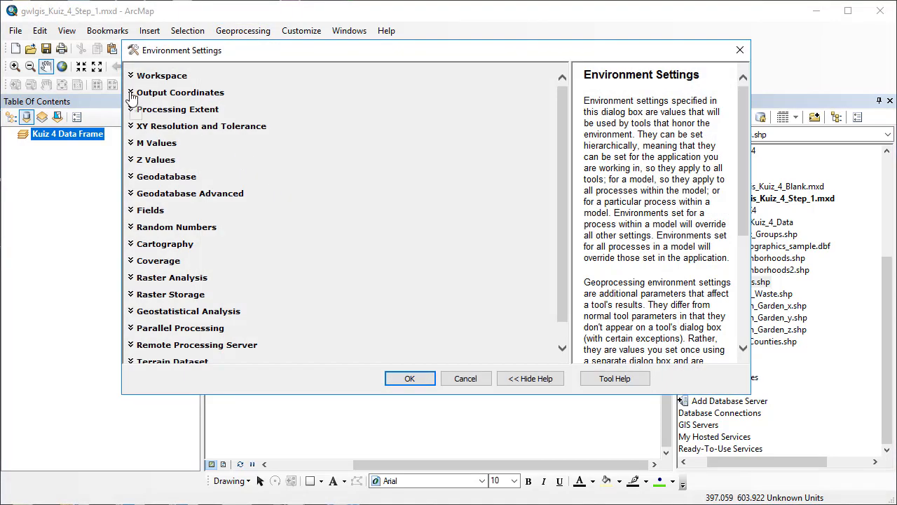
{"action": "left_click", "coordinate": [131, 75]}
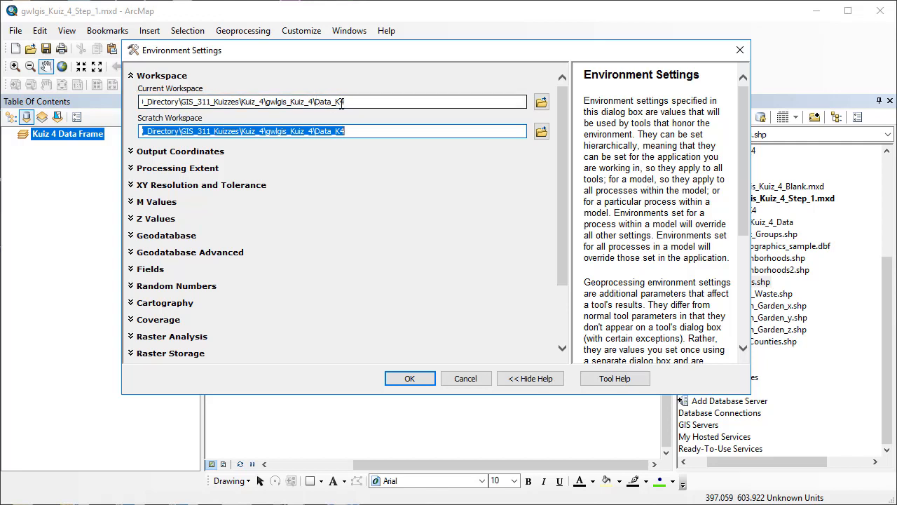
{"action": "left_click", "coordinate": [131, 75]}
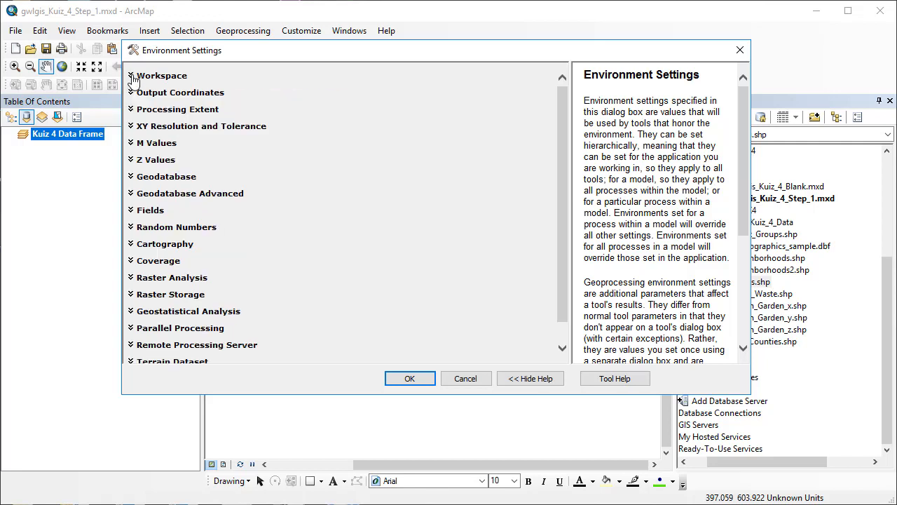
Step: Set the environment's output coordinate system to As Specified Below, choose the projected system NAD 1983 UTM Zone 10N, and apply the settings
{"action": "left_click", "coordinate": [131, 93]}
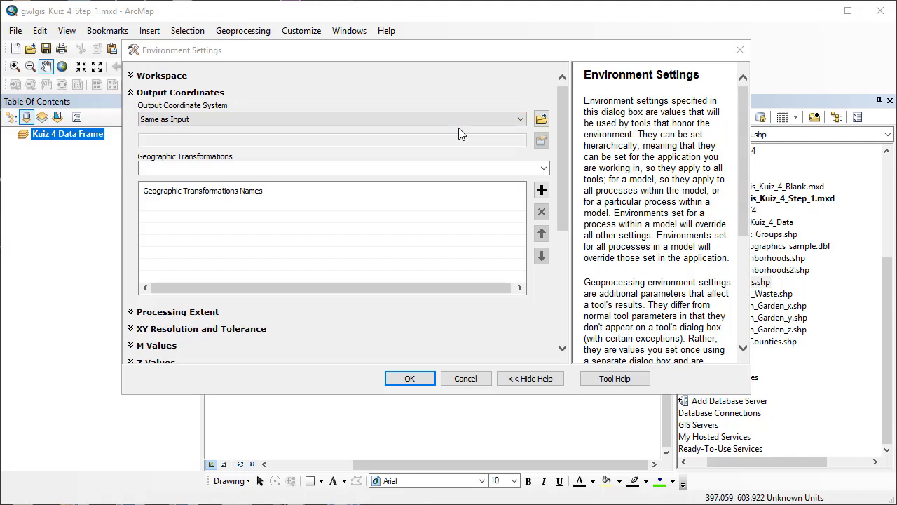
{"action": "left_click", "coordinate": [520, 121]}
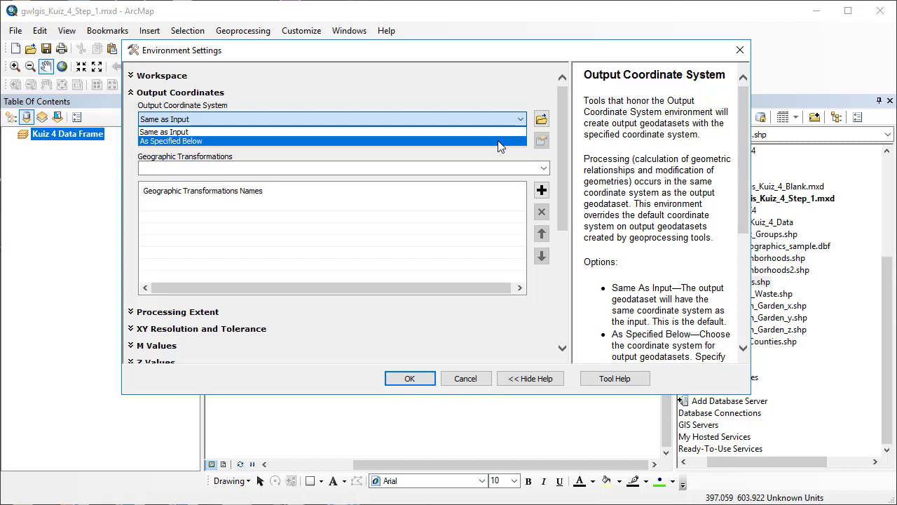
{"action": "left_click", "coordinate": [501, 141]}
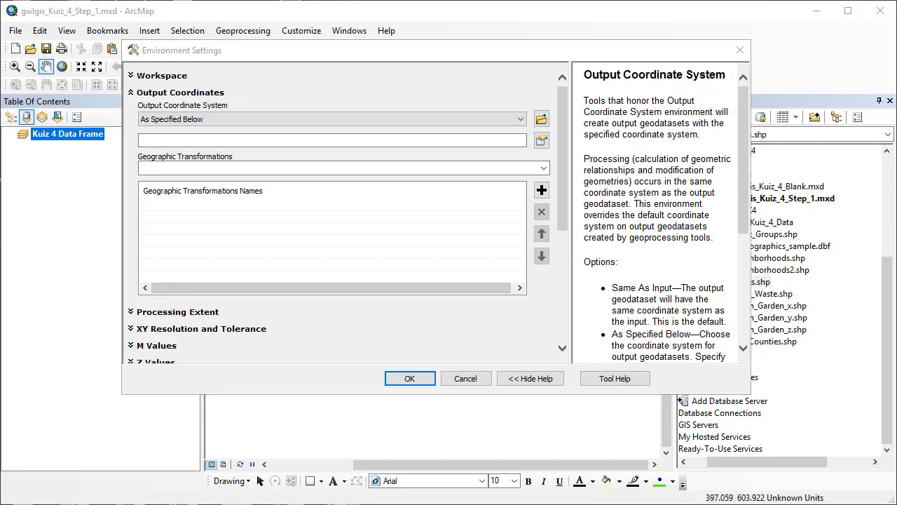
{"action": "left_click", "coordinate": [541, 142]}
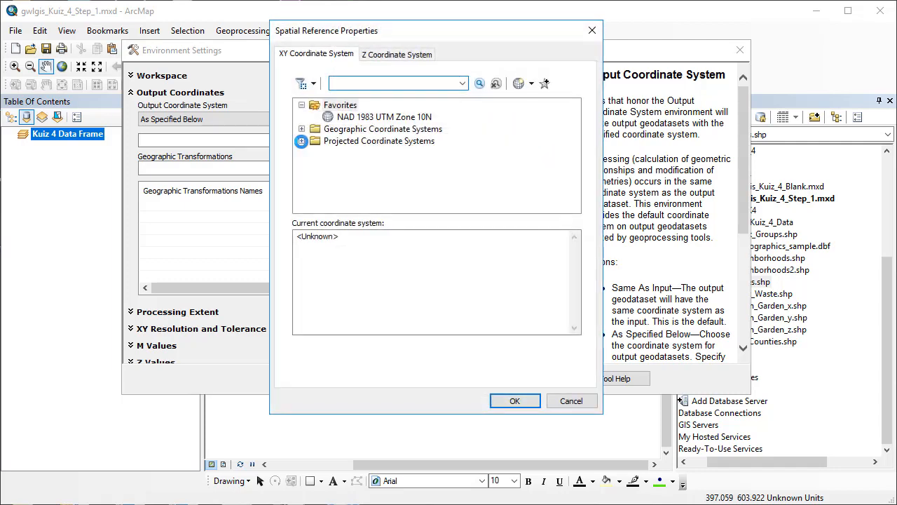
{"action": "left_click", "coordinate": [302, 142]}
{"action": "scroll", "coordinate": [333, 162], "scroll_direction": "down", "scroll_amount": 2}
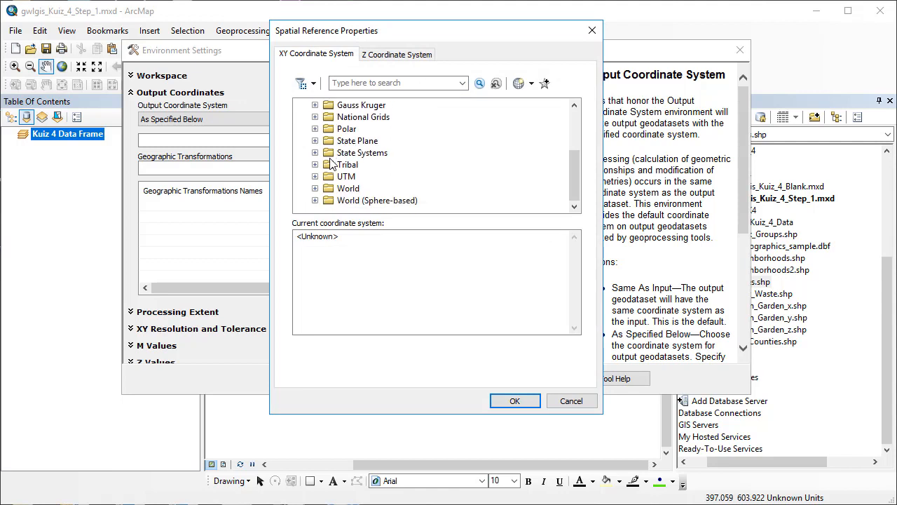
{"action": "left_click", "coordinate": [315, 177]}
{"action": "scroll", "coordinate": [322, 180], "scroll_direction": "down", "scroll_amount": 1}
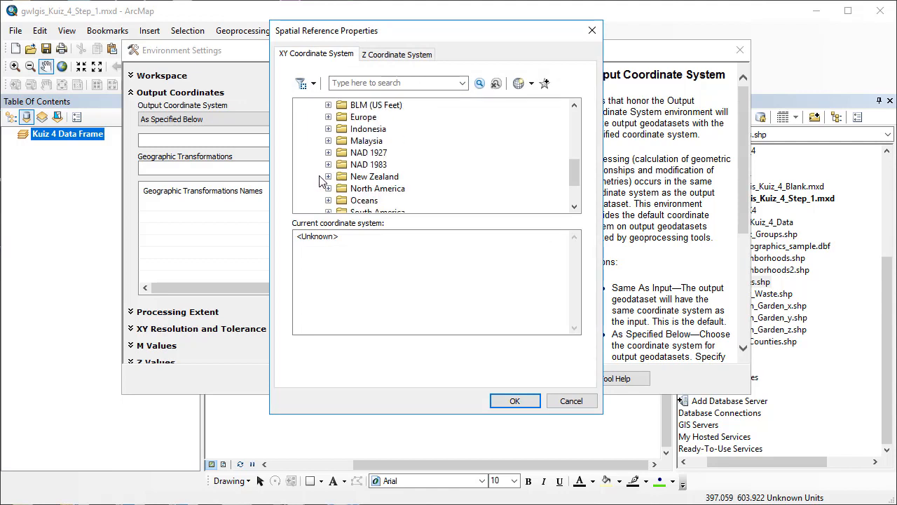
{"action": "left_click", "coordinate": [328, 164]}
{"action": "scroll", "coordinate": [354, 170], "scroll_direction": "down", "scroll_amount": 2}
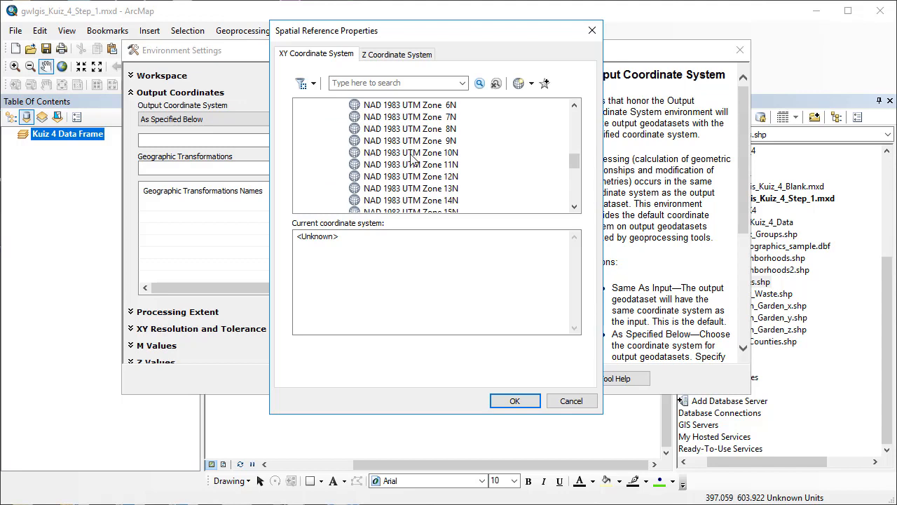
{"action": "left_click", "coordinate": [413, 158]}
{"action": "left_click", "coordinate": [523, 399]}
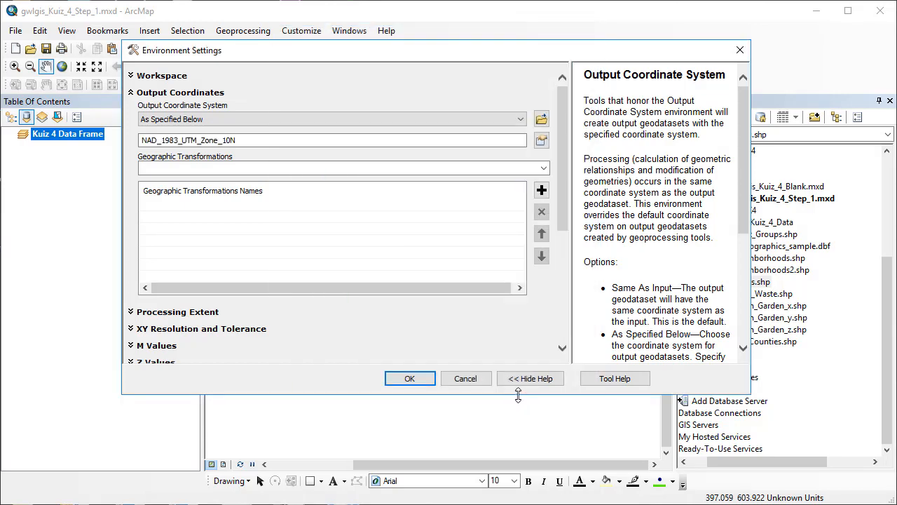
{"action": "left_click", "coordinate": [412, 379]}
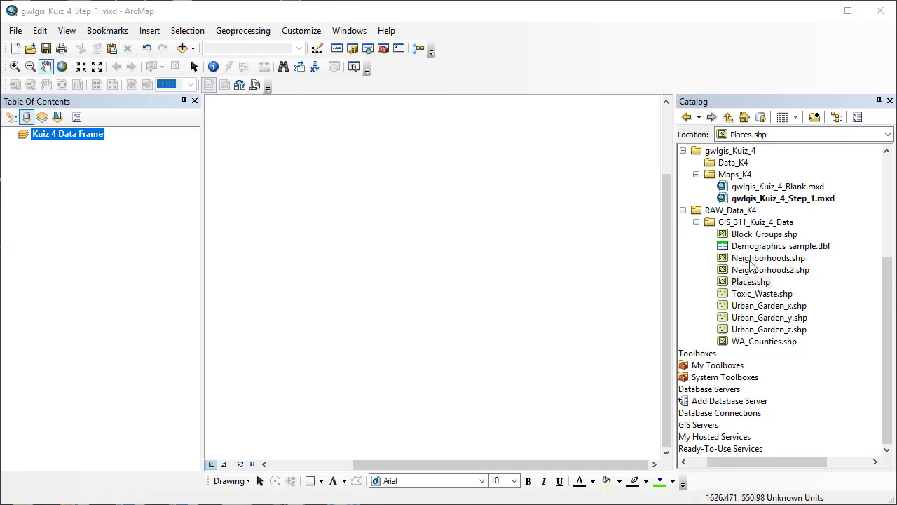
Step: Move Toxic_Waste.shp, Urban_Garden_x.shp and Urban_Garden_z.shp from the GIS_311_Kuiz_4_Data folder into the Data_K4 folder
{"action": "scroll", "coordinate": [750, 266], "scroll_direction": "up", "scroll_amount": 1}
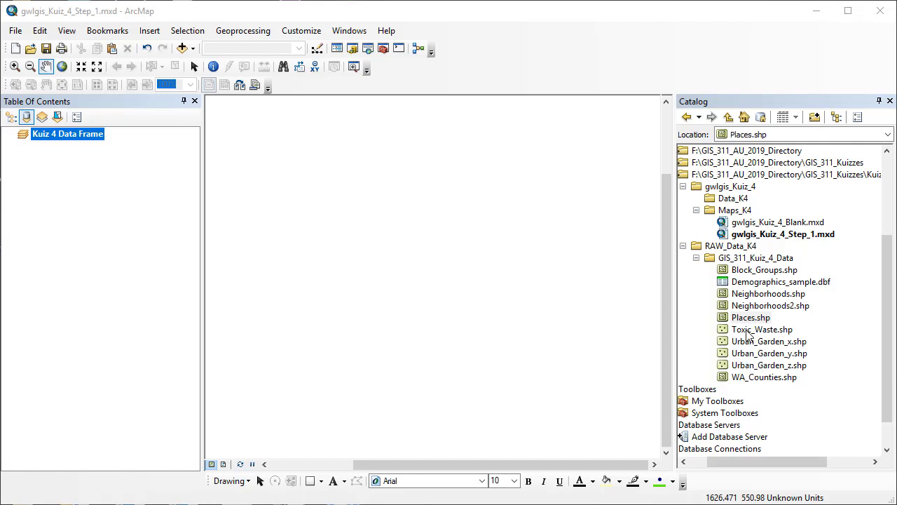
{"action": "left_click_drag", "start_coordinate": [748, 331], "coordinate": [735, 204]}
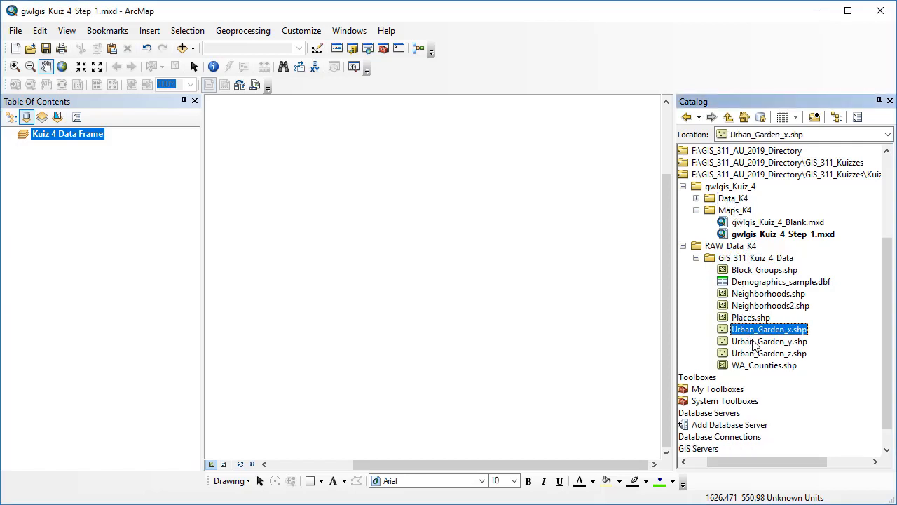
{"action": "left_click_drag", "start_coordinate": [755, 330], "coordinate": [735, 203]}
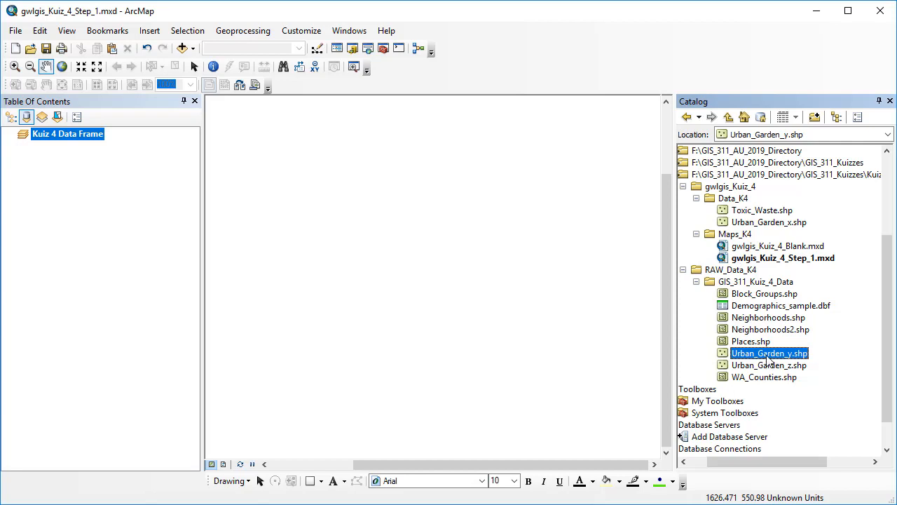
{"action": "left_click_drag", "start_coordinate": [766, 372], "coordinate": [743, 199]}
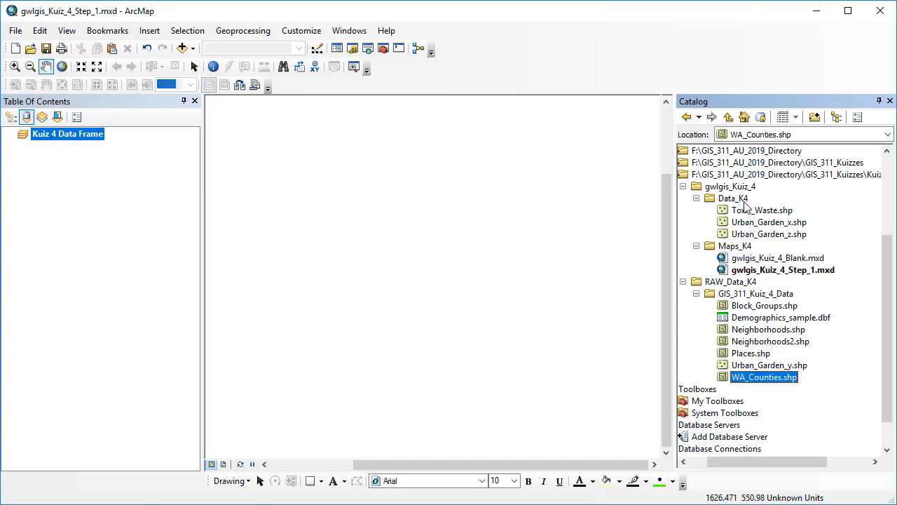
Step: Move Block_Groups.shp, Neighborhoods.shp and Demographics_sample.dbf from the GIS_311_Kuiz_4_Data folder into the Data_K4 folder
{"action": "left_click_drag", "start_coordinate": [752, 308], "coordinate": [736, 199]}
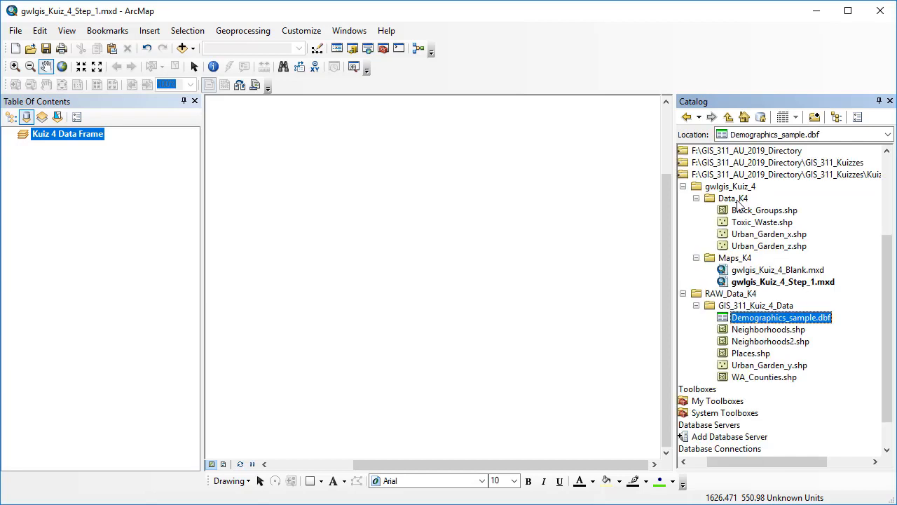
{"action": "left_click_drag", "start_coordinate": [759, 331], "coordinate": [743, 211]}
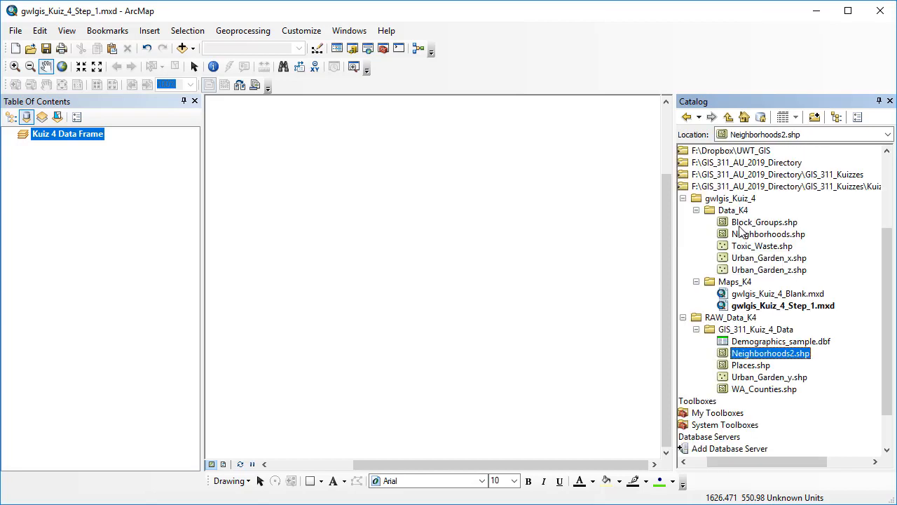
{"action": "left_click", "coordinate": [771, 341]}
{"action": "left_click", "coordinate": [736, 210]}
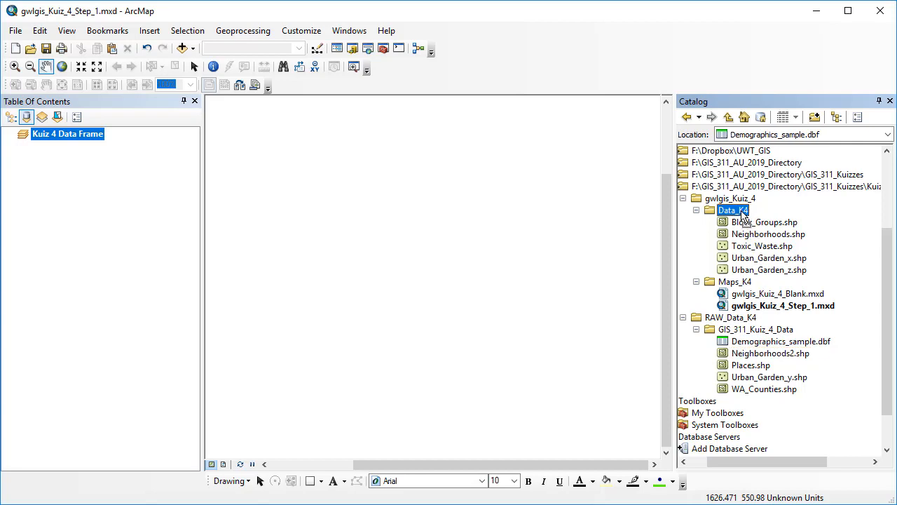
{"action": "left_click_drag", "start_coordinate": [741, 211], "coordinate": [741, 210]}
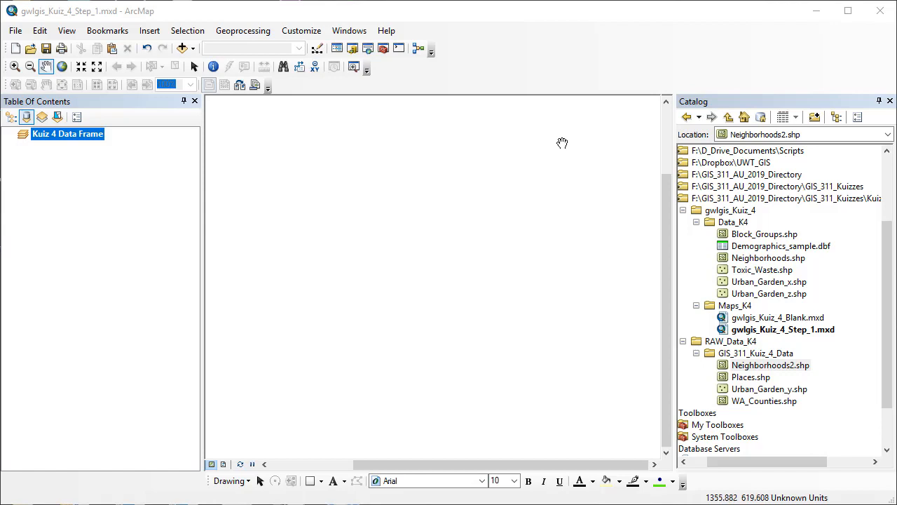
Step: Open the Project tool from the Projections and Transformations toolset of the Data Management Tools
{"action": "left_click", "coordinate": [384, 48]}
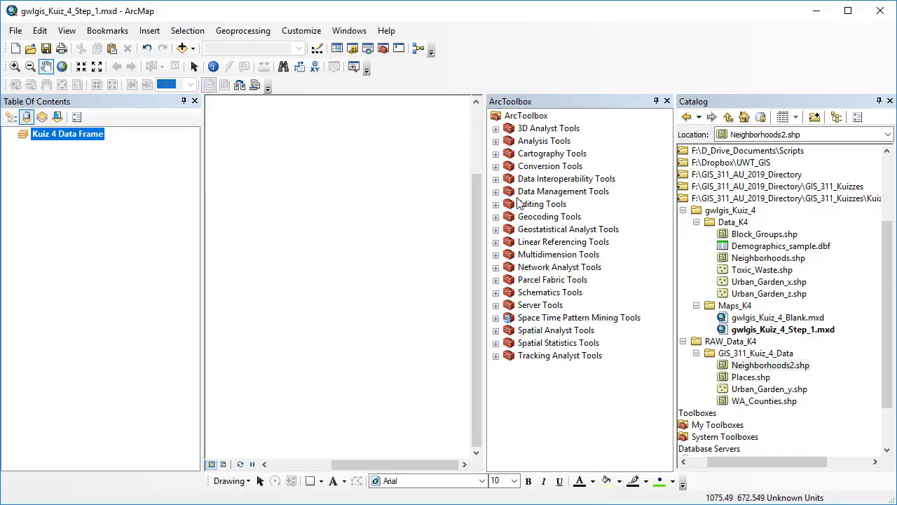
{"action": "left_click", "coordinate": [495, 191]}
{"action": "scroll", "coordinate": [517, 273], "scroll_direction": "down", "scroll_amount": 7}
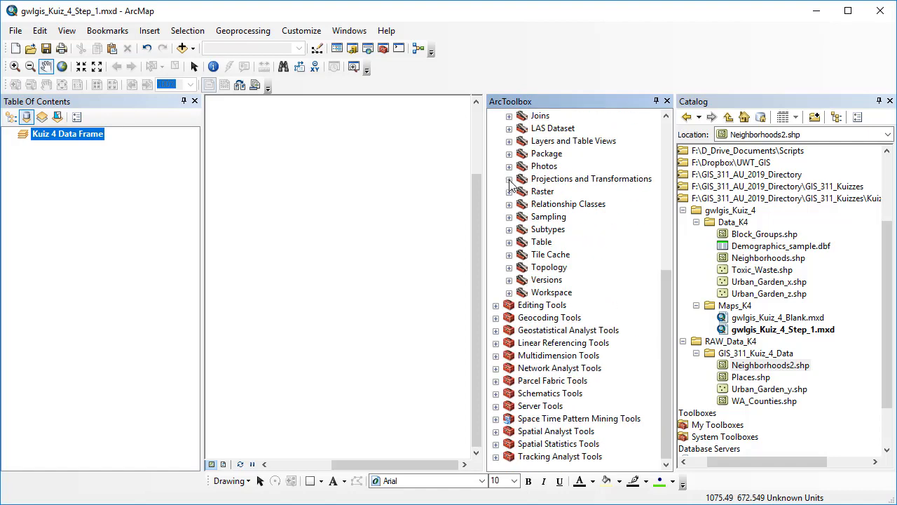
{"action": "left_click", "coordinate": [509, 180]}
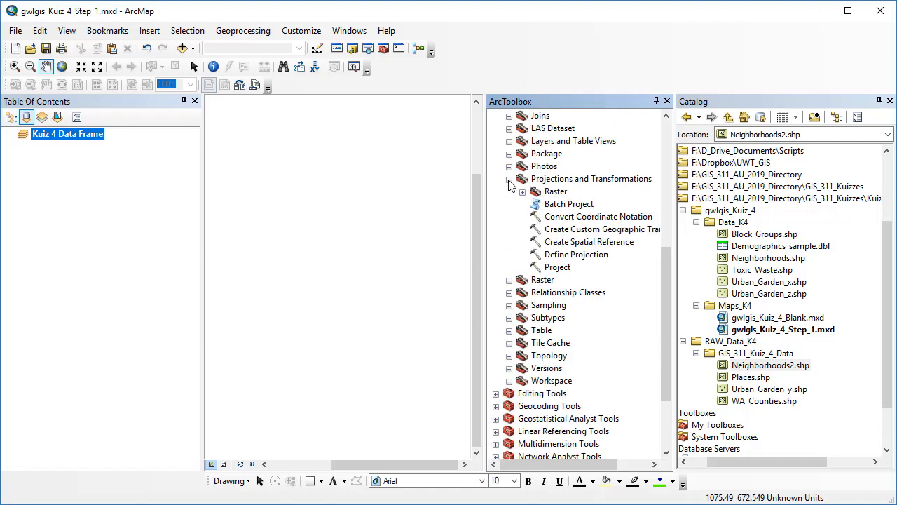
{"action": "double_click", "coordinate": [557, 267]}
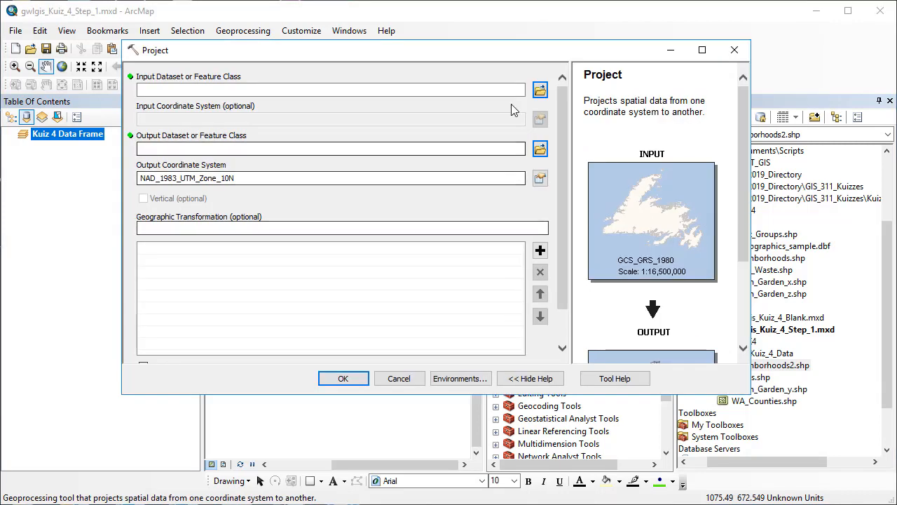
Step: Project WA_Counties.shp from the GIS_311_Kuiz_4_Data folder to NAD_1983_UTM_Zone_10N, with WA_Counties_Project.shp in Data_K4 as output
{"action": "left_click", "coordinate": [539, 90]}
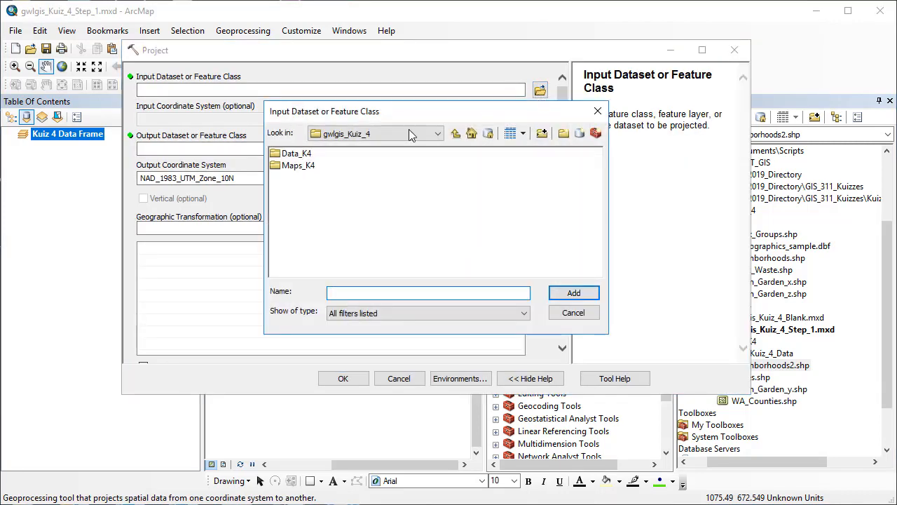
{"action": "left_click", "coordinate": [454, 136]}
{"action": "double_click", "coordinate": [311, 170]}
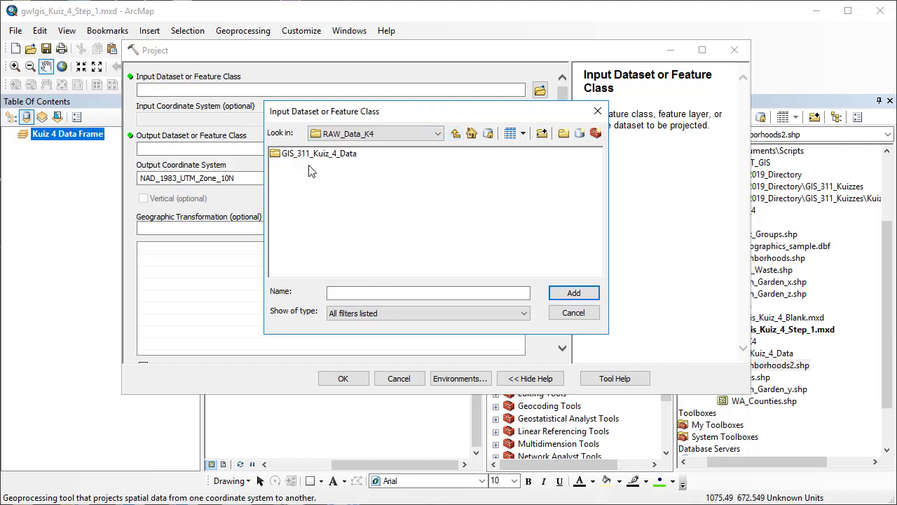
{"action": "double_click", "coordinate": [334, 155]}
{"action": "left_click", "coordinate": [314, 189]}
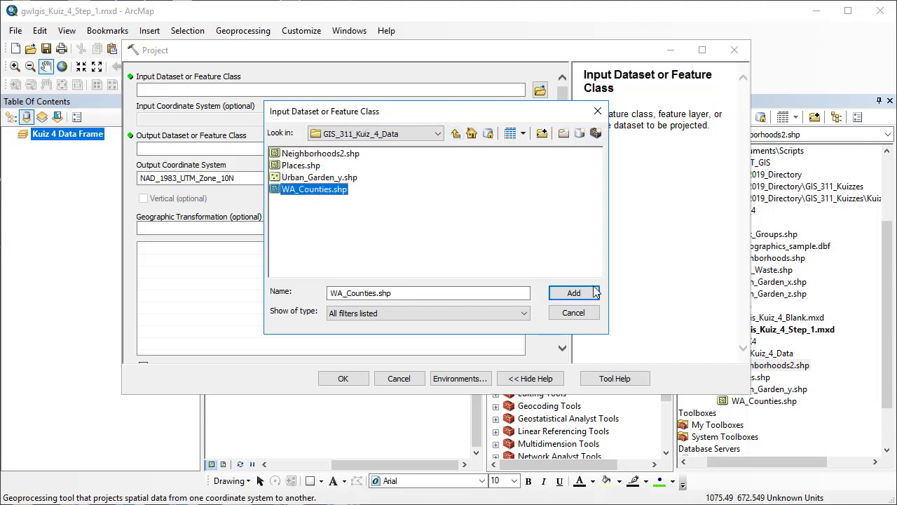
{"action": "left_click", "coordinate": [593, 291]}
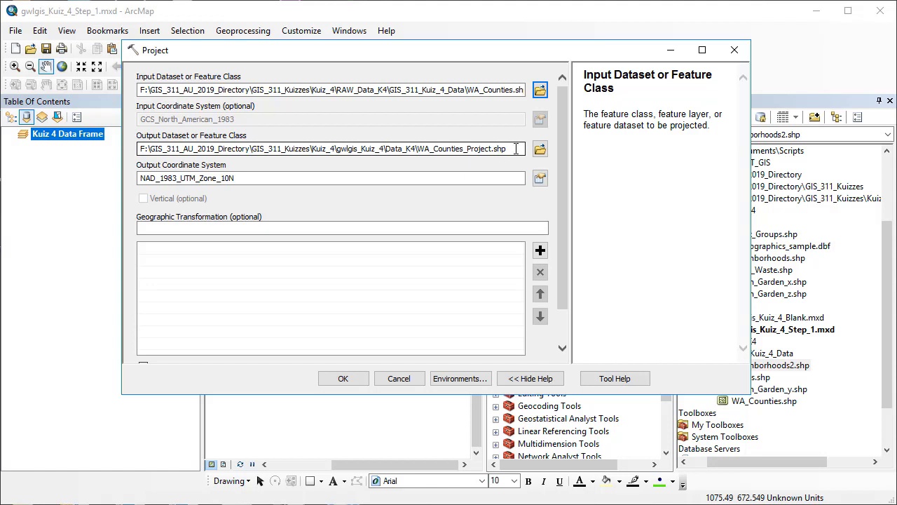
{"action": "left_click", "coordinate": [370, 149]}
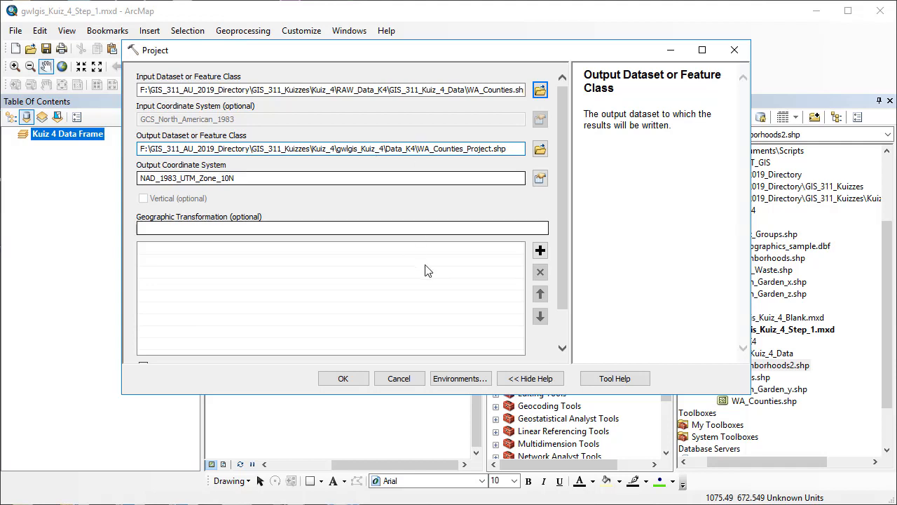
{"action": "left_click", "coordinate": [343, 380]}
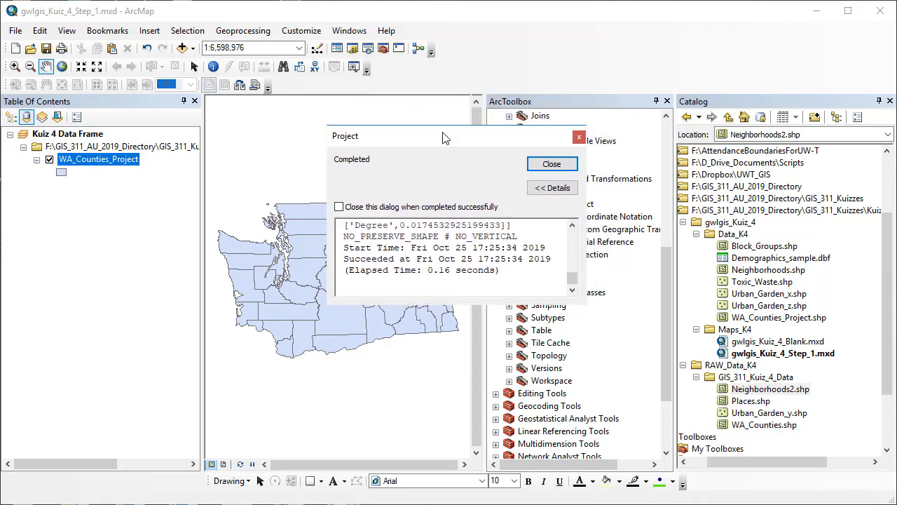
{"action": "left_click", "coordinate": [553, 164]}
Step: Clear the coordinate system of the Kuiz 4 Data Frame and apply the change
{"action": "left_click", "coordinate": [66, 135]}
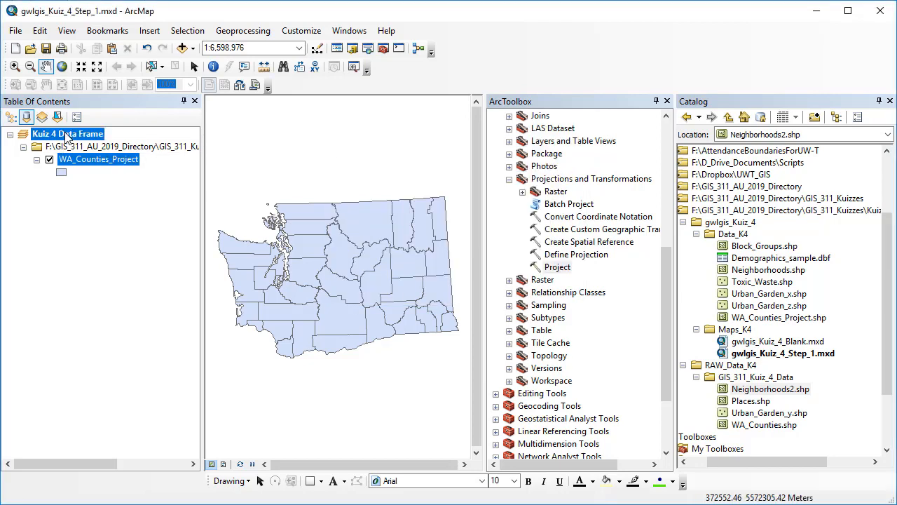
{"action": "right_click", "coordinate": [67, 134]}
{"action": "left_click", "coordinate": [120, 437]}
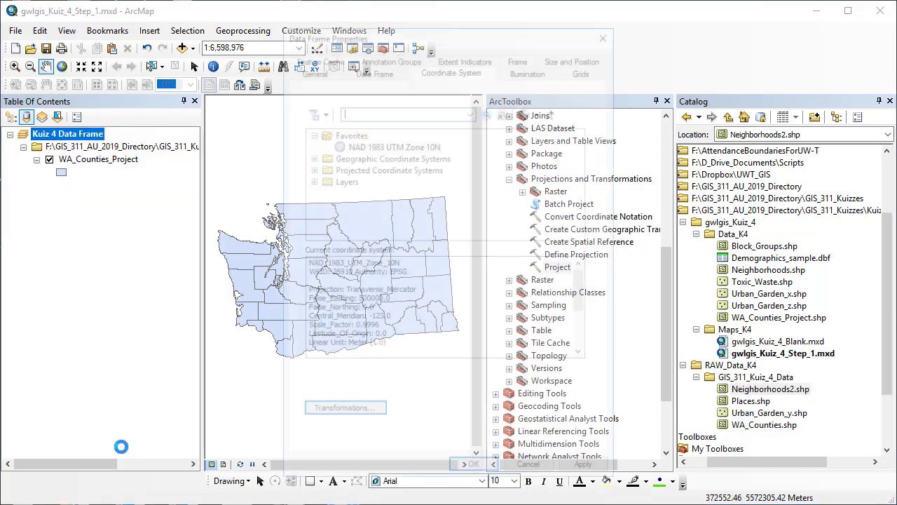
{"action": "left_click", "coordinate": [539, 110]}
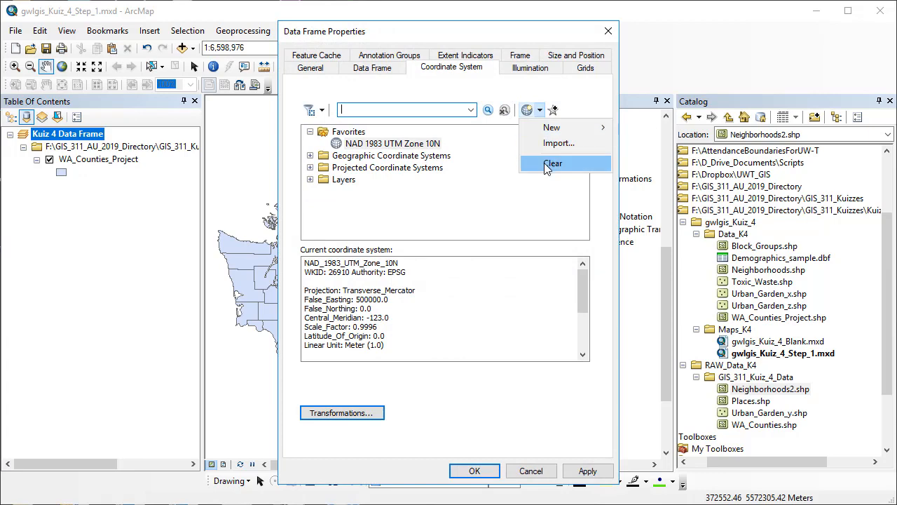
{"action": "left_click", "coordinate": [552, 164]}
{"action": "left_click", "coordinate": [586, 470]}
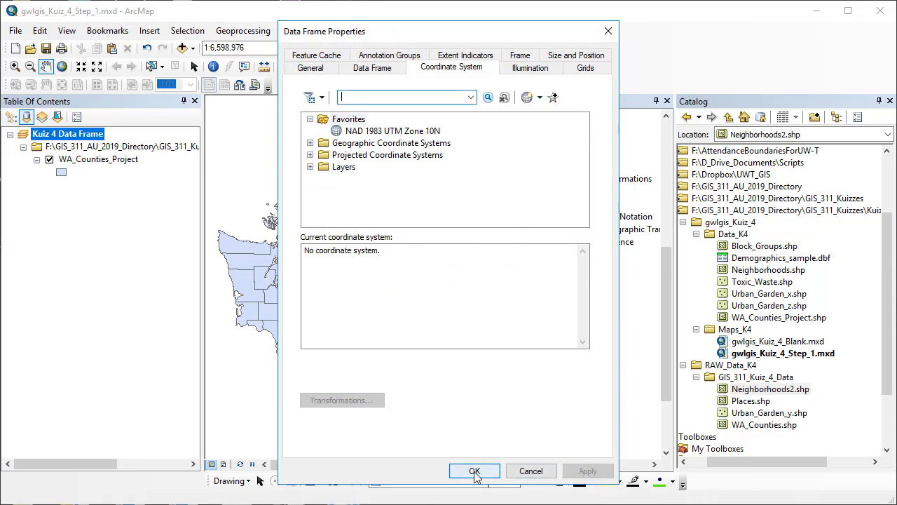
{"action": "left_click", "coordinate": [474, 471]}
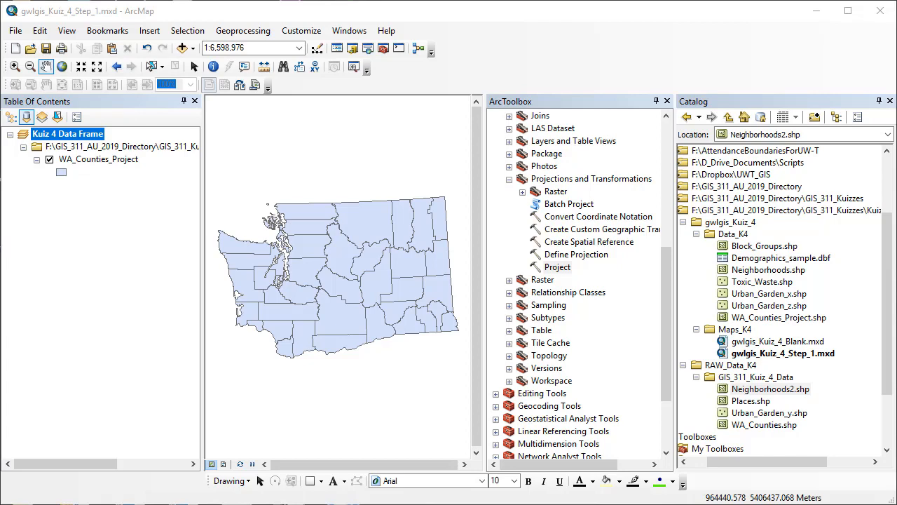
Step: Project Urban_Garden_y.shp from GIS_311_Kuiz_4_Data to NAD_1983_UTM_Zone_10N, naming the output in Data_K4 Urban_Garden_y_Proj.shp
{"action": "double_click", "coordinate": [557, 267]}
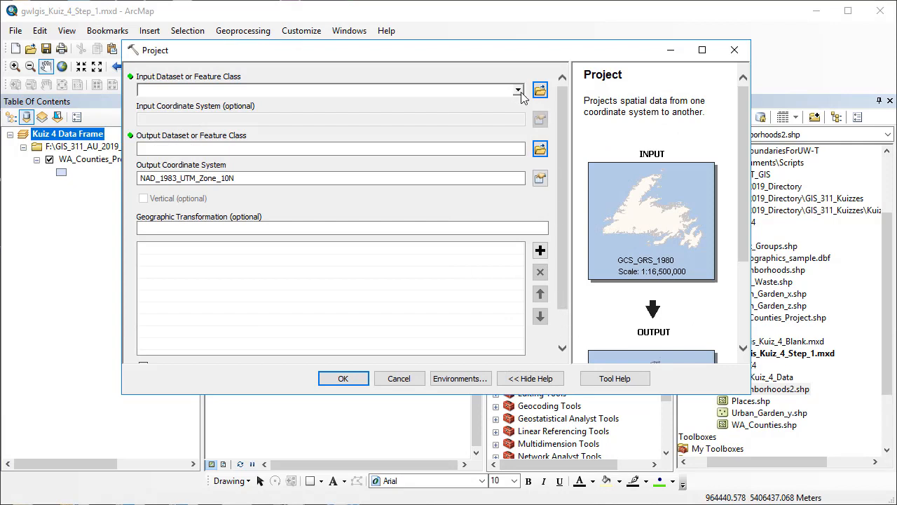
{"action": "left_click", "coordinate": [540, 90]}
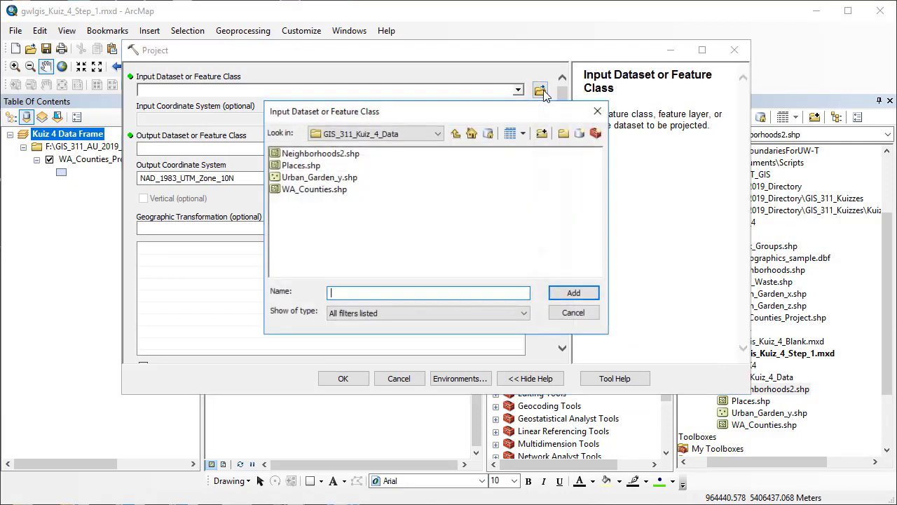
{"action": "left_click", "coordinate": [330, 181]}
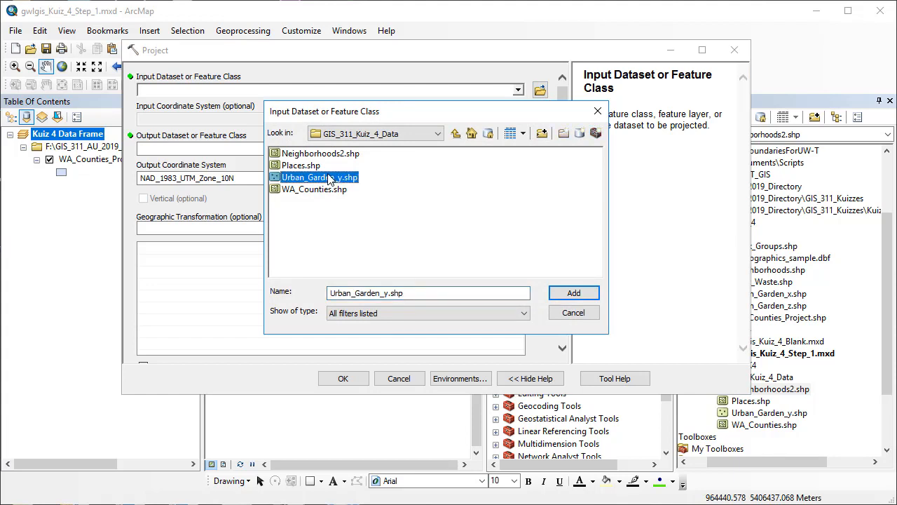
{"action": "left_click", "coordinate": [574, 293]}
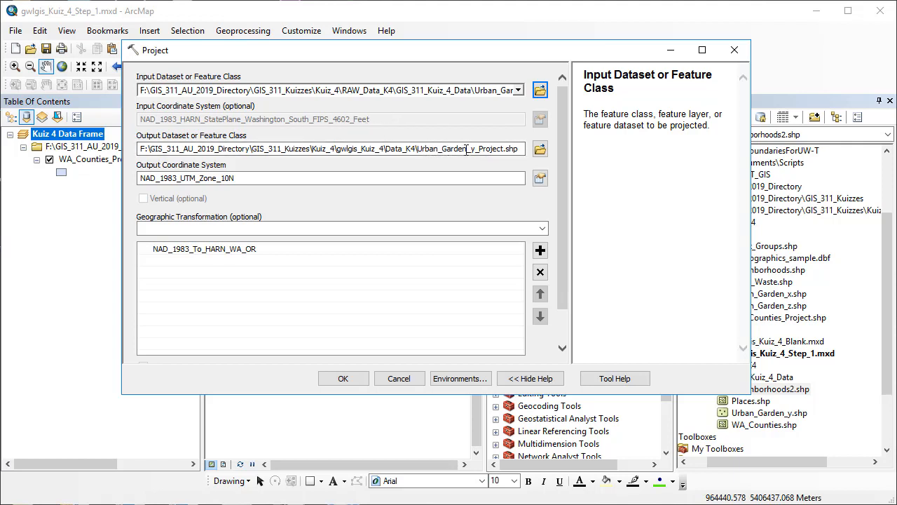
{"action": "left_click", "coordinate": [503, 149]}
{"action": "key", "text": "BackSpace"}
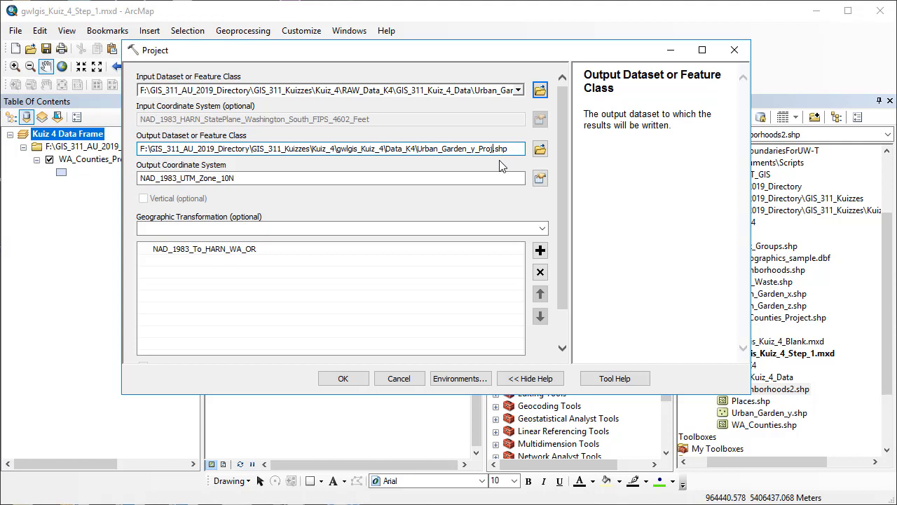
{"action": "left_click", "coordinate": [244, 177]}
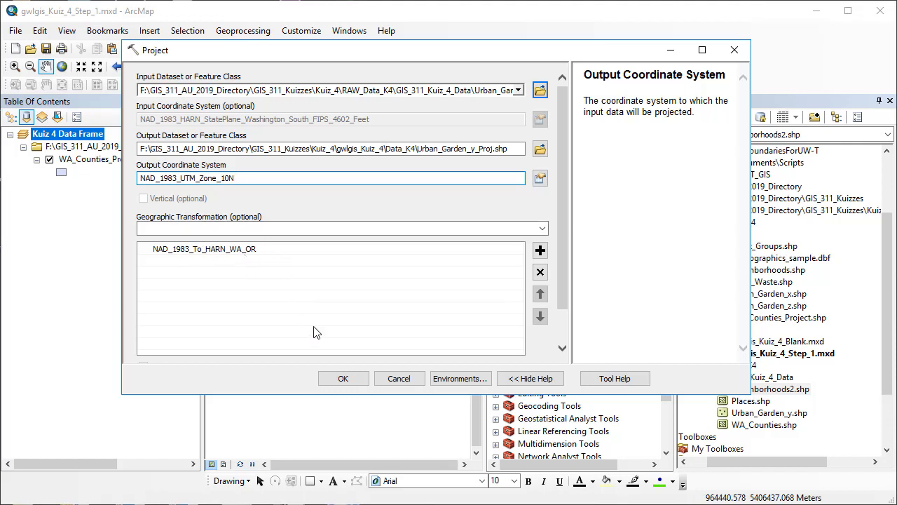
{"action": "left_click", "coordinate": [343, 379]}
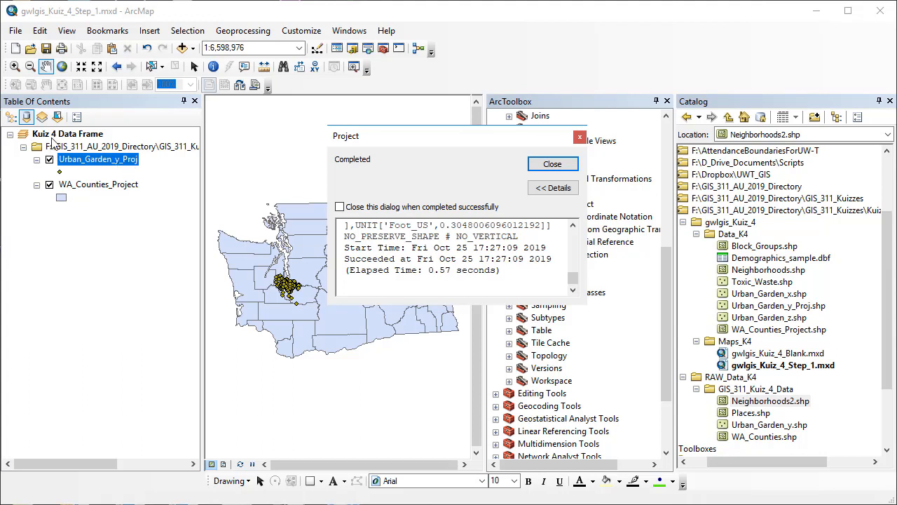
{"action": "left_click", "coordinate": [560, 165]}
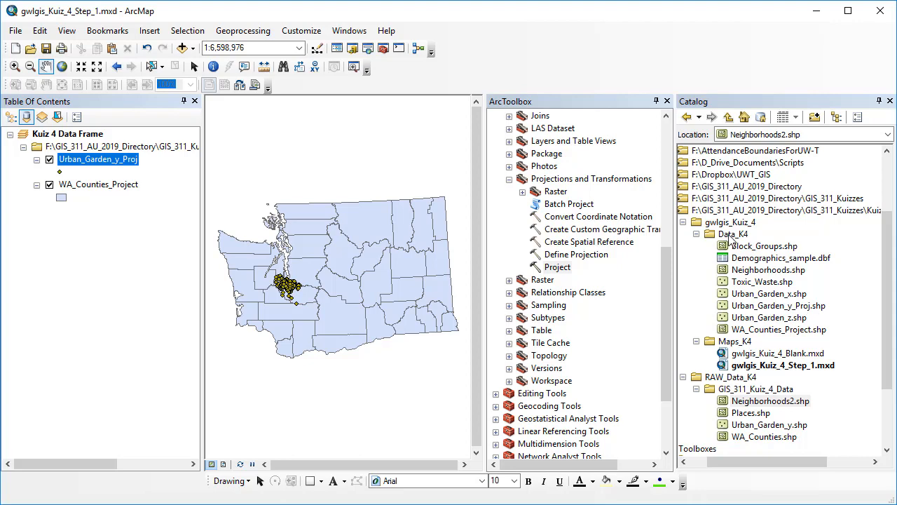
Step: Clear the Kuiz 4 Data Frame's coordinate system again after projecting the urban garden points
{"action": "right_click", "coordinate": [85, 134]}
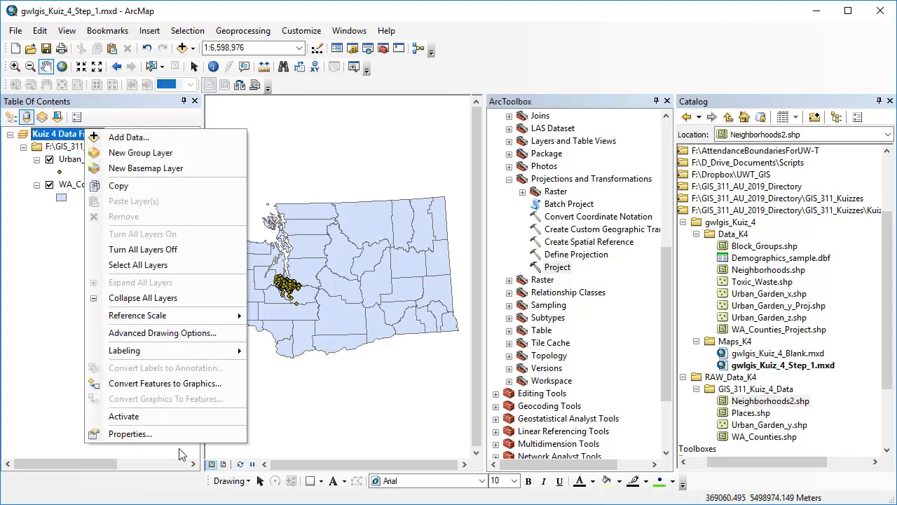
{"action": "left_click", "coordinate": [172, 432]}
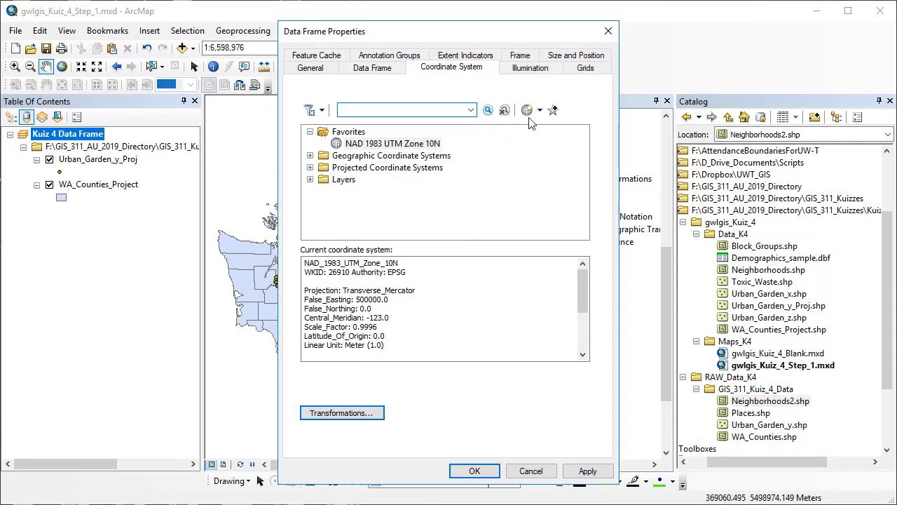
{"action": "left_click", "coordinate": [540, 110]}
{"action": "left_click", "coordinate": [548, 162]}
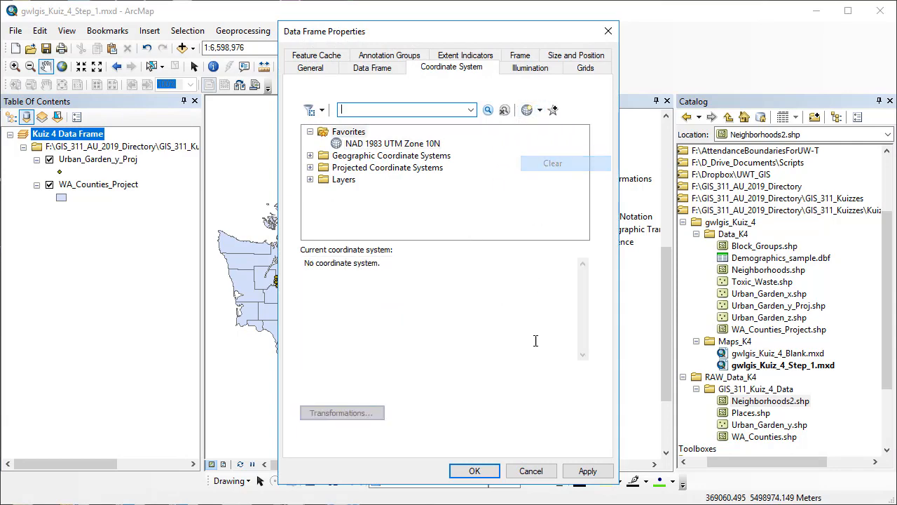
{"action": "left_click", "coordinate": [592, 471]}
{"action": "left_click", "coordinate": [474, 470]}
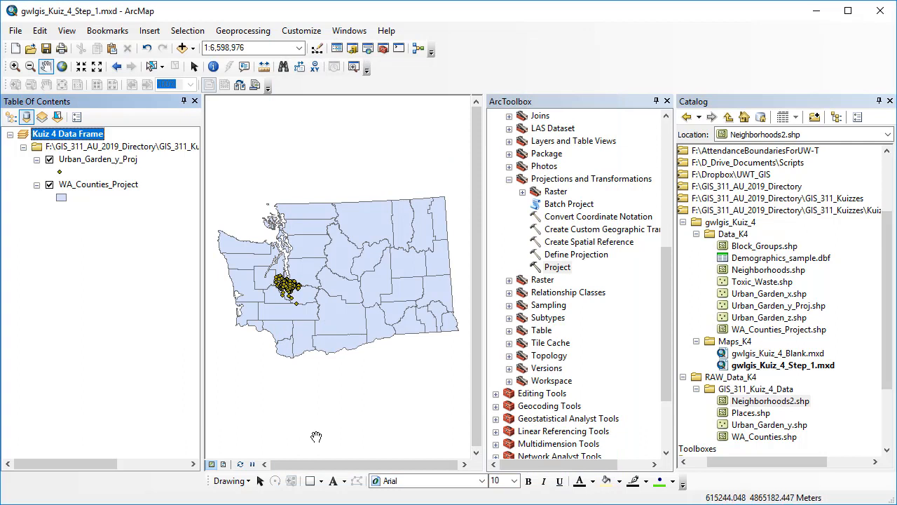
{"action": "right_click", "coordinate": [838, 46]}
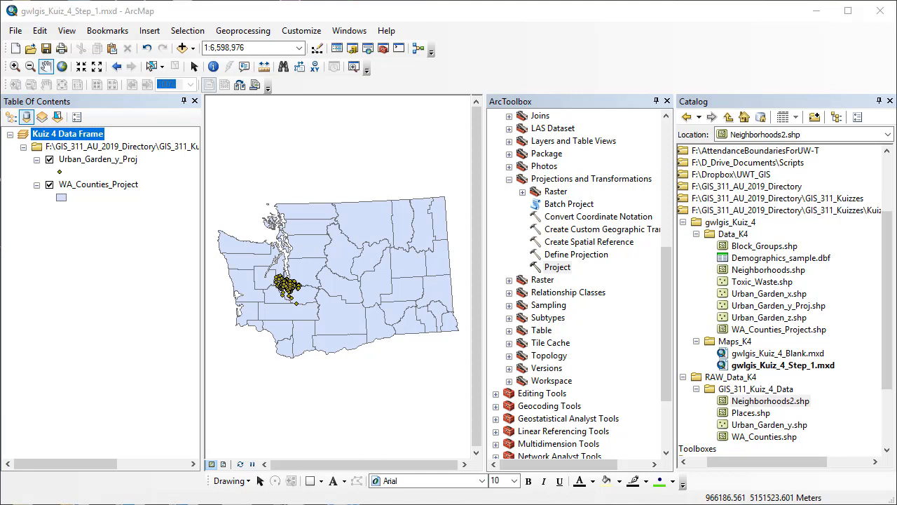
Step: Project Neighborhoods2.shp from GIS_311_Kuiz_4_Data to NAD_1983_UTM_Zone_10N, naming the output in Data_K4 Neighborhoods2_Proj.shp
{"action": "double_click", "coordinate": [557, 269]}
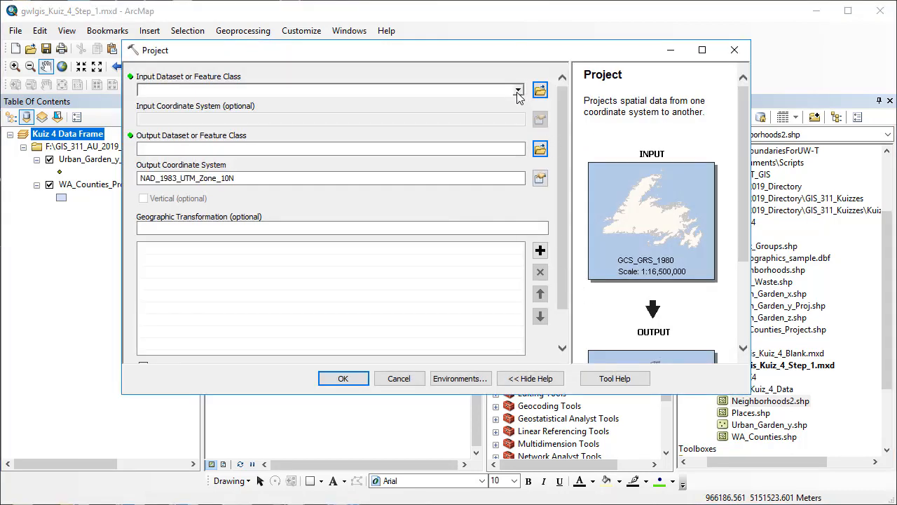
{"action": "left_click", "coordinate": [540, 91]}
{"action": "left_click", "coordinate": [316, 155]}
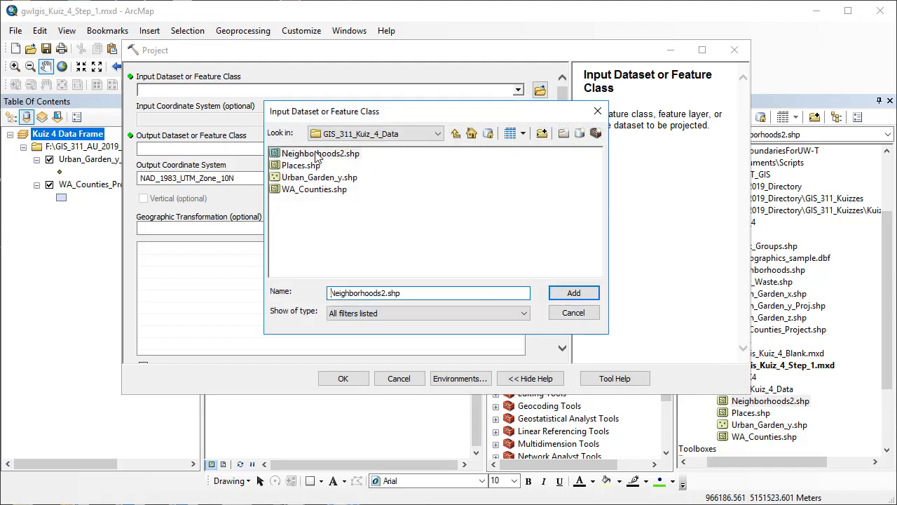
{"action": "left_click", "coordinate": [574, 293]}
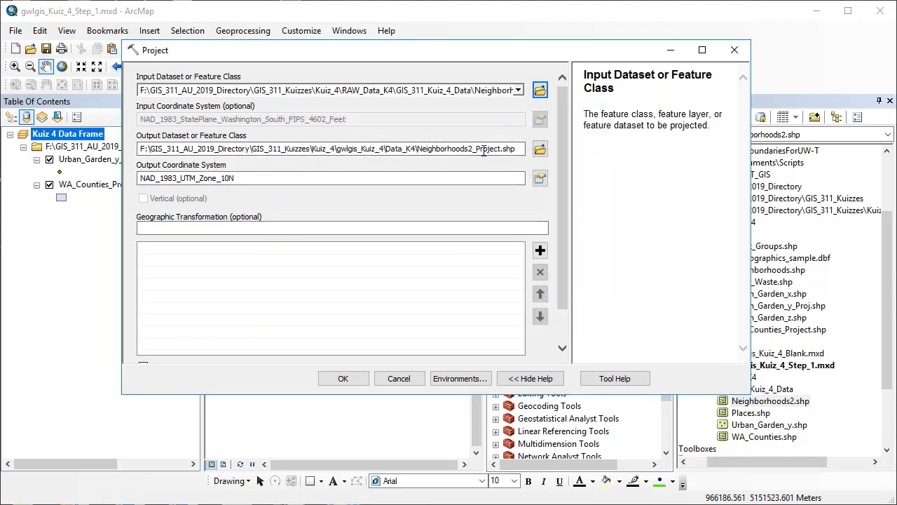
{"action": "left_click_drag", "start_coordinate": [502, 148], "coordinate": [494, 149]}
{"action": "key", "text": "BackSpace"}
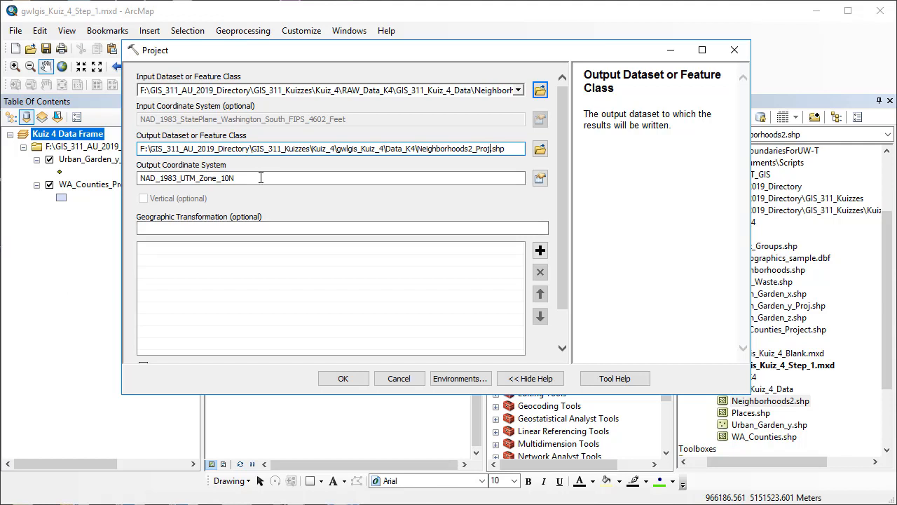
{"action": "left_click", "coordinate": [416, 148]}
{"action": "left_click_drag", "start_coordinate": [416, 149], "coordinate": [209, 152]}
{"action": "left_click", "coordinate": [263, 153]}
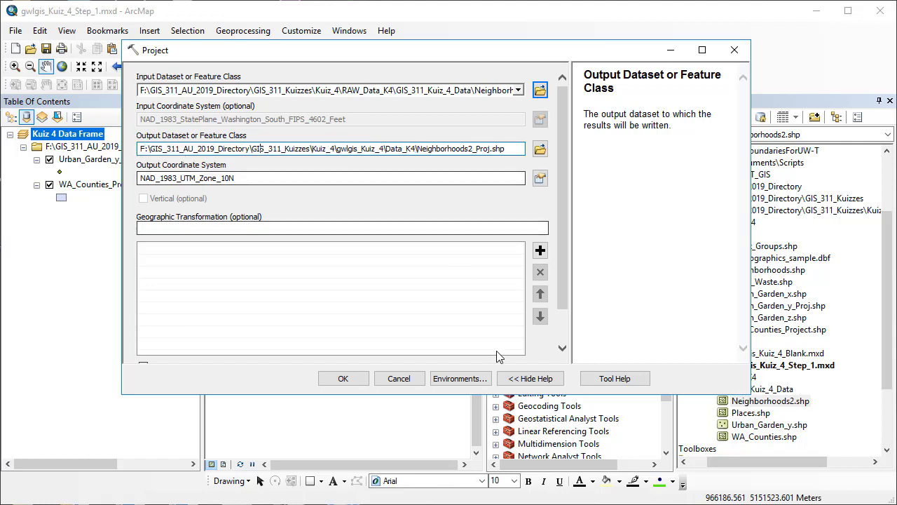
{"action": "left_click", "coordinate": [343, 380]}
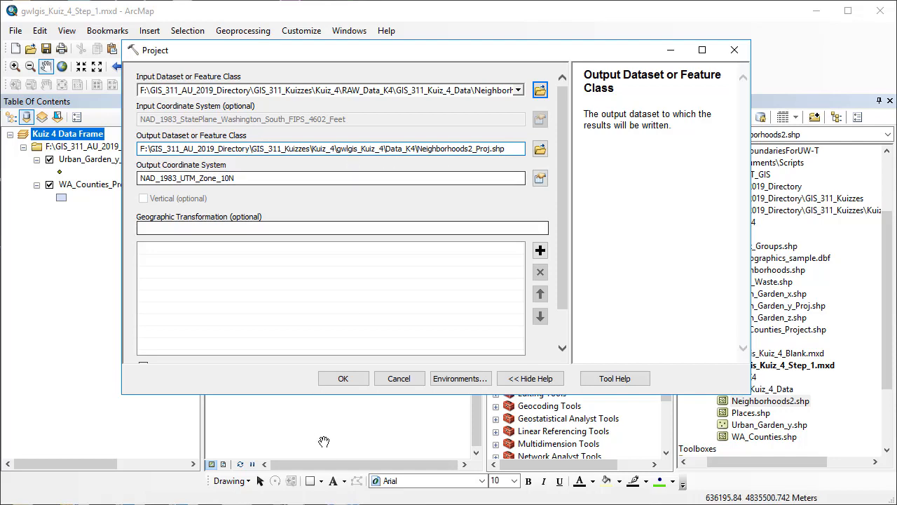
{"action": "left_click", "coordinate": [343, 379]}
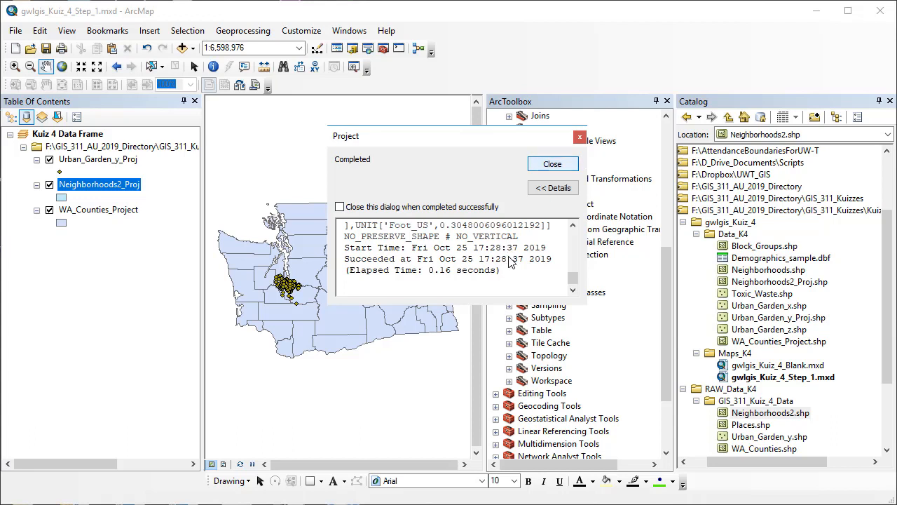
Step: Clear the Kuiz 4 Data Frame's coordinate system and apply the change after projecting the neighborhoods
{"action": "left_click", "coordinate": [554, 164]}
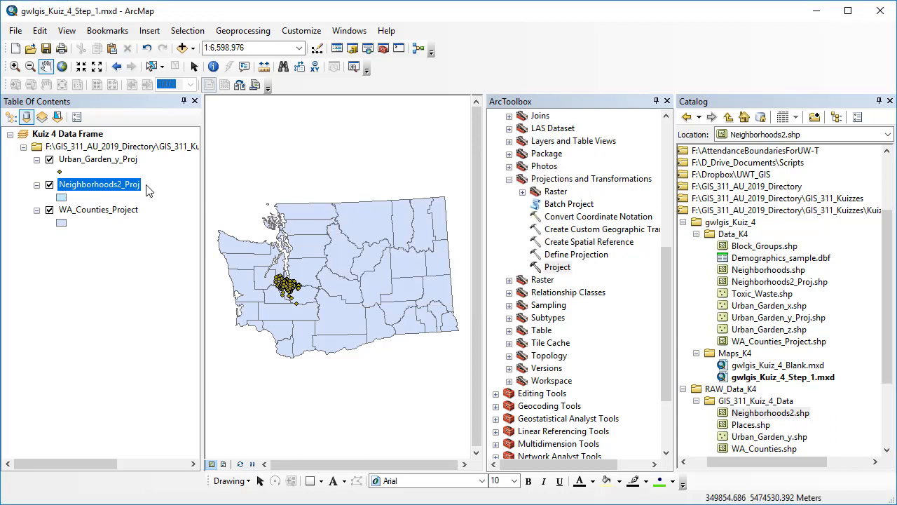
{"action": "right_click", "coordinate": [89, 138]}
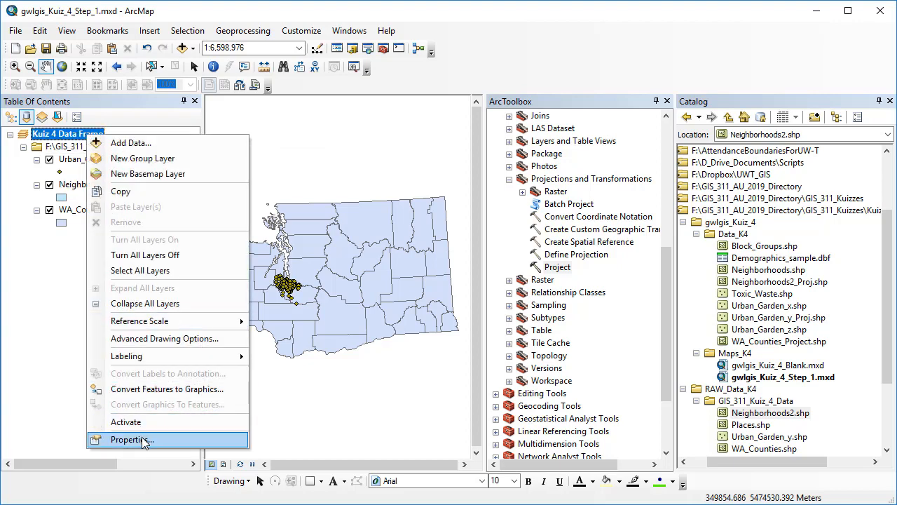
{"action": "left_click", "coordinate": [143, 439]}
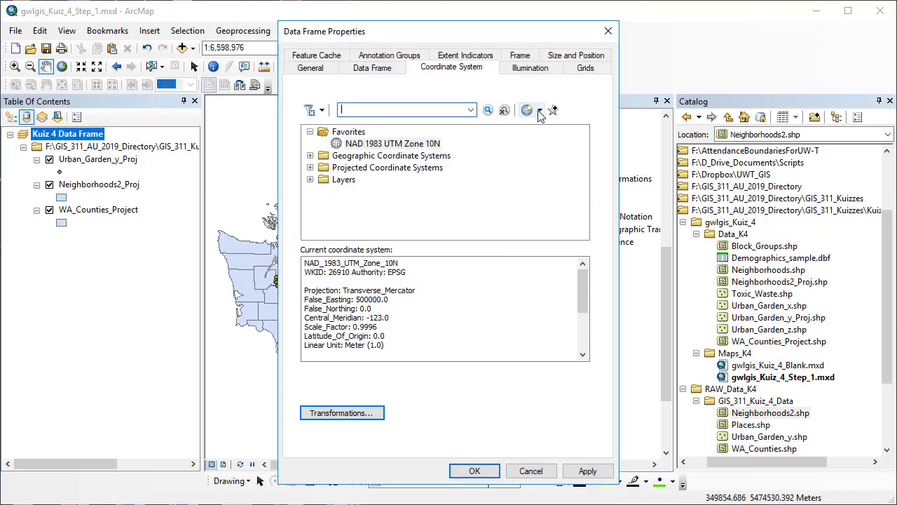
{"action": "left_click", "coordinate": [539, 112]}
{"action": "left_click", "coordinate": [550, 163]}
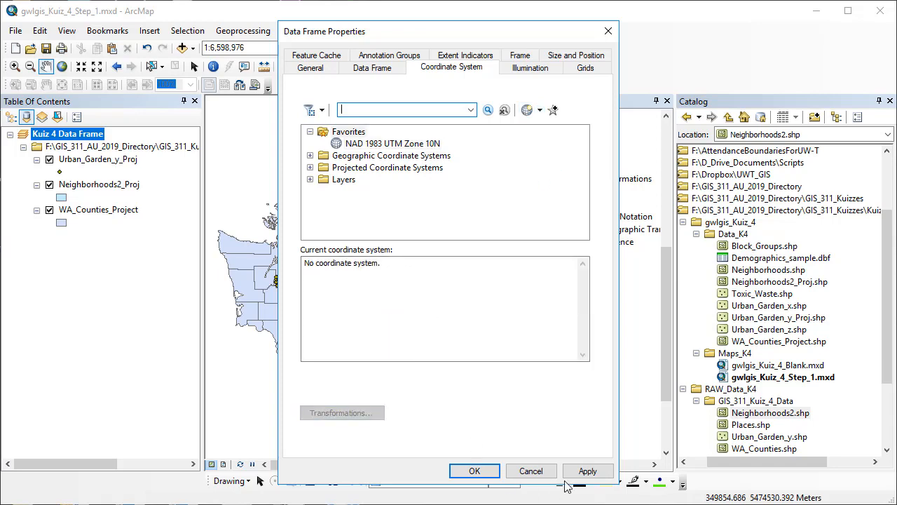
{"action": "left_click", "coordinate": [587, 470]}
{"action": "left_click", "coordinate": [472, 471]}
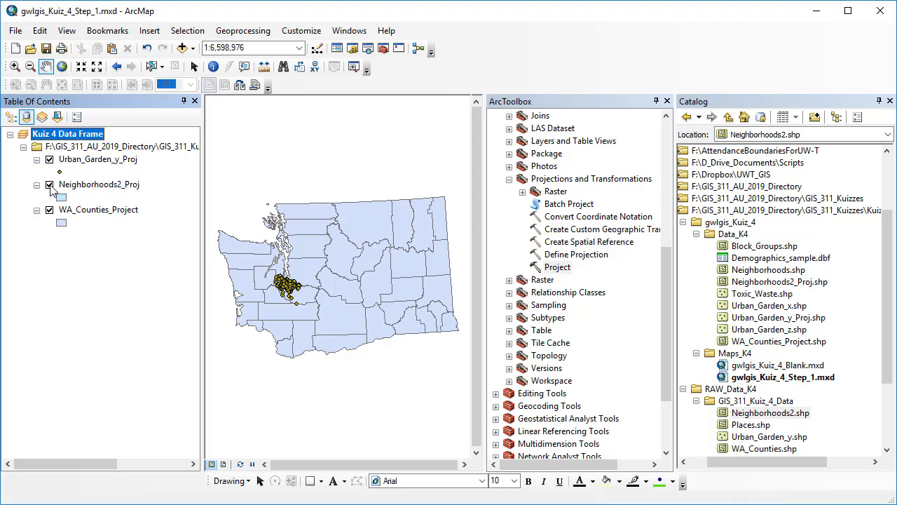
Step: Zoom the map to the Neighborhoods2_Proj layer to check it against the urban garden points and counties
{"action": "left_click", "coordinate": [78, 189]}
{"action": "right_click", "coordinate": [79, 189]}
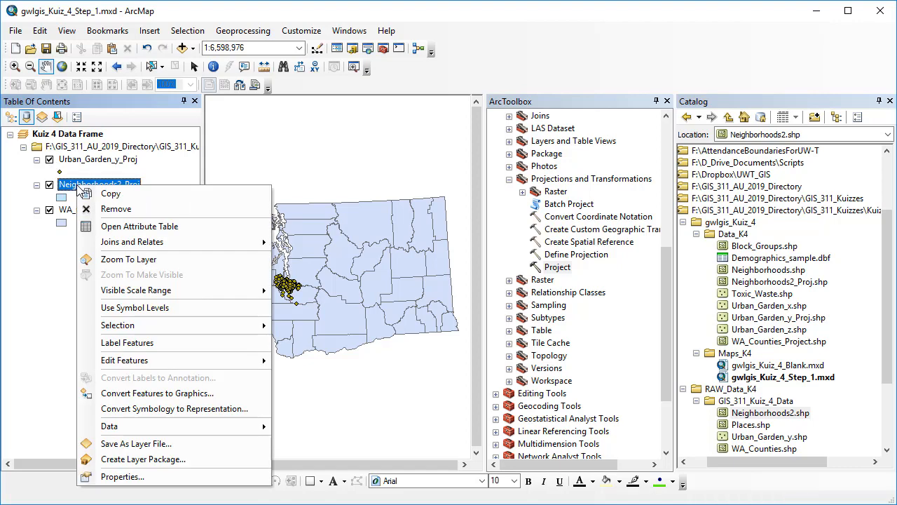
{"action": "left_click", "coordinate": [123, 261]}
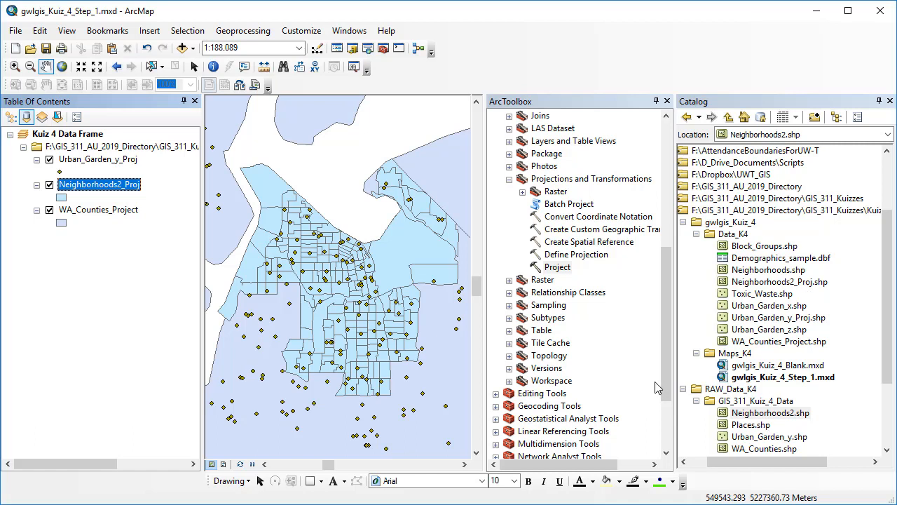
Step: Check the XY coordinate system in the properties of Places.shp in GIS_311_Kuiz_4_Data without changing anything
{"action": "right_click", "coordinate": [747, 428]}
{"action": "left_click", "coordinate": [778, 415]}
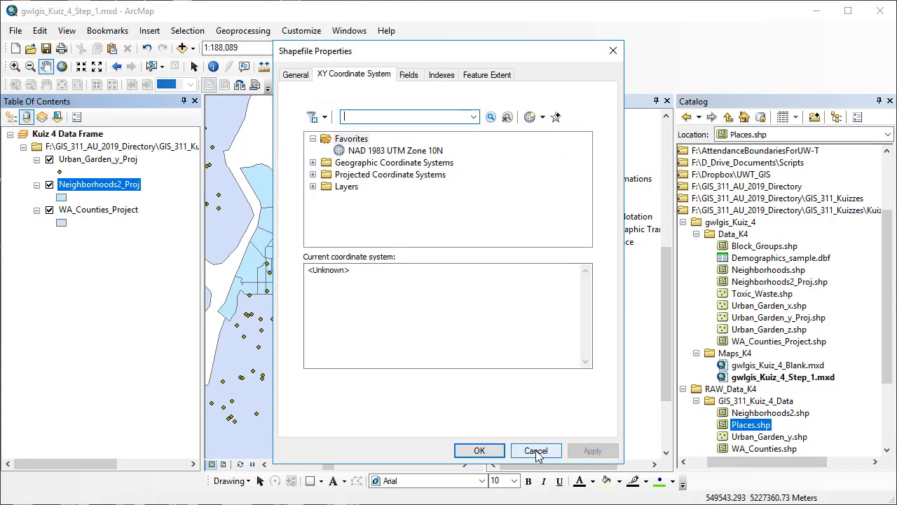
{"action": "left_click", "coordinate": [535, 449]}
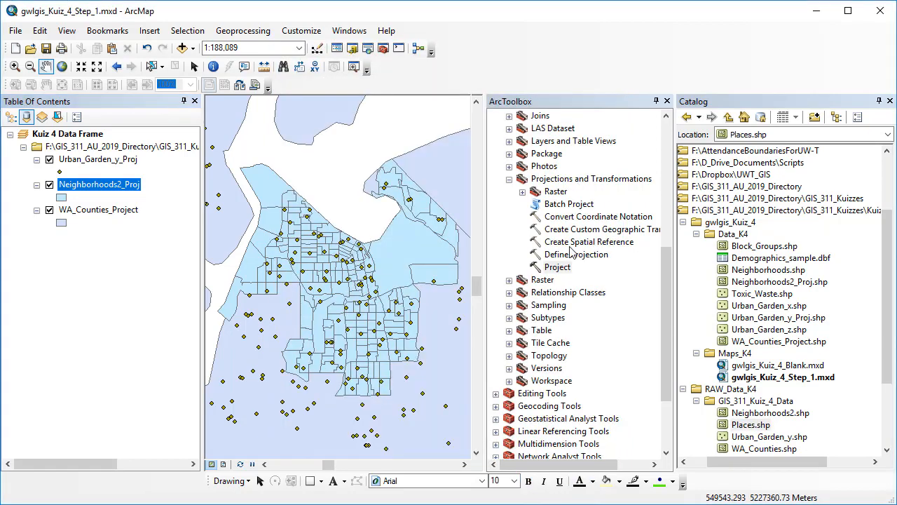
Step: Set up the Define Projection tool with Places.shp from GIS_311_Kuiz_4_Data as the input dataset
{"action": "double_click", "coordinate": [579, 257]}
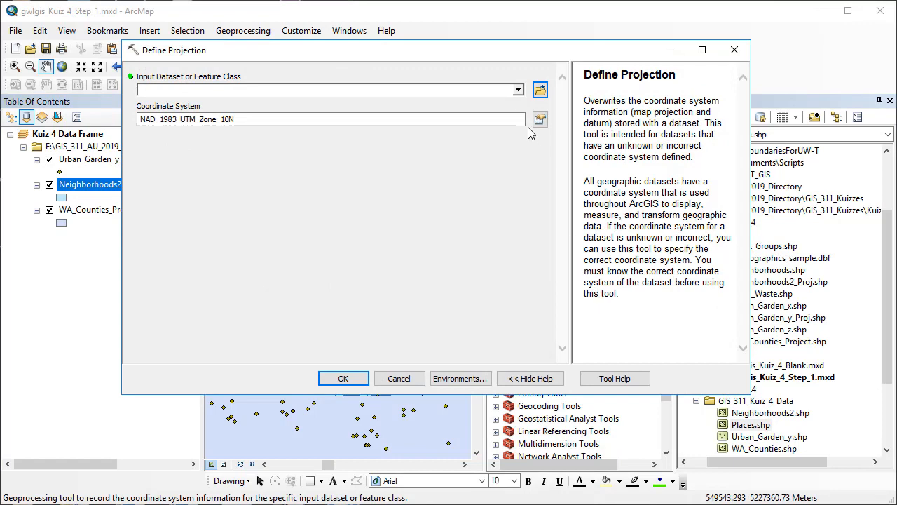
{"action": "left_click", "coordinate": [540, 90]}
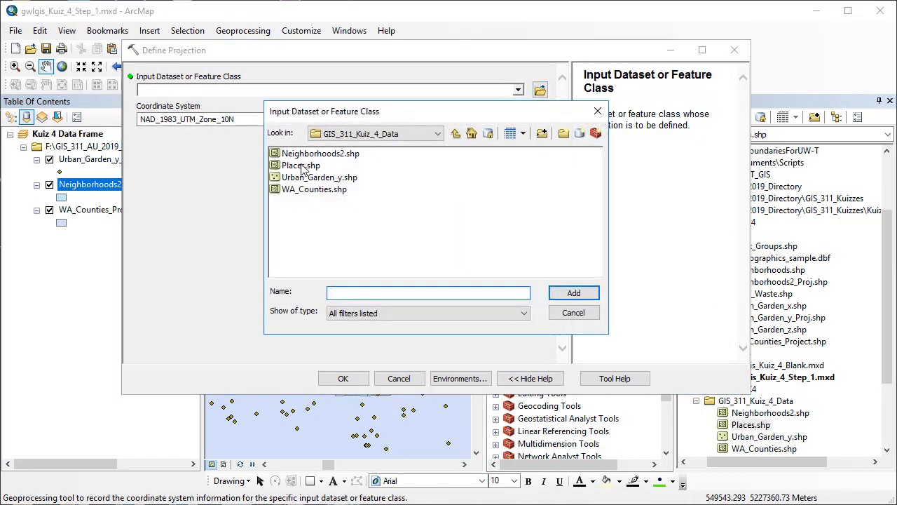
{"action": "left_click", "coordinate": [301, 167]}
{"action": "left_click", "coordinate": [569, 293]}
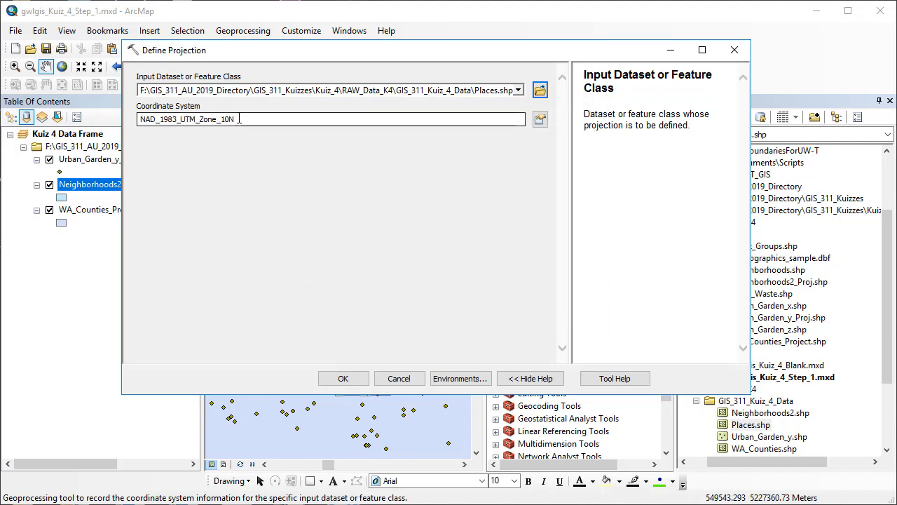
{"action": "left_click_drag", "start_coordinate": [239, 119], "coordinate": [123, 118]}
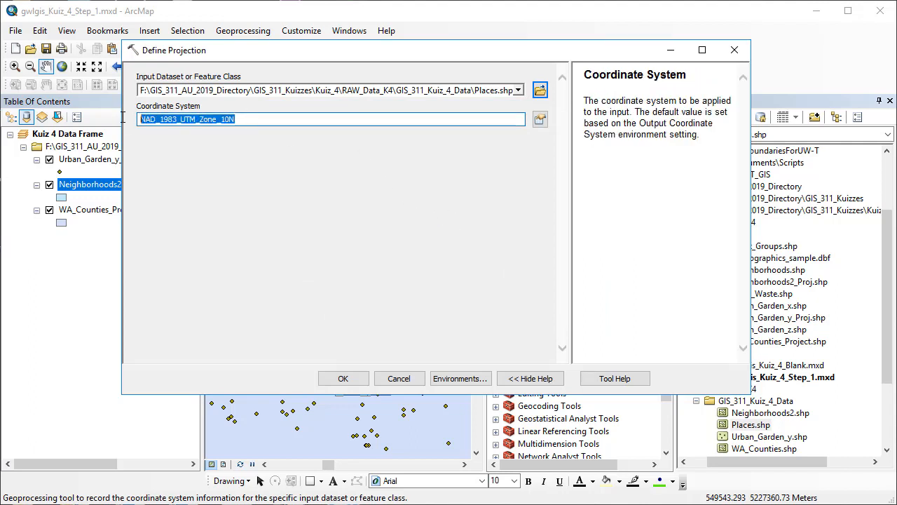
{"action": "left_click", "coordinate": [238, 119]}
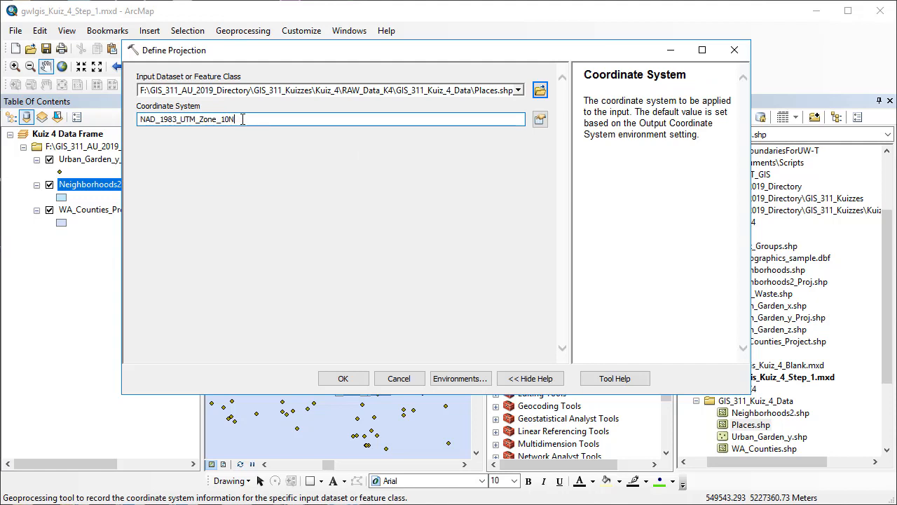
{"action": "left_click_drag", "start_coordinate": [242, 119], "coordinate": [146, 117]}
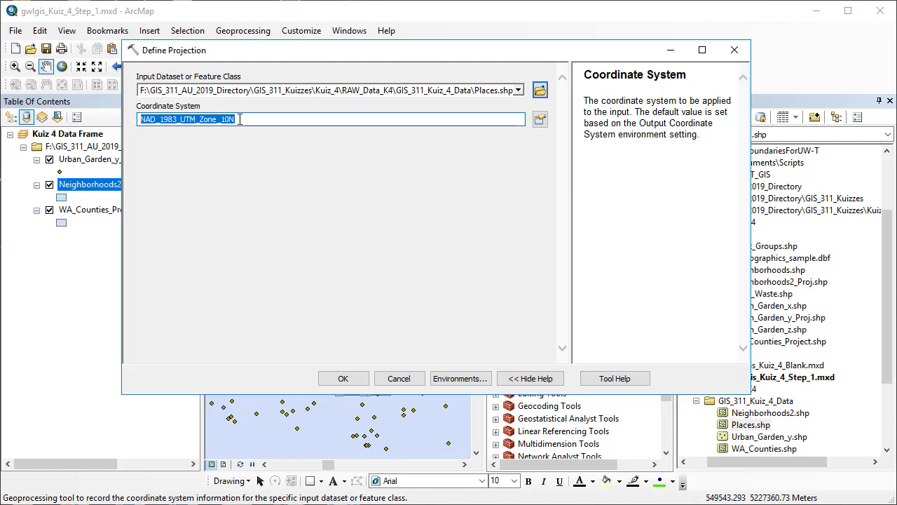
Step: Define the coordinate system of Places.shp as the geographic system NAD 1983 from North America, USA and territories
{"action": "left_click", "coordinate": [539, 121]}
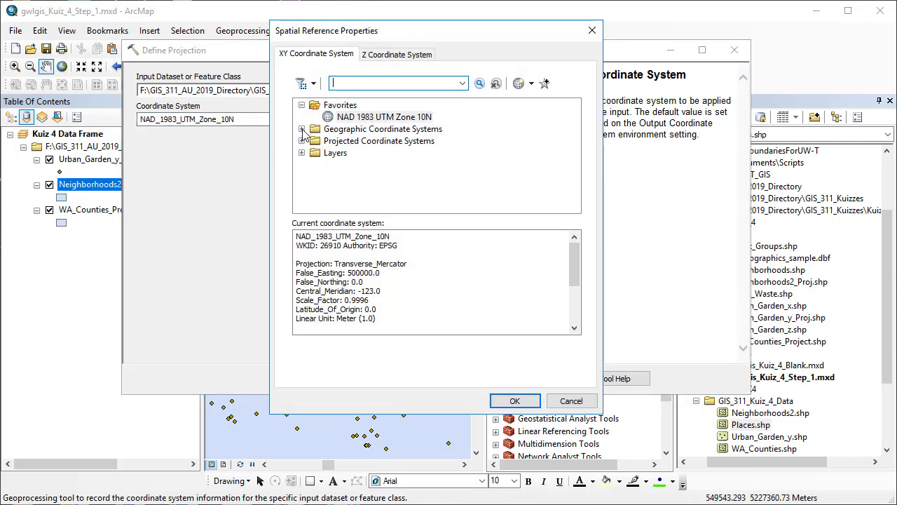
{"action": "left_click_drag", "start_coordinate": [406, 39], "coordinate": [579, 36]}
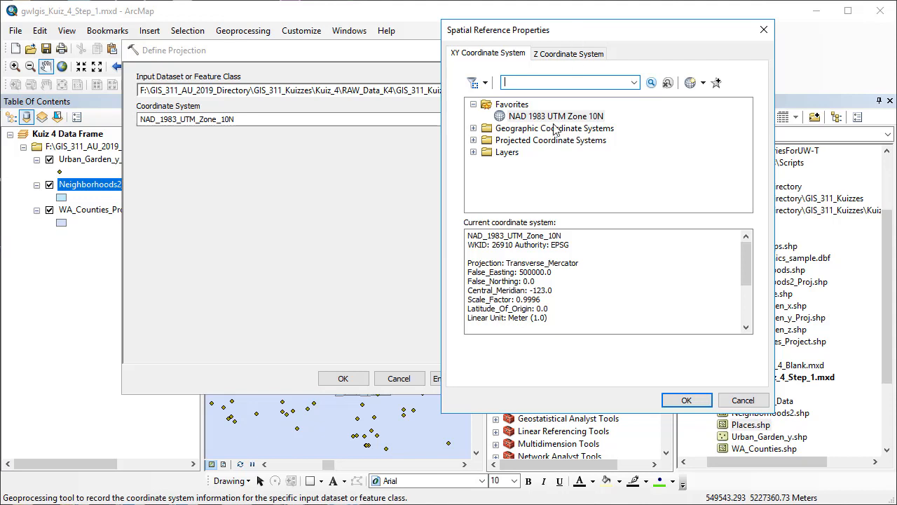
{"action": "left_click", "coordinate": [474, 129]}
{"action": "scroll", "coordinate": [472, 143], "scroll_direction": "down", "scroll_amount": 3}
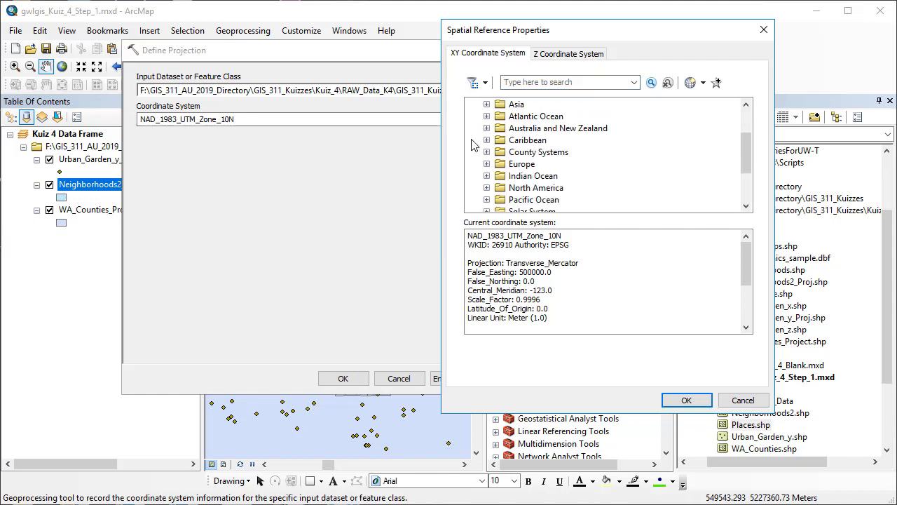
{"action": "left_click", "coordinate": [487, 153]}
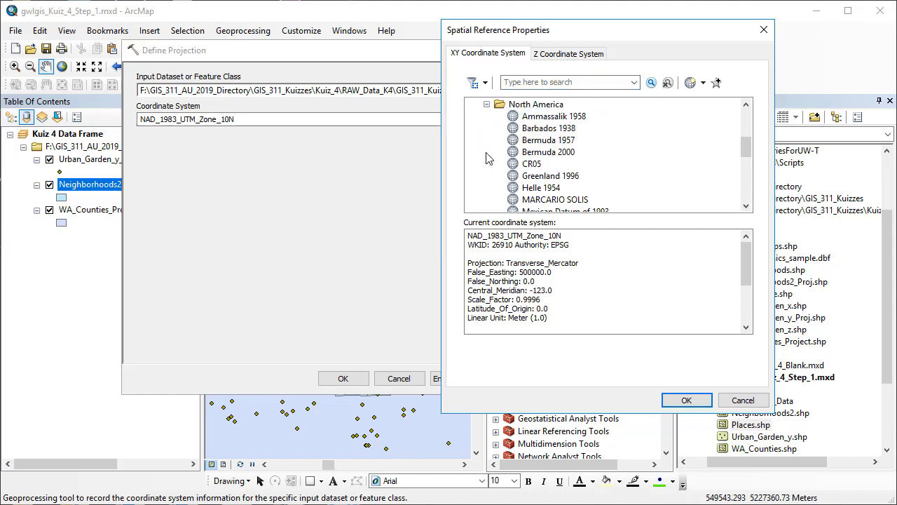
{"action": "scroll", "coordinate": [491, 161], "scroll_direction": "down", "scroll_amount": 5}
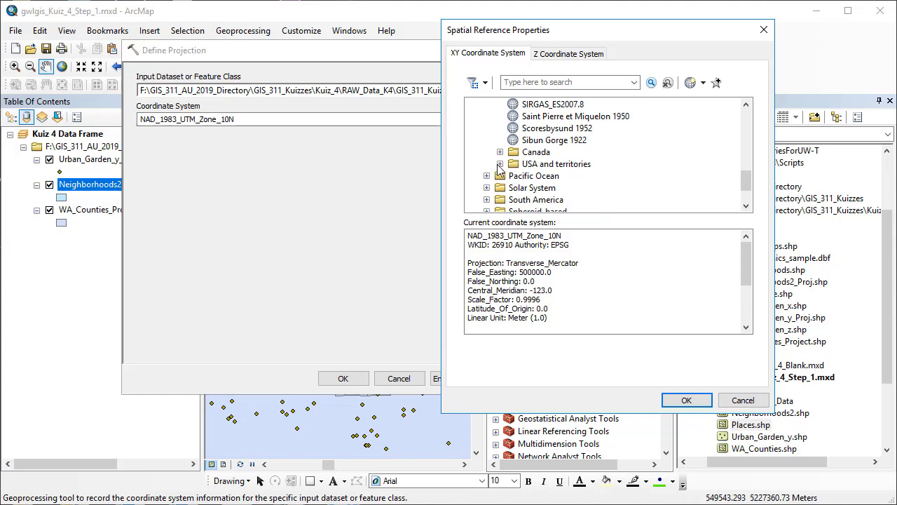
{"action": "left_click", "coordinate": [500, 164]}
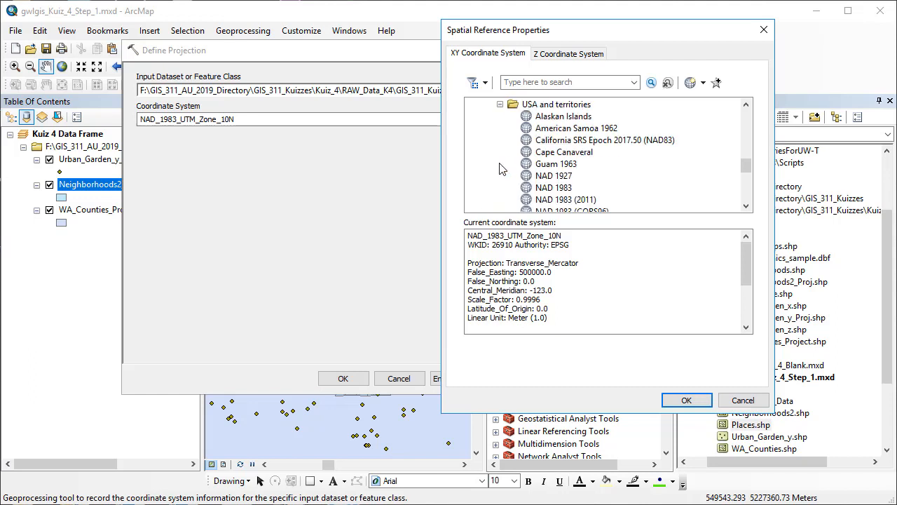
{"action": "left_click", "coordinate": [550, 188]}
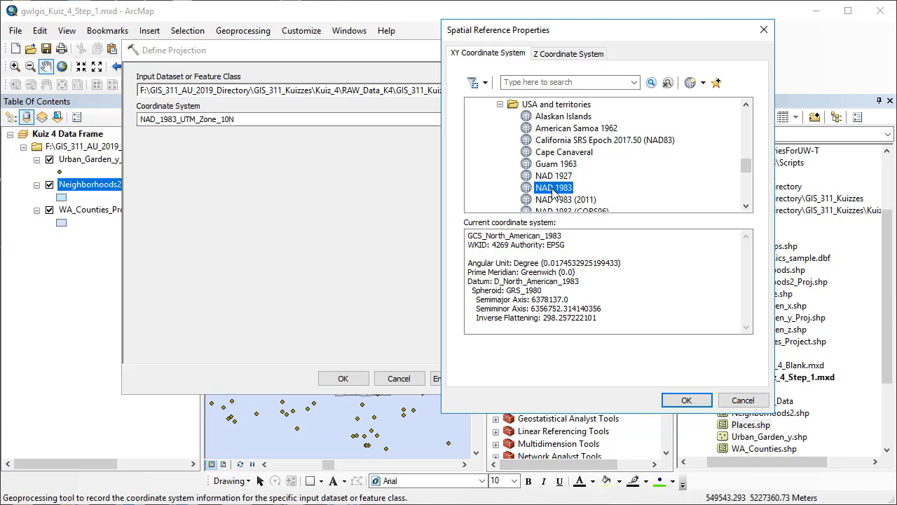
{"action": "scroll", "coordinate": [562, 200], "scroll_direction": "down", "scroll_amount": 2}
{"action": "scroll", "coordinate": [564, 197], "scroll_direction": "up", "scroll_amount": 1}
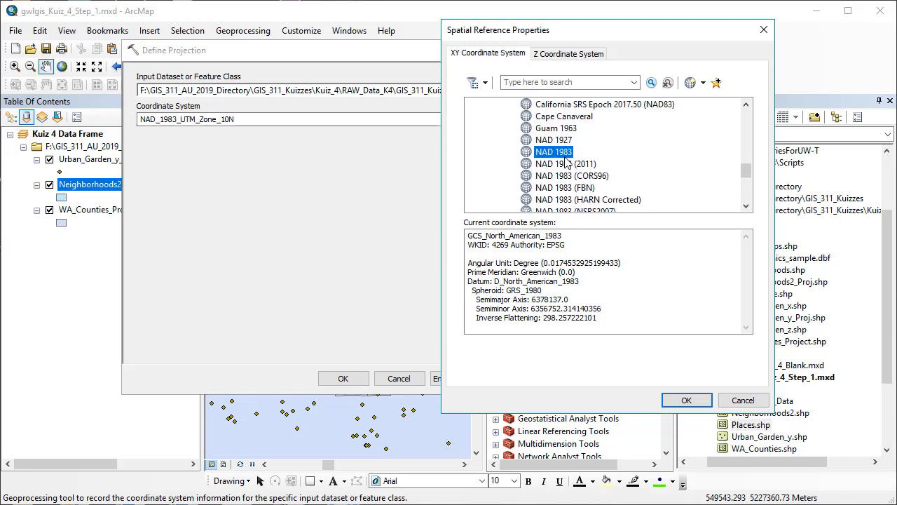
{"action": "left_click", "coordinate": [690, 404]}
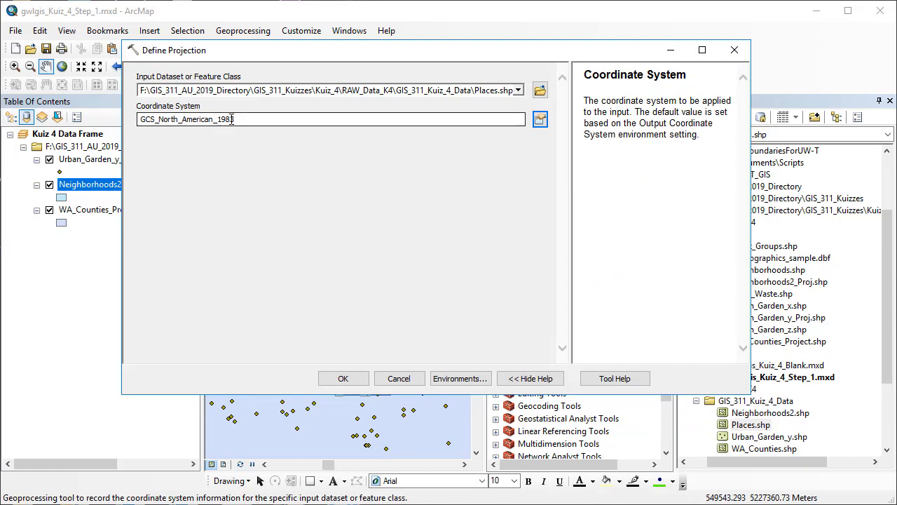
{"action": "left_click", "coordinate": [346, 381]}
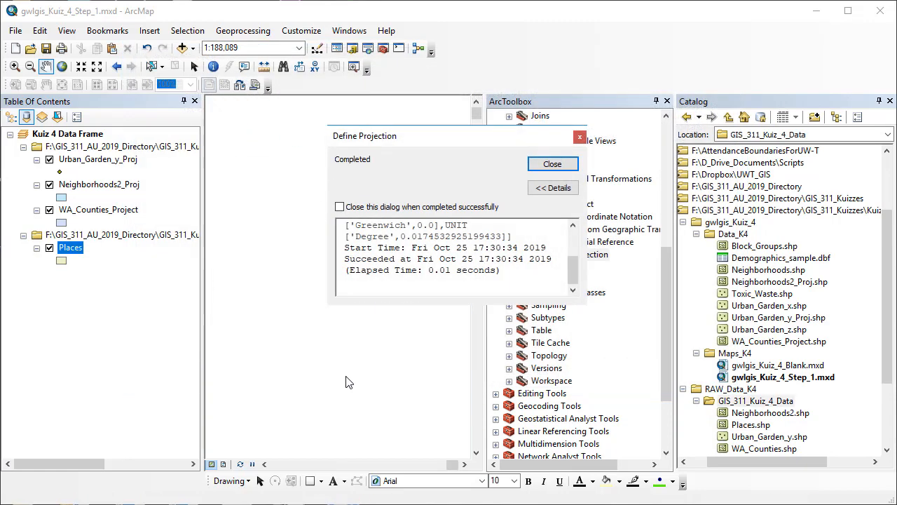
{"action": "left_click", "coordinate": [552, 166]}
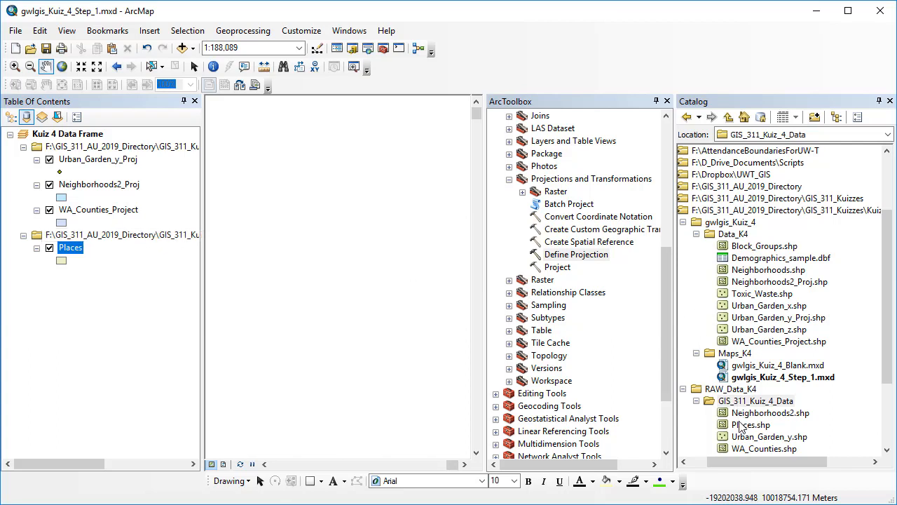
Step: Examine the Places layer's extent and geographic coordinate system in its data source information
{"action": "scroll", "coordinate": [754, 417], "scroll_direction": "down", "scroll_amount": 1}
{"action": "scroll", "coordinate": [754, 418], "scroll_direction": "down", "scroll_amount": 1}
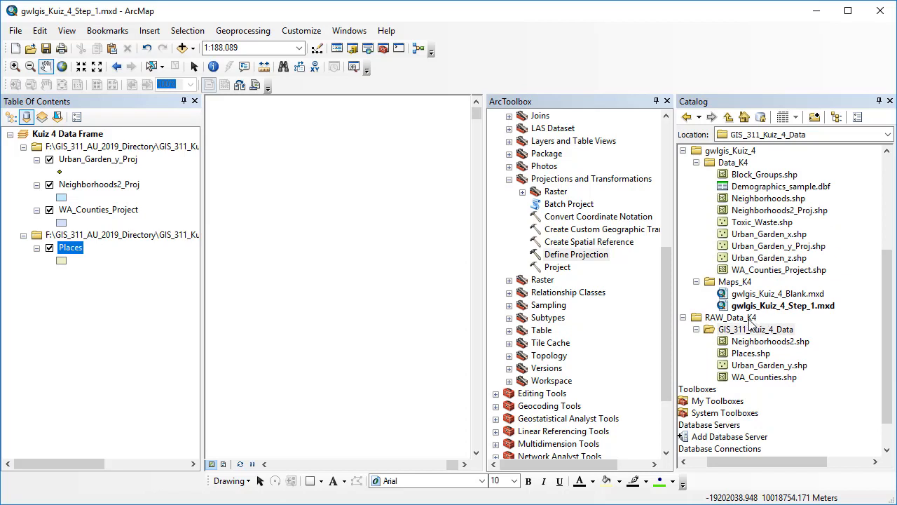
{"action": "right_click", "coordinate": [70, 249]}
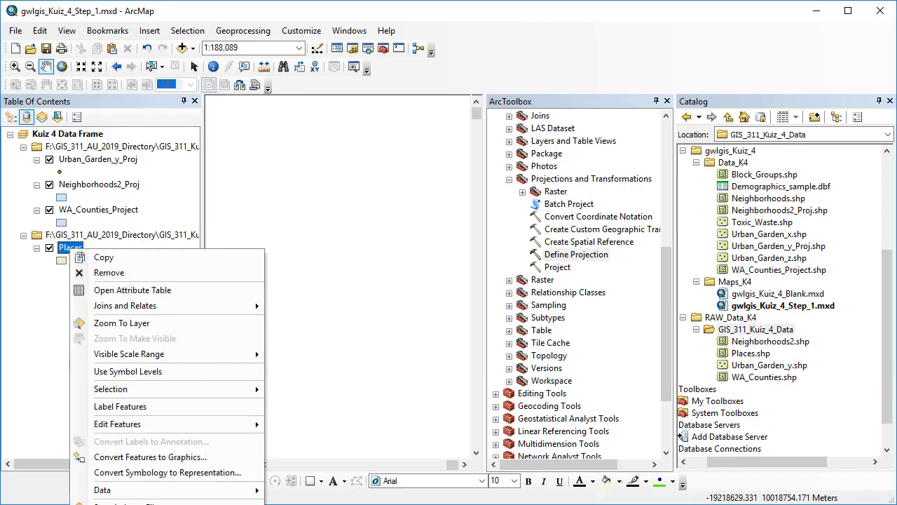
{"action": "left_click", "coordinate": [187, 504]}
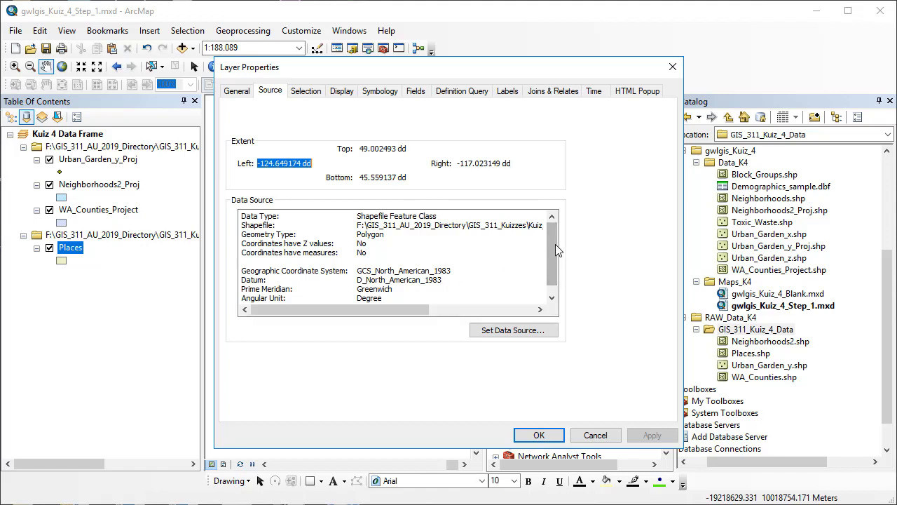
{"action": "mouse_move", "coordinate": [553, 246]}
{"action": "left_mouse_down"}
{"action": "mouse_move", "coordinate": [553, 253]}
{"action": "mouse_move", "coordinate": [561, 235]}
{"action": "left_mouse_up"}
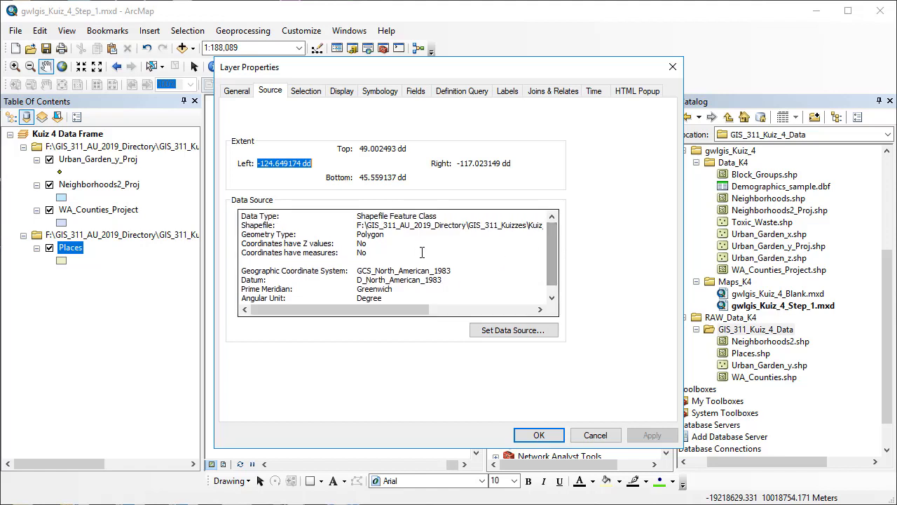
{"action": "left_click", "coordinate": [539, 435]}
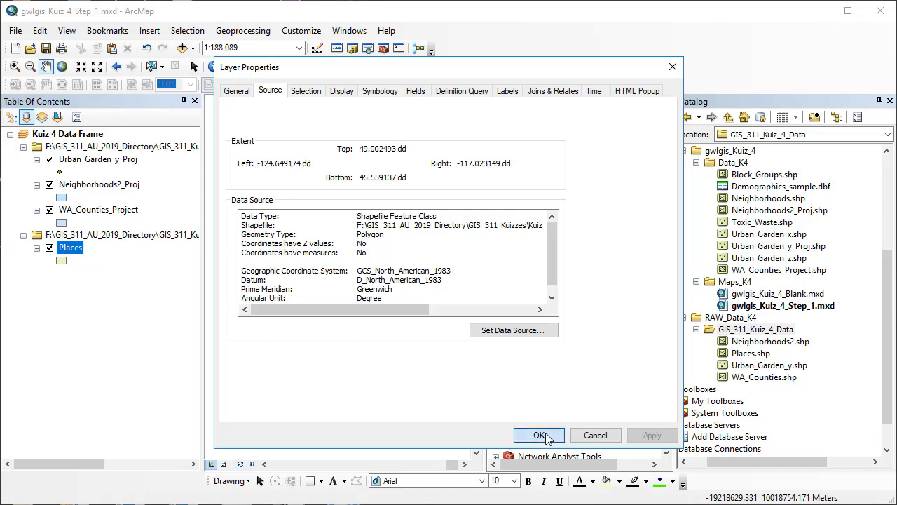
Step: Clear the Kuiz 4 Data Frame's coordinate system and apply the change after defining the Places projection
{"action": "right_click", "coordinate": [85, 134]}
{"action": "left_click", "coordinate": [170, 438]}
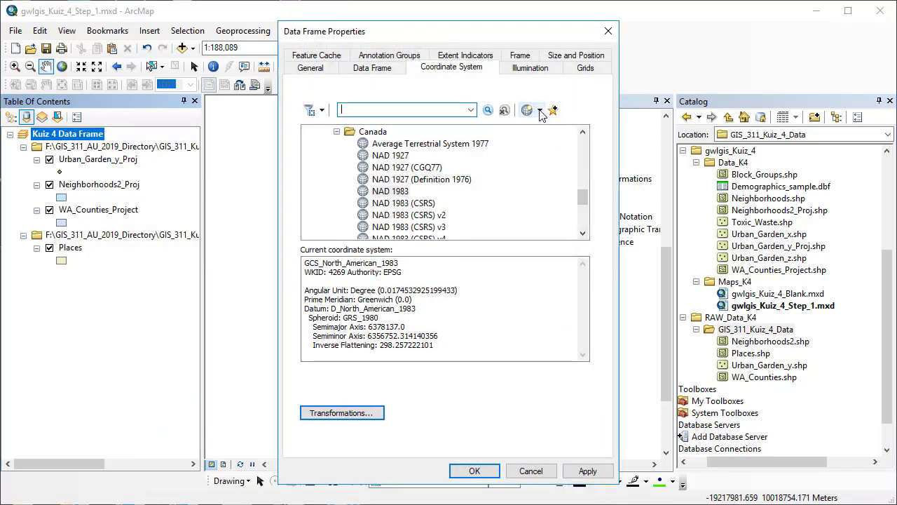
{"action": "left_click", "coordinate": [539, 110]}
{"action": "left_click", "coordinate": [558, 165]}
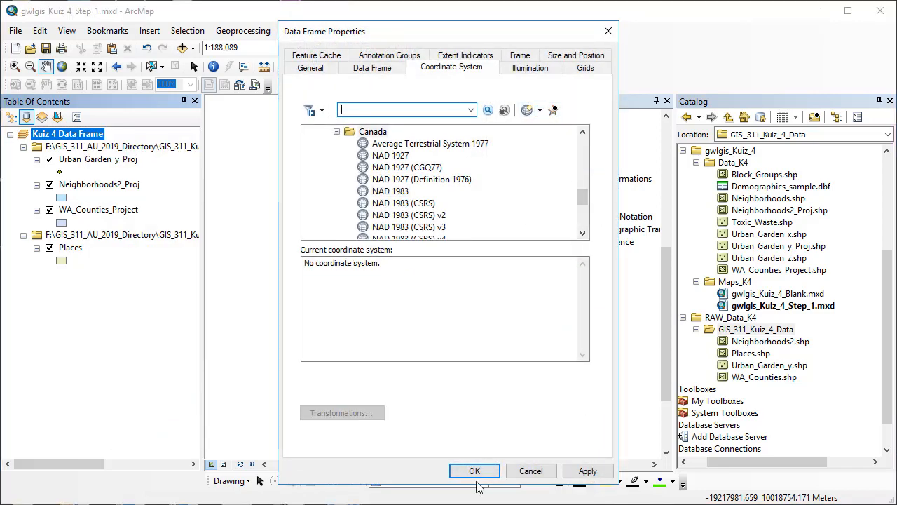
{"action": "left_click", "coordinate": [585, 470]}
{"action": "left_click", "coordinate": [475, 470]}
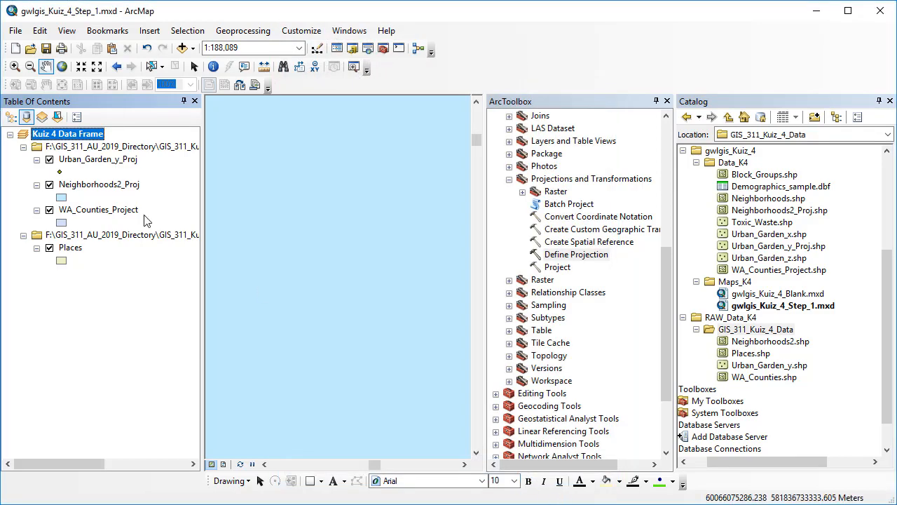
Step: Compare where Urban_Garden_y_Proj, Places and WA_Counties_Project draw by viewing each layer's full extent in turn
{"action": "right_click", "coordinate": [81, 160]}
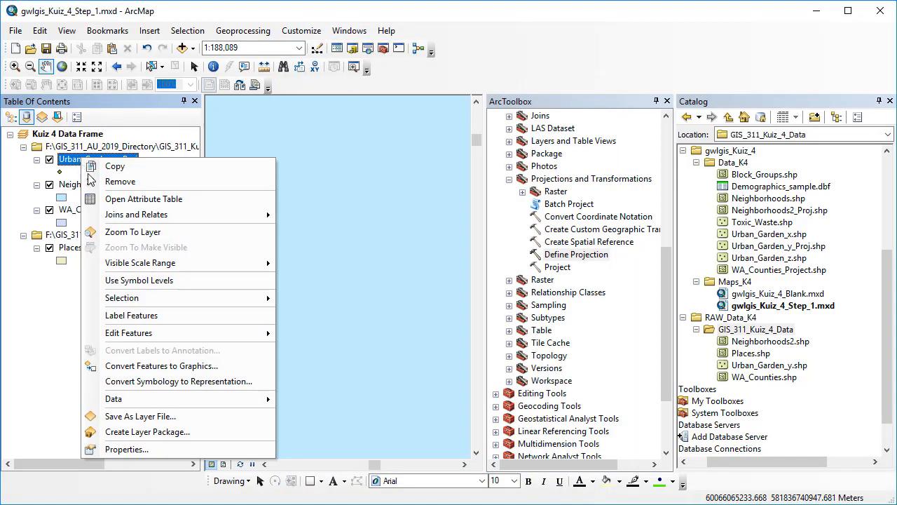
{"action": "left_click", "coordinate": [131, 232]}
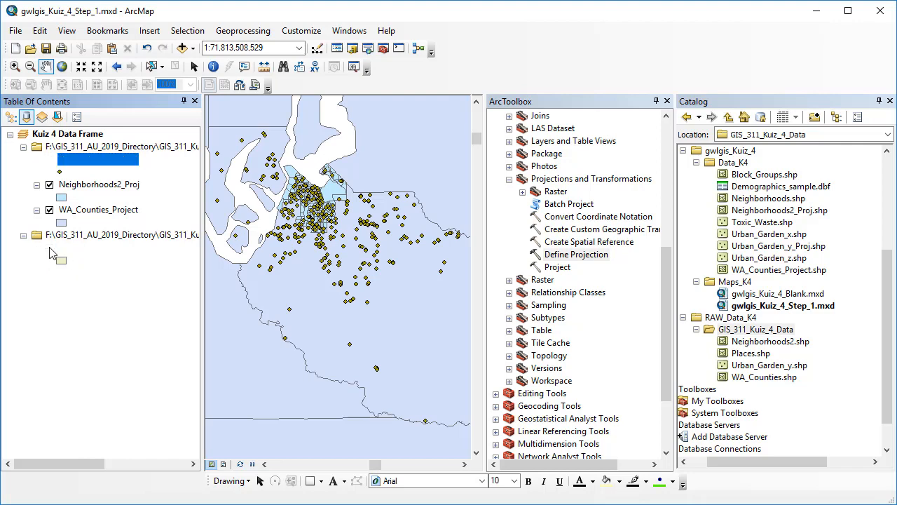
{"action": "left_click", "coordinate": [49, 247]}
{"action": "right_click", "coordinate": [69, 247]}
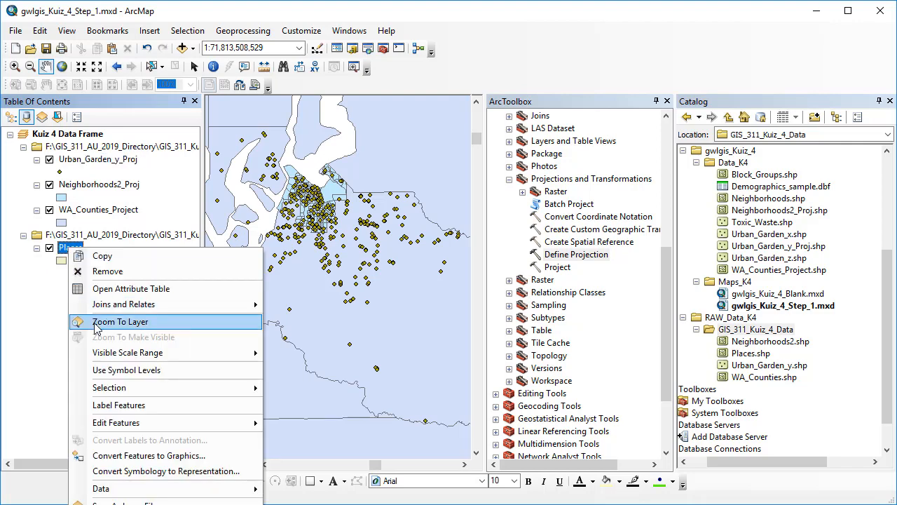
{"action": "left_click", "coordinate": [98, 321]}
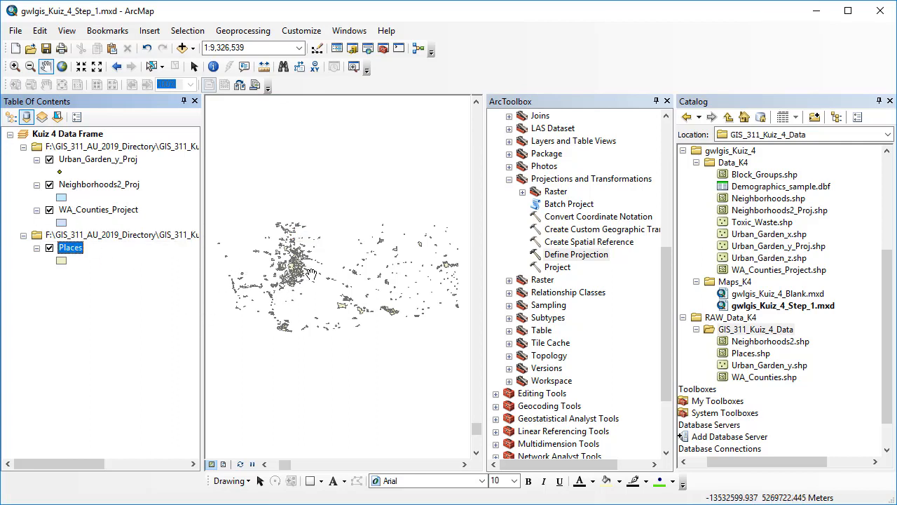
{"action": "right_click", "coordinate": [103, 211]}
{"action": "left_click", "coordinate": [144, 283]}
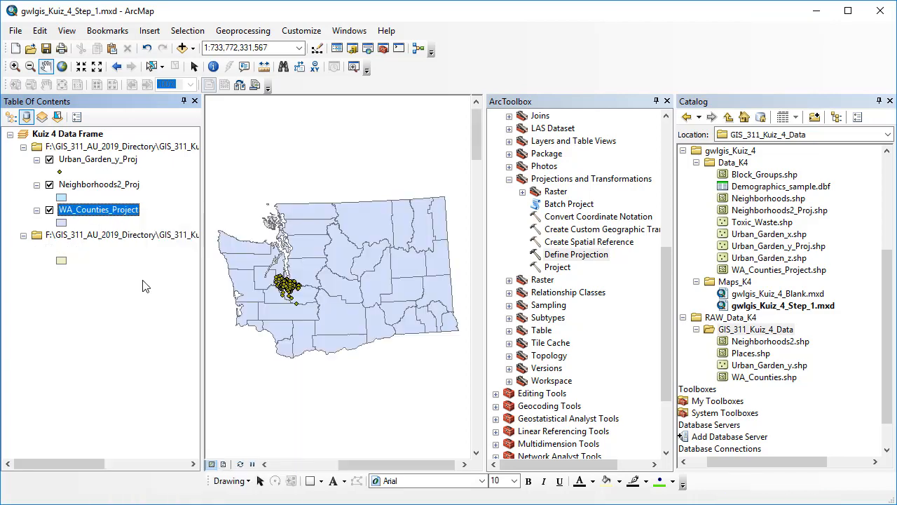
Step: List the map layers by drawing order and toggle the Places layer's visibility to check whether it overlays the counties
{"action": "left_click", "coordinate": [49, 248]}
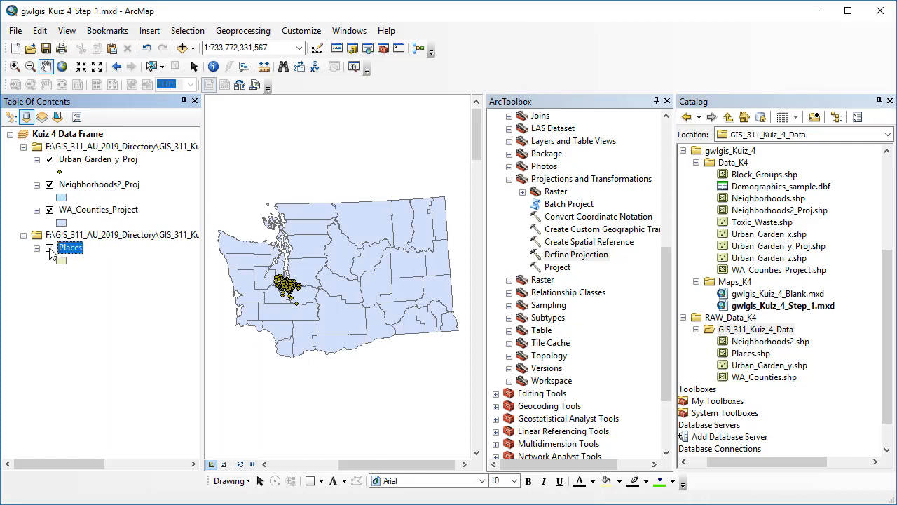
{"action": "left_click", "coordinate": [49, 249]}
{"action": "left_click", "coordinate": [10, 116]}
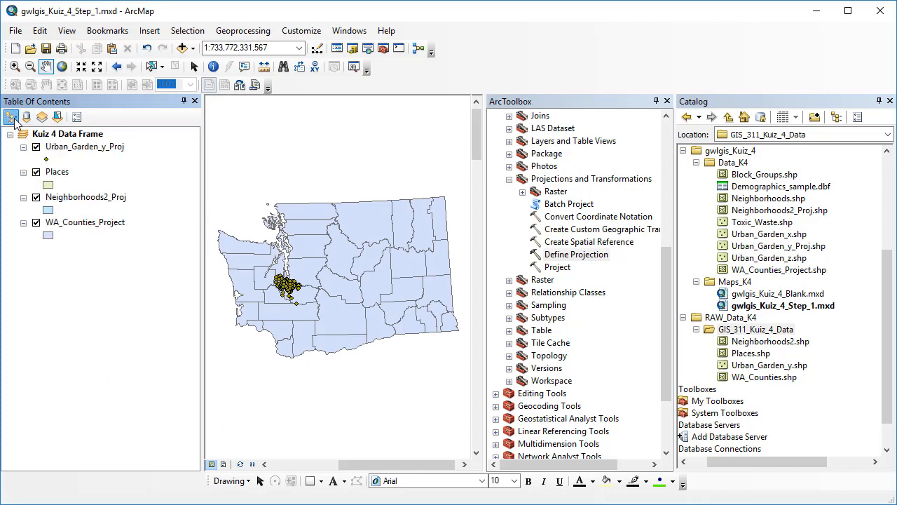
{"action": "left_click", "coordinate": [36, 173]}
{"action": "left_click", "coordinate": [37, 173]}
{"action": "left_click", "coordinate": [37, 172]}
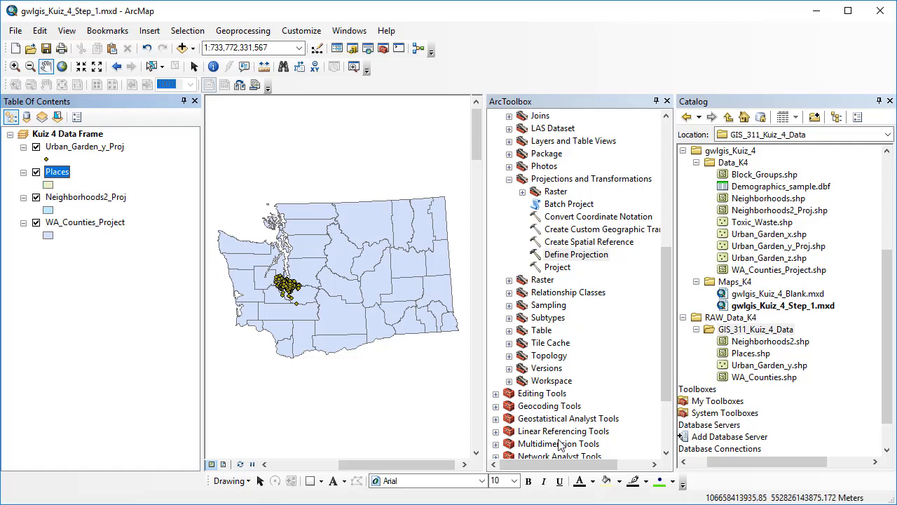
Step: Project Places to NAD_1983_UTM_Zone_10N as Places_Project.shp in Data_K4, and remove the original Places layer from the map
{"action": "double_click", "coordinate": [557, 267]}
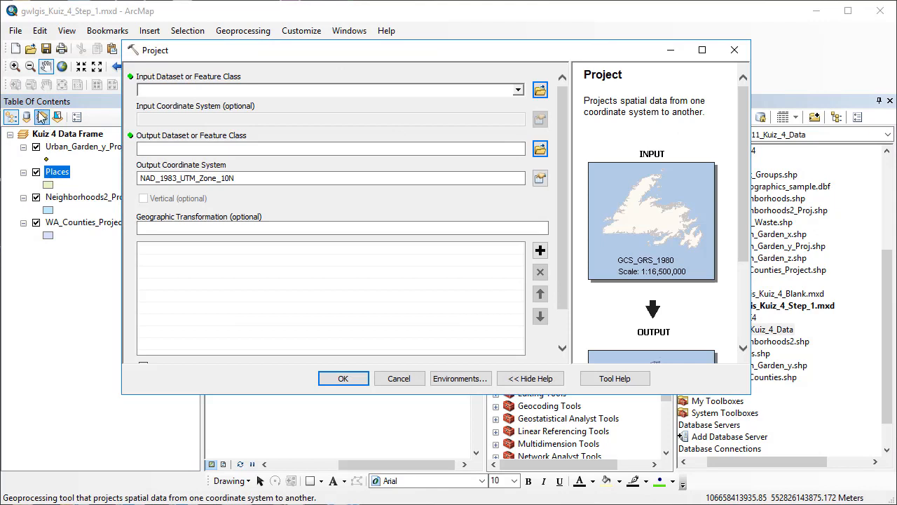
{"action": "left_click", "coordinate": [518, 90]}
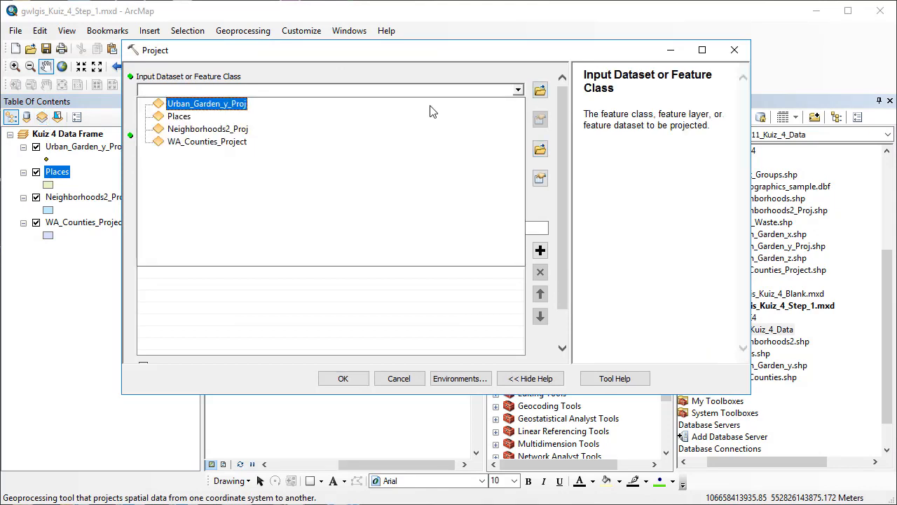
{"action": "left_click", "coordinate": [180, 115]}
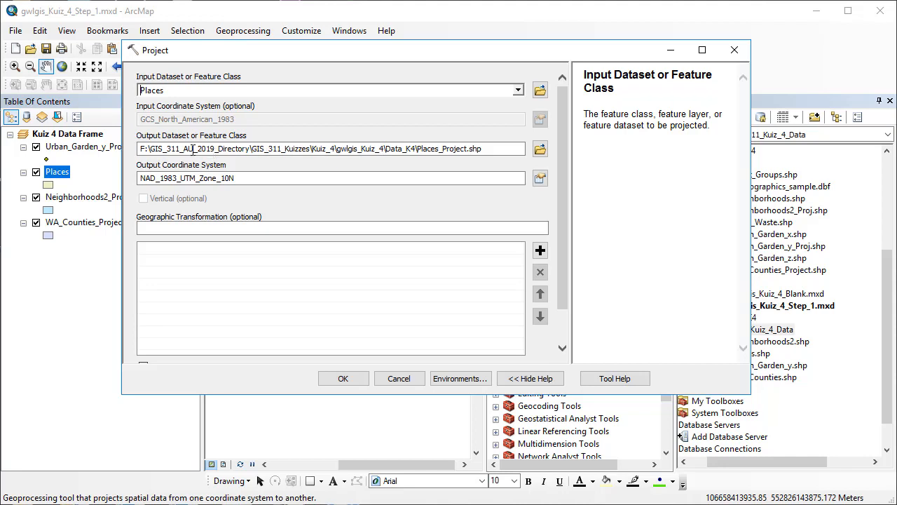
{"action": "left_click", "coordinate": [142, 178]}
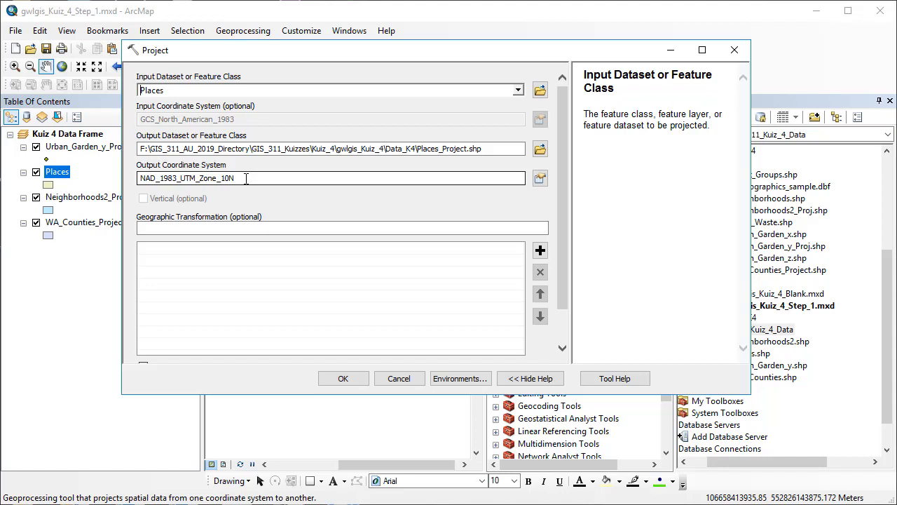
{"action": "left_click", "coordinate": [344, 379]}
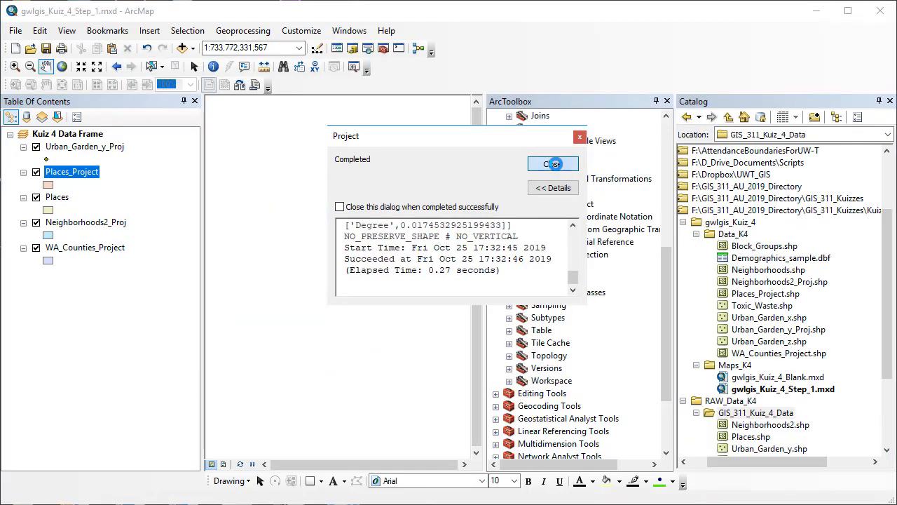
{"action": "left_click", "coordinate": [553, 165]}
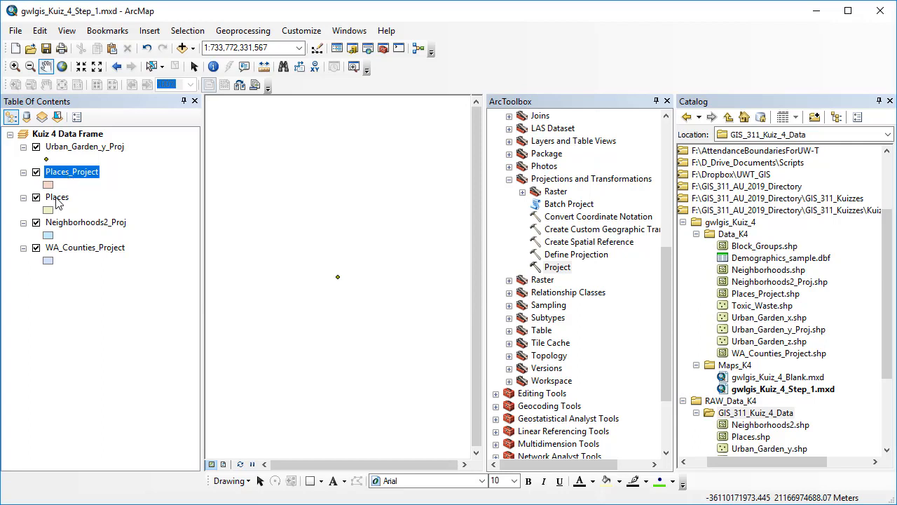
{"action": "right_click", "coordinate": [56, 199]}
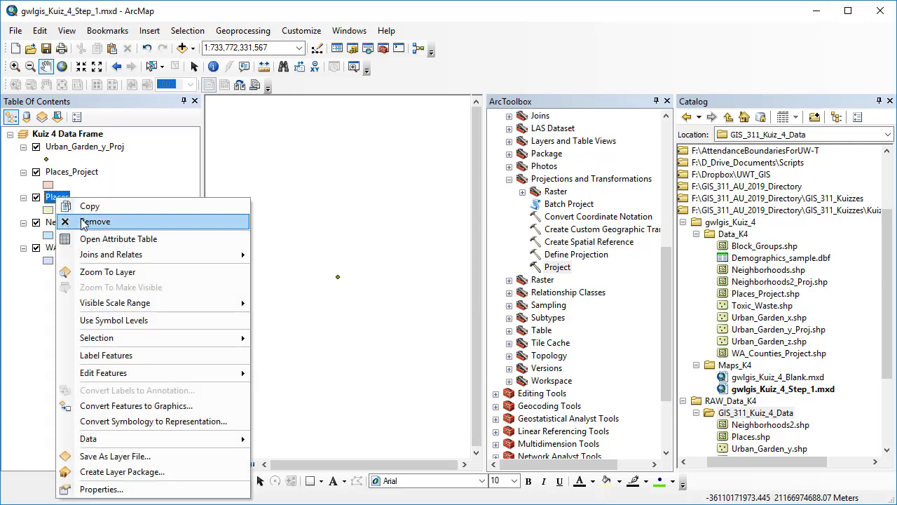
{"action": "left_click", "coordinate": [79, 218]}
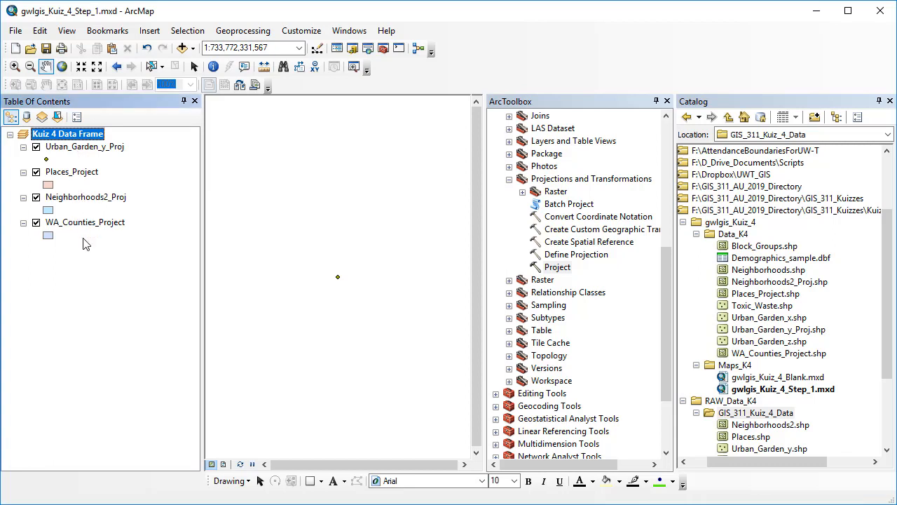
Step: Clear the Kuiz 4 Data Frame's coordinate system again and apply the change
{"action": "right_click", "coordinate": [74, 136]}
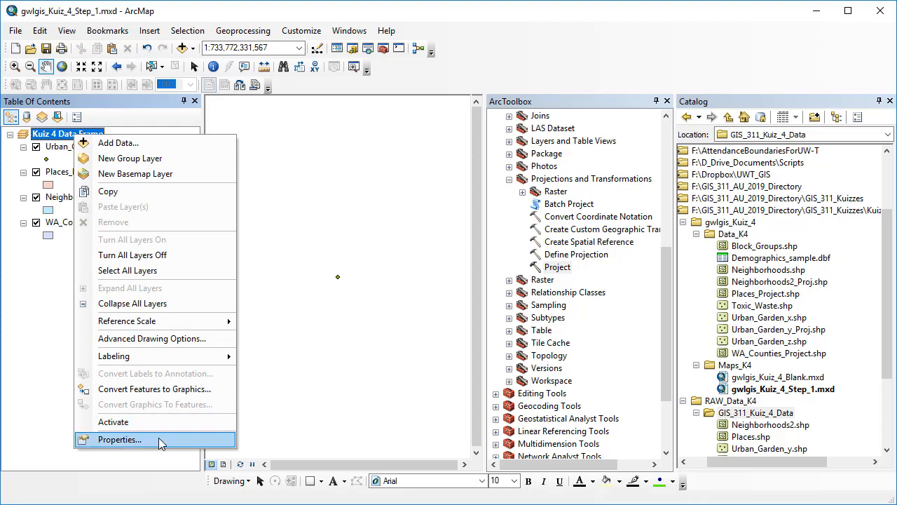
{"action": "left_click", "coordinate": [121, 439]}
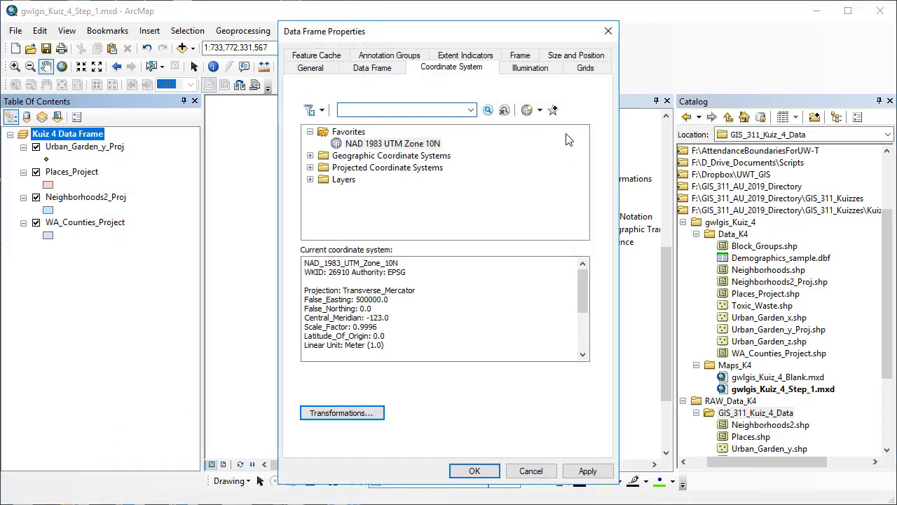
{"action": "left_click", "coordinate": [539, 110]}
{"action": "left_click", "coordinate": [559, 167]}
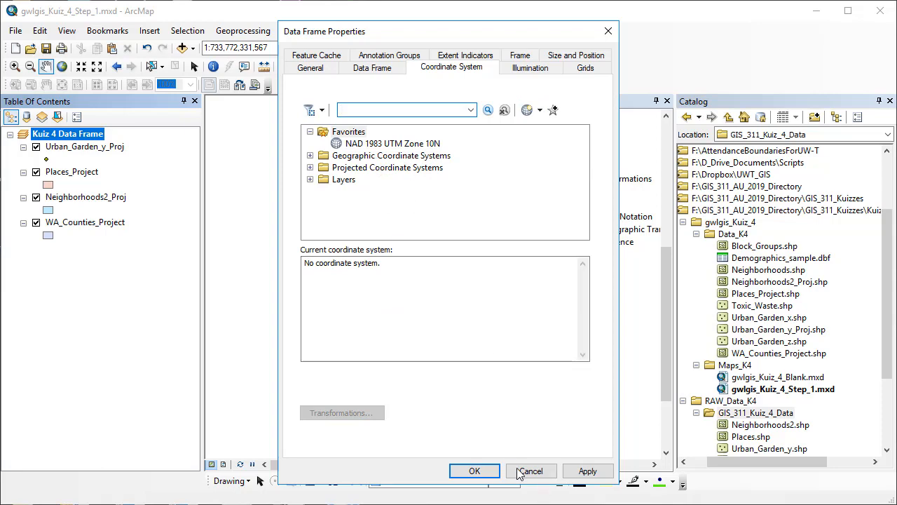
{"action": "left_click", "coordinate": [587, 471]}
{"action": "left_click", "coordinate": [475, 471]}
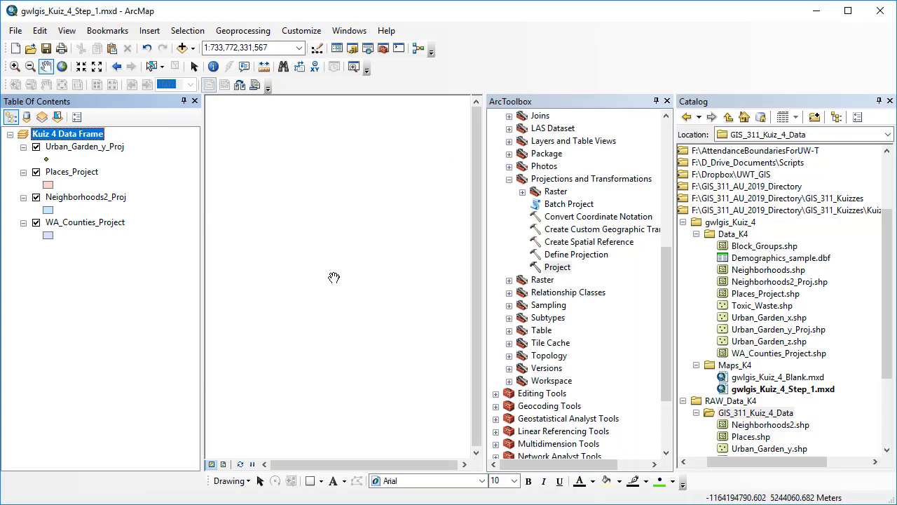
Step: Check the layer alignment across the WA_Counties_Project extent by toggling the urban garden, places and neighborhoods layers
{"action": "right_click", "coordinate": [63, 223]}
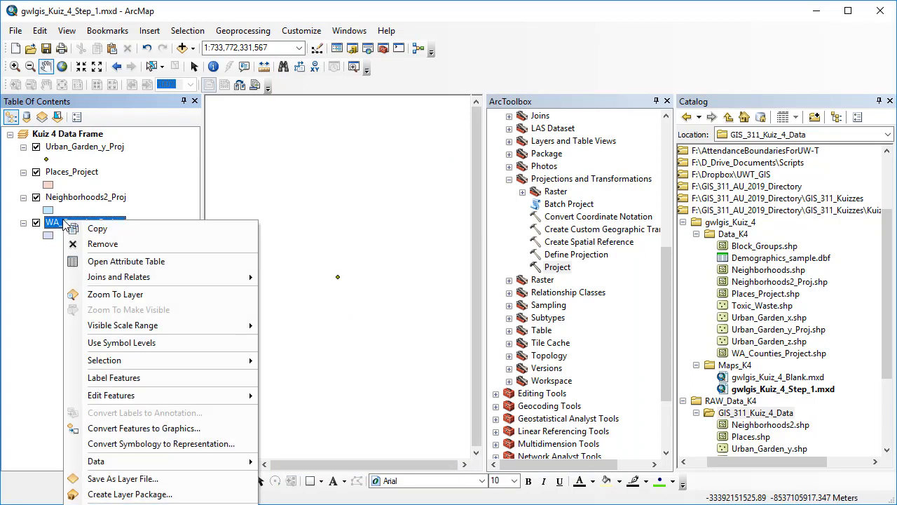
{"action": "left_click", "coordinate": [110, 298]}
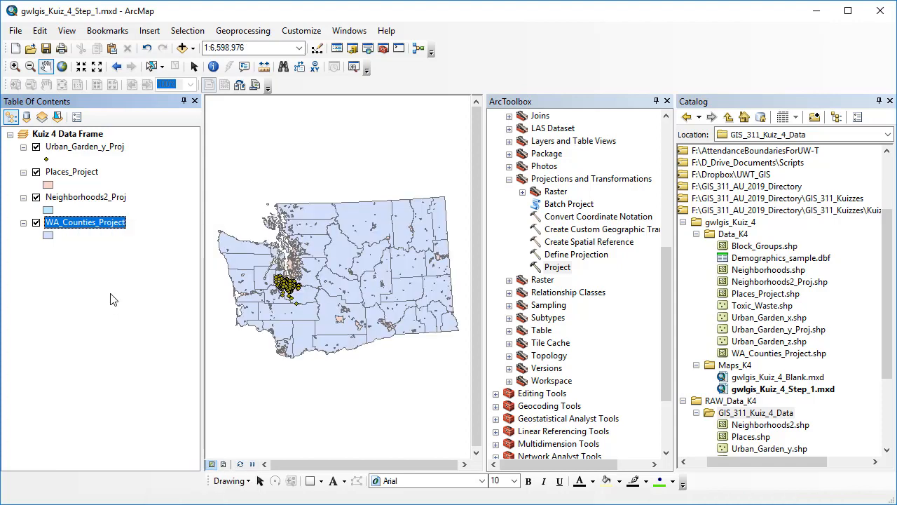
{"action": "left_click", "coordinate": [36, 149]}
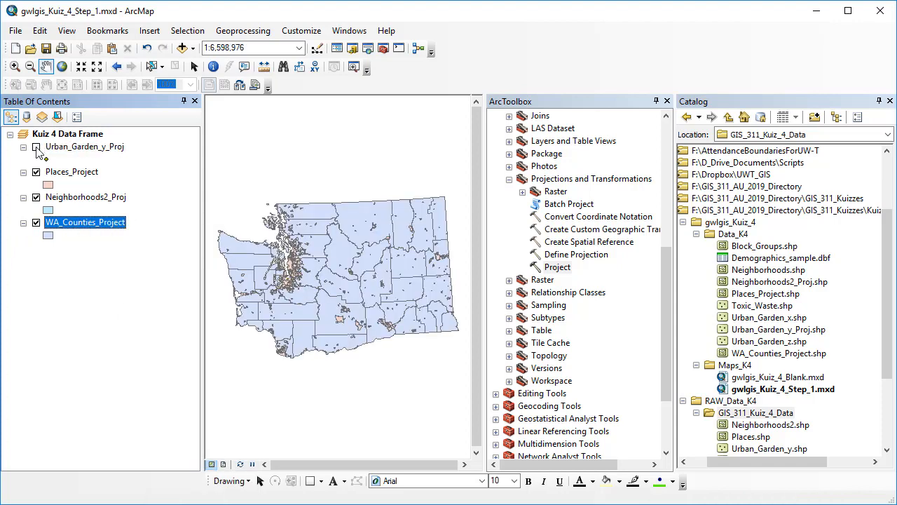
{"action": "left_click", "coordinate": [37, 149]}
{"action": "left_click", "coordinate": [37, 174]}
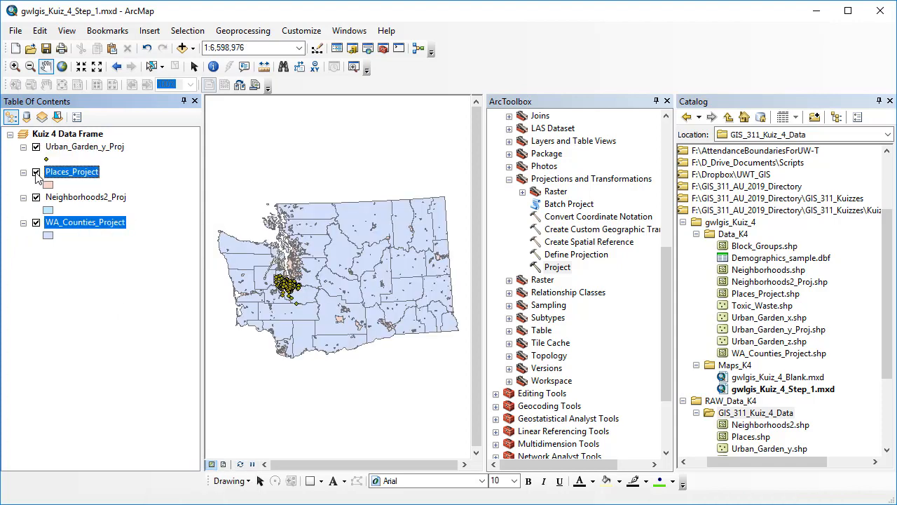
{"action": "left_click", "coordinate": [37, 174]}
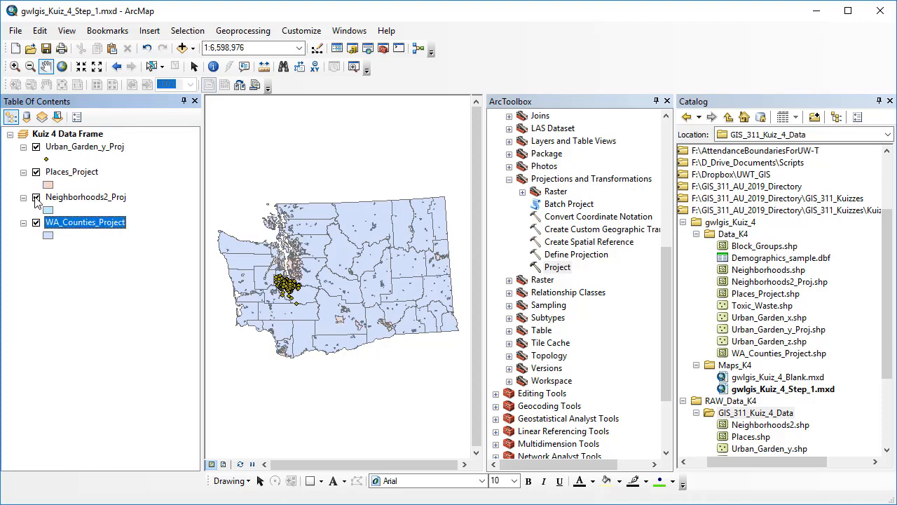
{"action": "left_click", "coordinate": [36, 197]}
Step: Move Neighborhoods2_Proj above Places_Project in the drawing order and toggle layer visibility to check the overlay
{"action": "right_click", "coordinate": [66, 197]}
{"action": "left_click", "coordinate": [109, 269]}
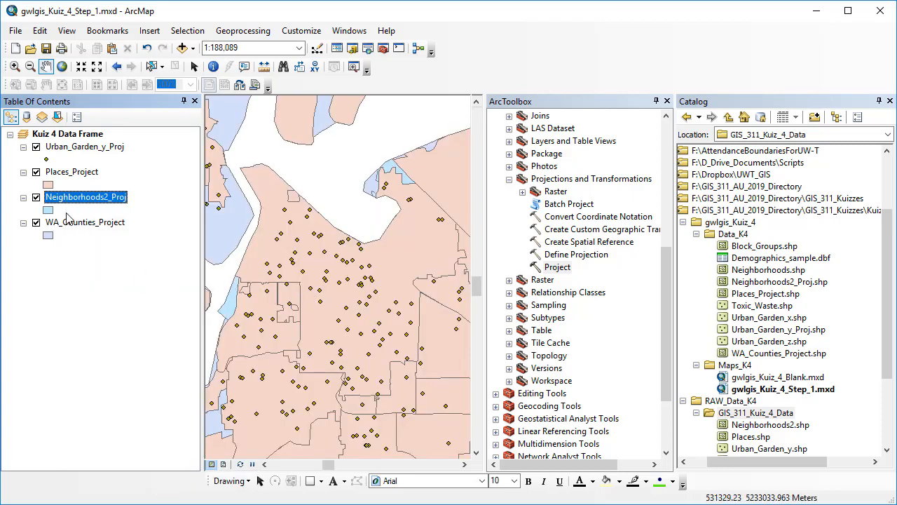
{"action": "left_click_drag", "start_coordinate": [73, 189], "coordinate": [73, 175]}
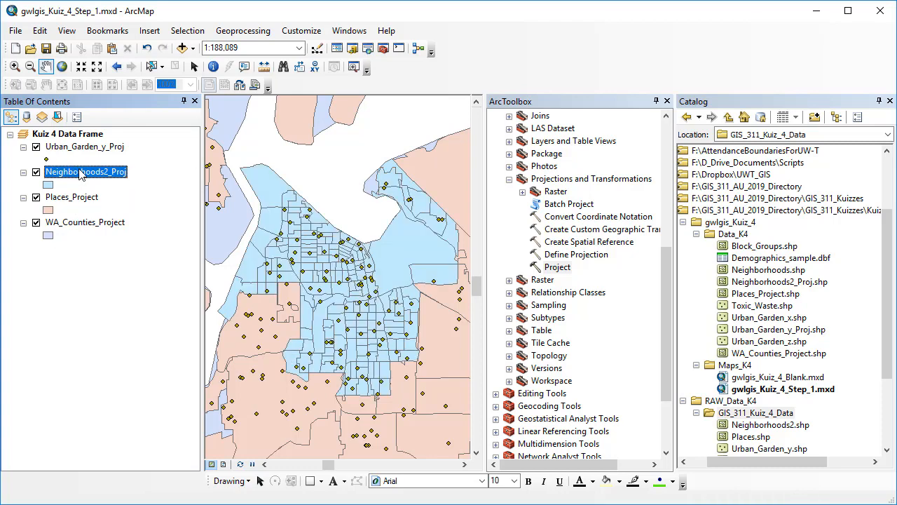
{"action": "left_click", "coordinate": [36, 172]}
{"action": "left_click", "coordinate": [36, 172]}
{"action": "left_click", "coordinate": [36, 223]}
{"action": "left_click", "coordinate": [36, 223]}
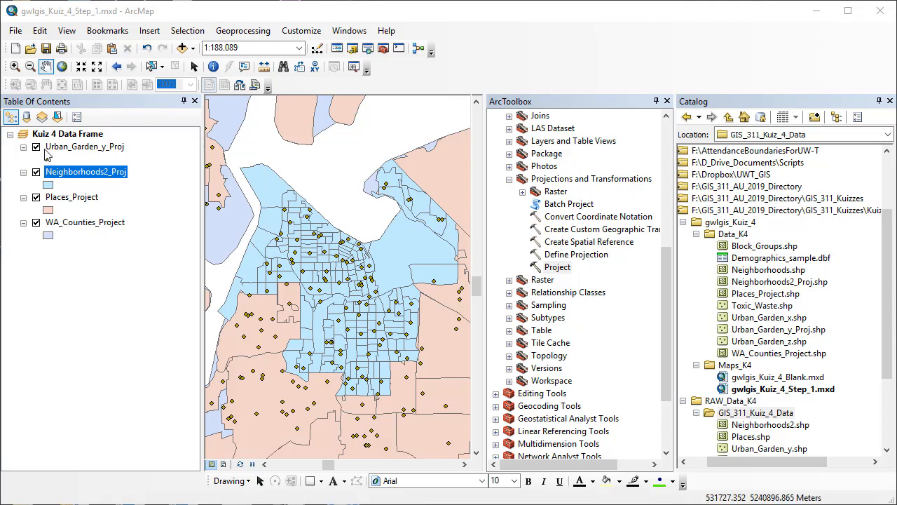
Step: Save a copy of the map document as gwlgis_Kuiz_4_Step_2.mxd in the Maps_K4 folder
{"action": "left_click", "coordinate": [15, 31]}
{"action": "left_click", "coordinate": [16, 31]}
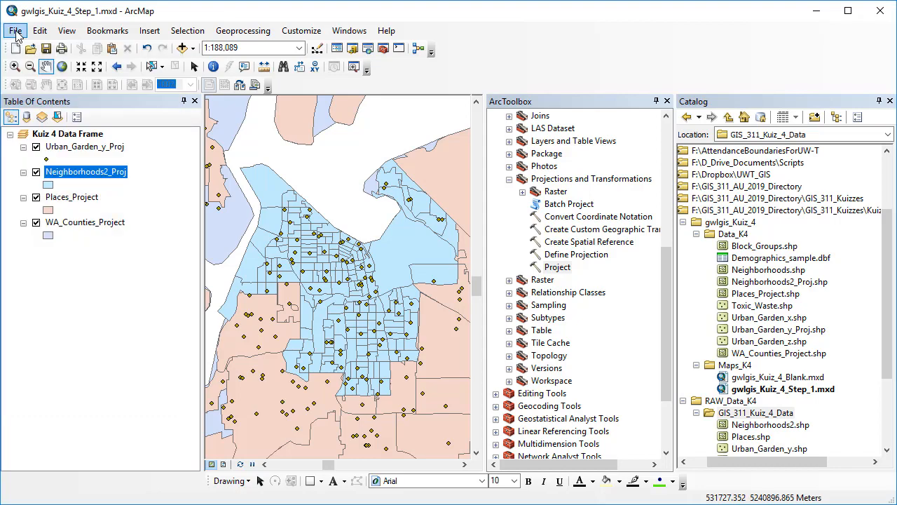
{"action": "left_click", "coordinate": [15, 30]}
{"action": "left_click", "coordinate": [45, 94]}
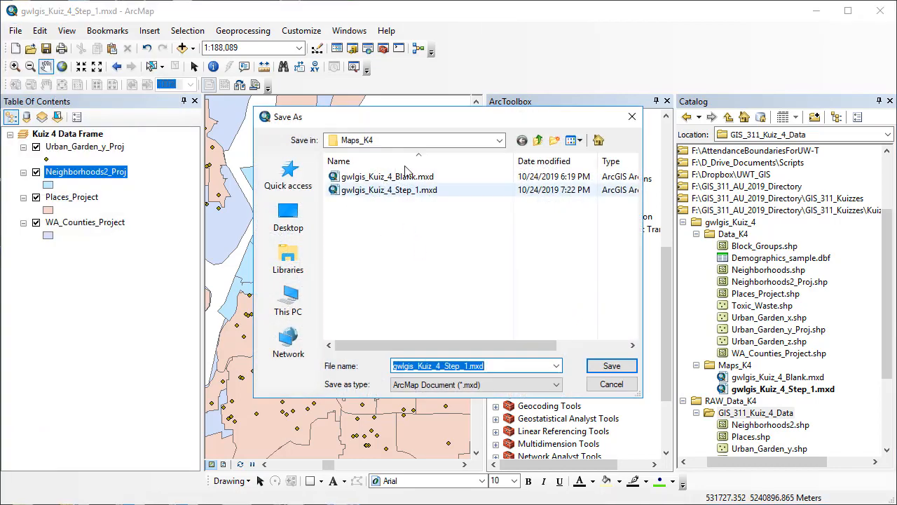
{"action": "left_click", "coordinate": [375, 142]}
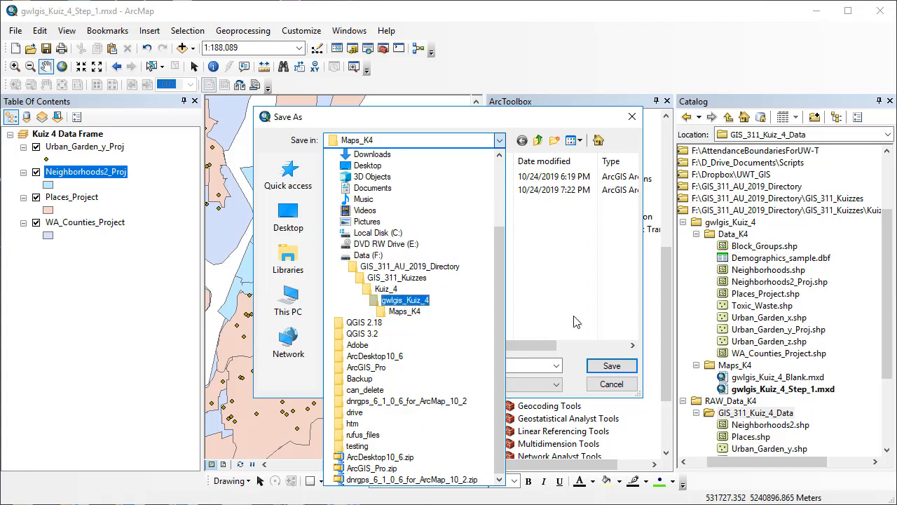
{"action": "left_click", "coordinate": [404, 311]}
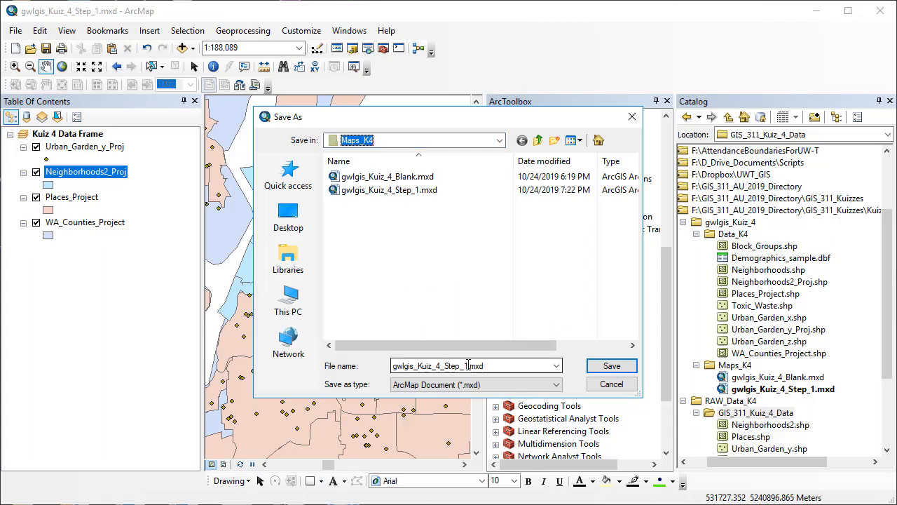
{"action": "left_click", "coordinate": [468, 365]}
{"action": "left_click", "coordinate": [465, 365]}
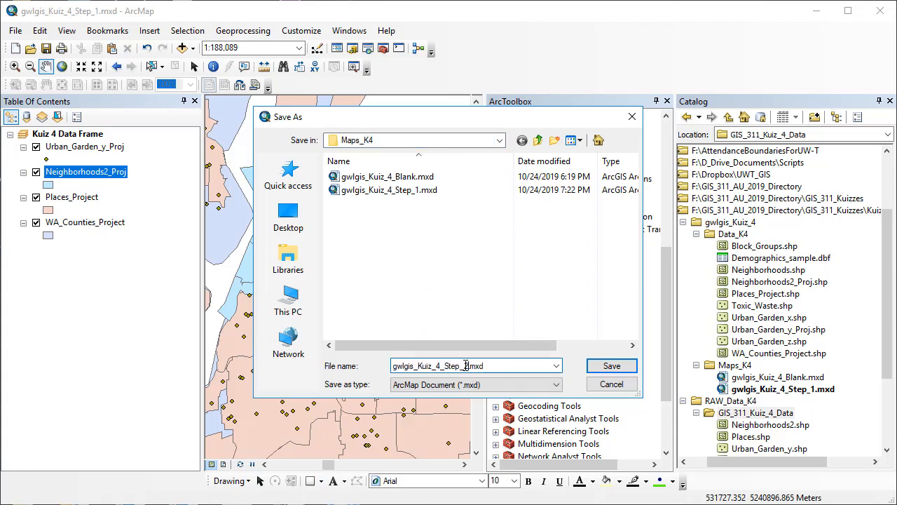
{"action": "left_click", "coordinate": [609, 366]}
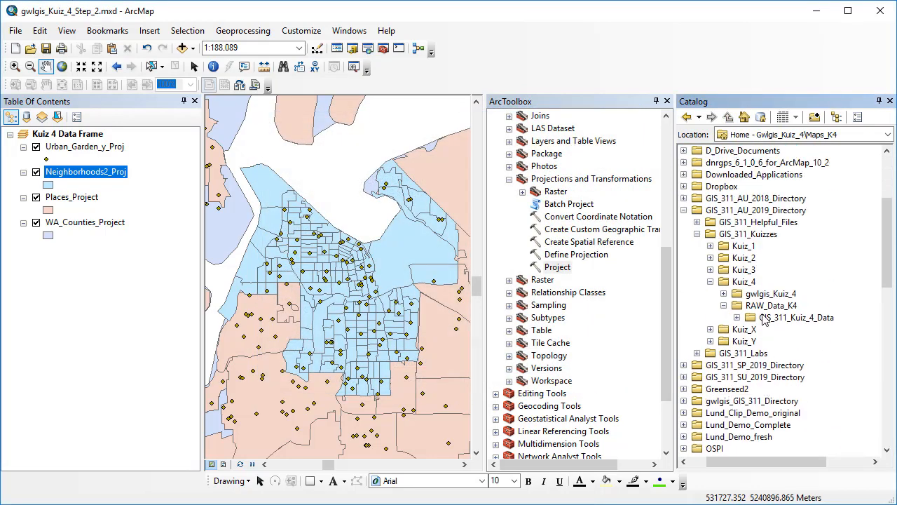
Step: Expand the Data_K4 and Maps_K4 folders under gwlgis_Kuiz_4 to examine their projected shapefiles and saved map documents
{"action": "left_click", "coordinate": [723, 293]}
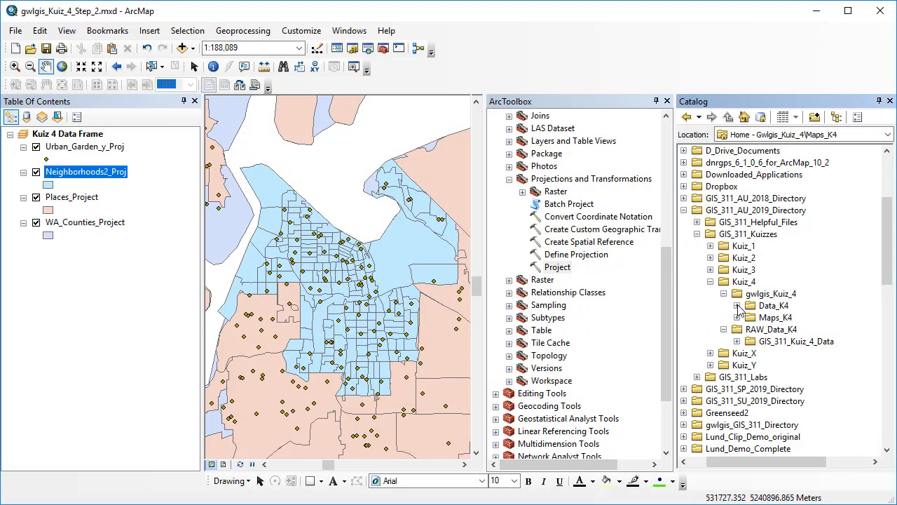
{"action": "left_click", "coordinate": [737, 305]}
{"action": "scroll", "coordinate": [747, 336], "scroll_direction": "down", "scroll_amount": 4}
{"action": "left_click", "coordinate": [737, 294]}
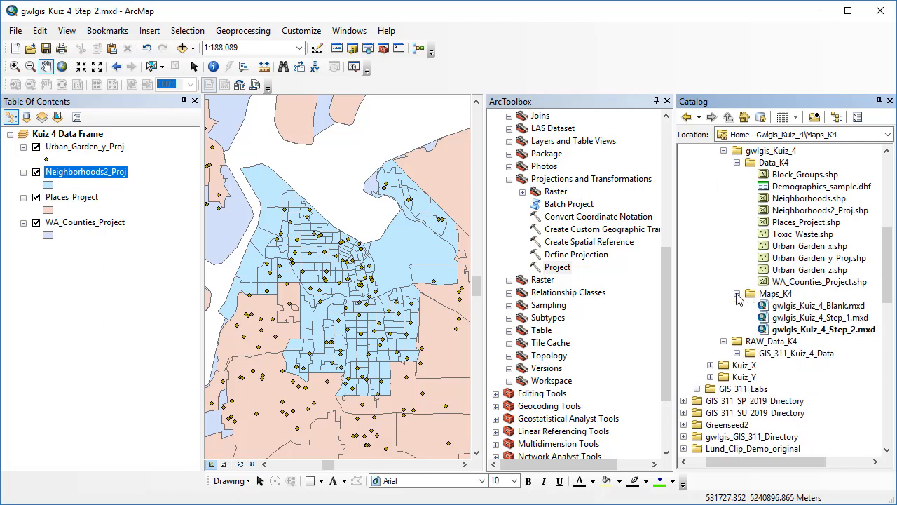